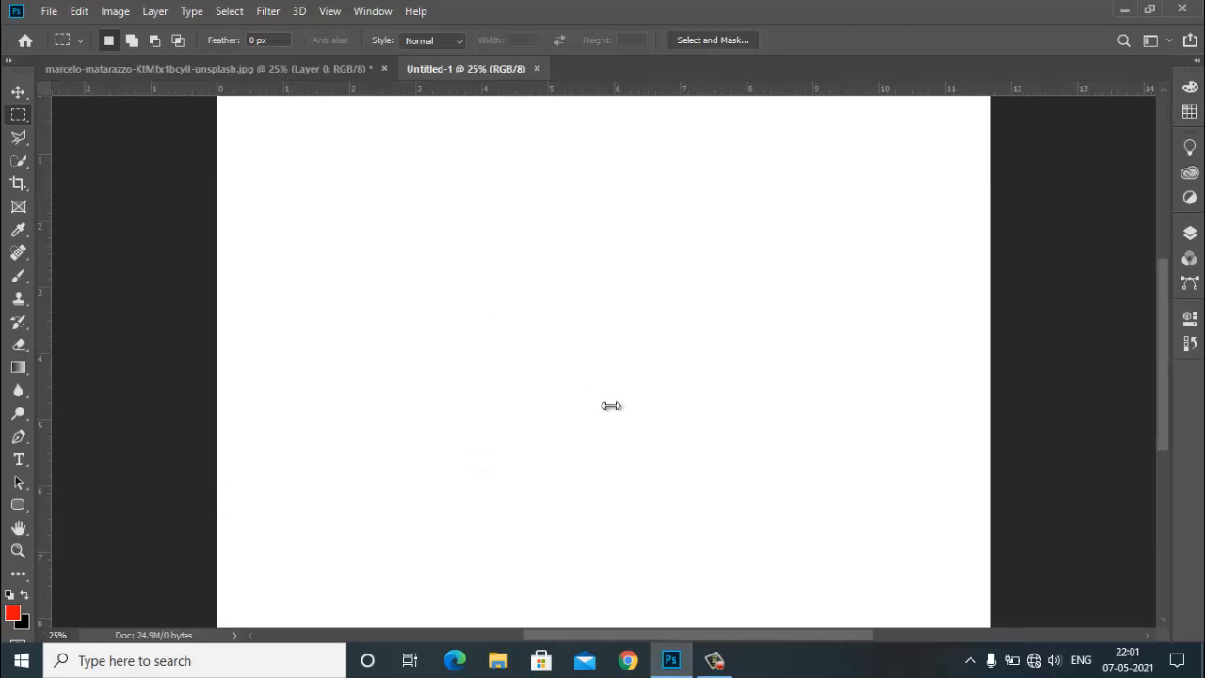
Step: Draw a rectangular marquee selection in the upper-left area of the blank canvas
key("ctrl+minus")
key("ctrl+equal")
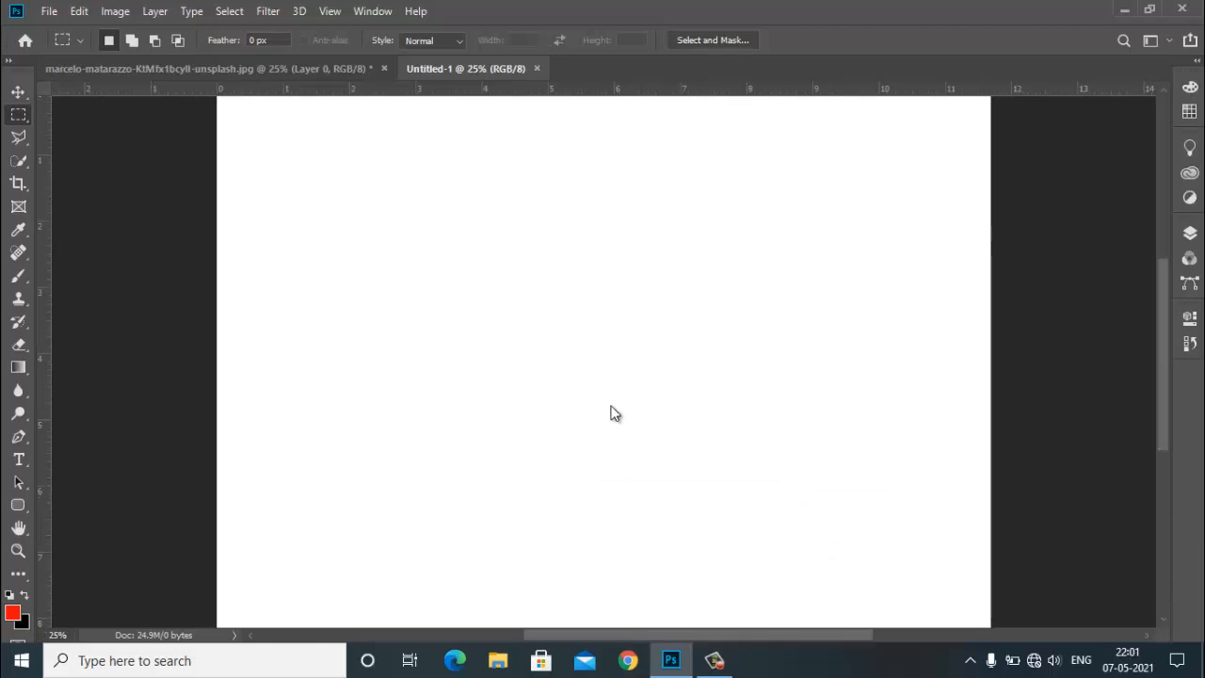
right_click(18, 115)
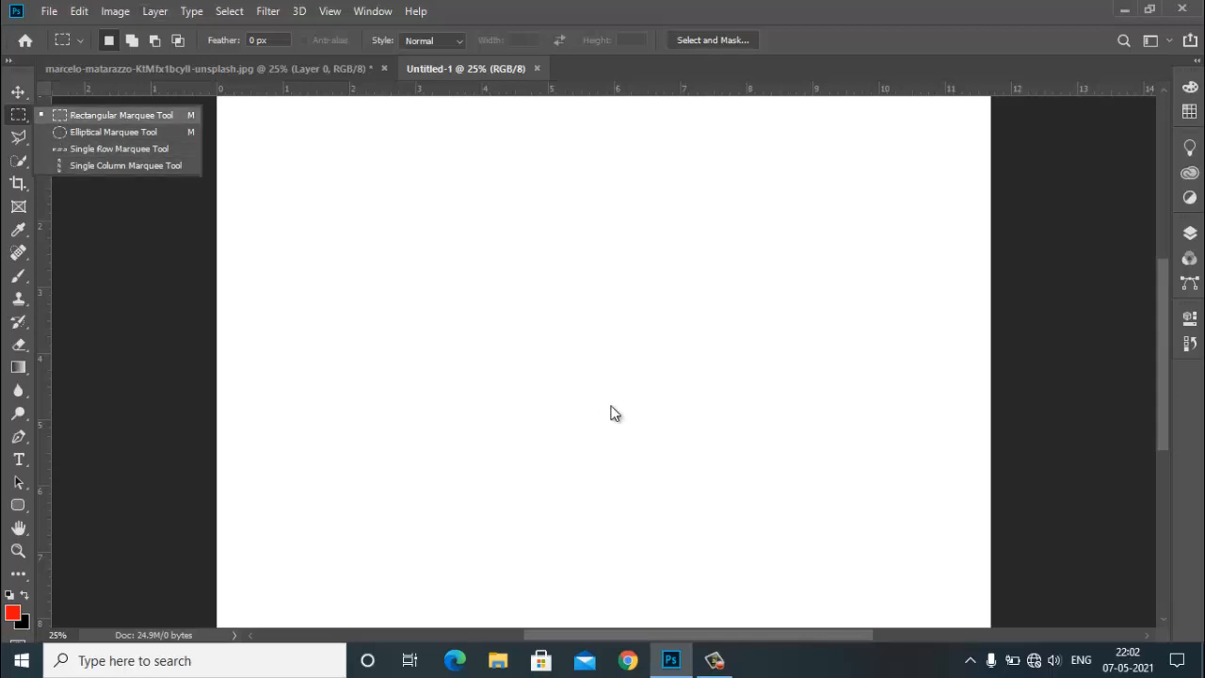
left_click(611, 406)
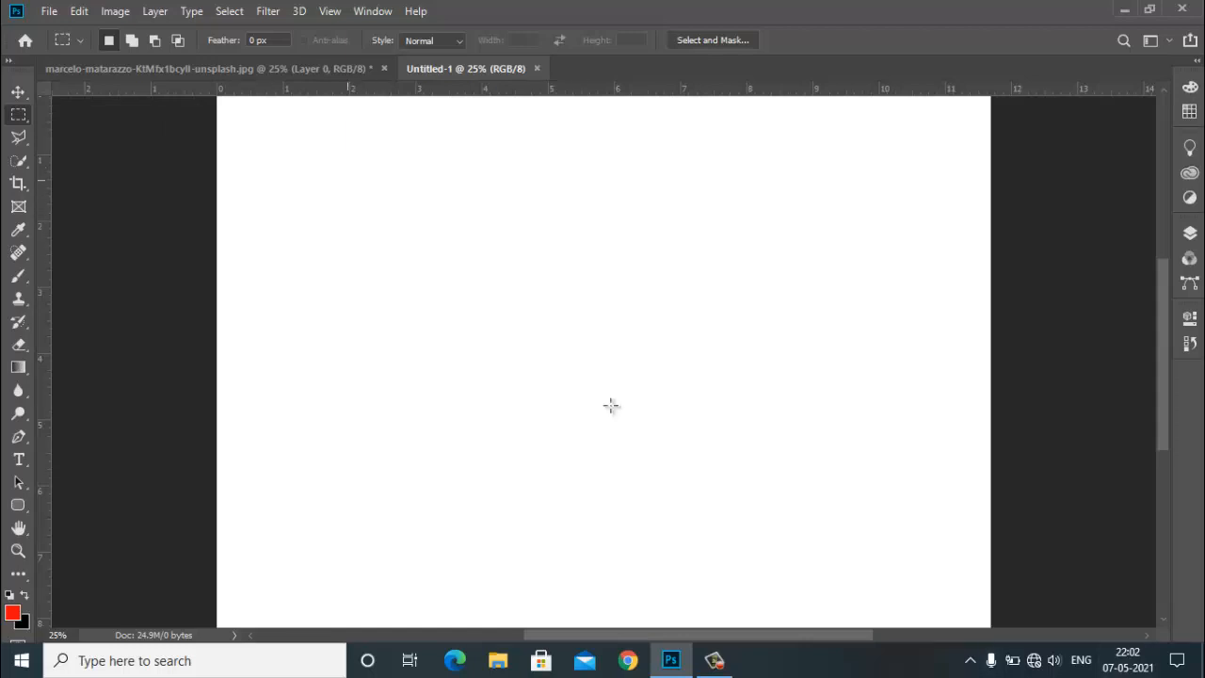
mouse_move(288, 164)
left_mouse_down()
mouse_move(379, 232)
mouse_move(477, 251)
mouse_move(478, 262)
left_mouse_up()
Step: Show the layers and unlock the Background layer to turn it into a regular layer
key("F7")
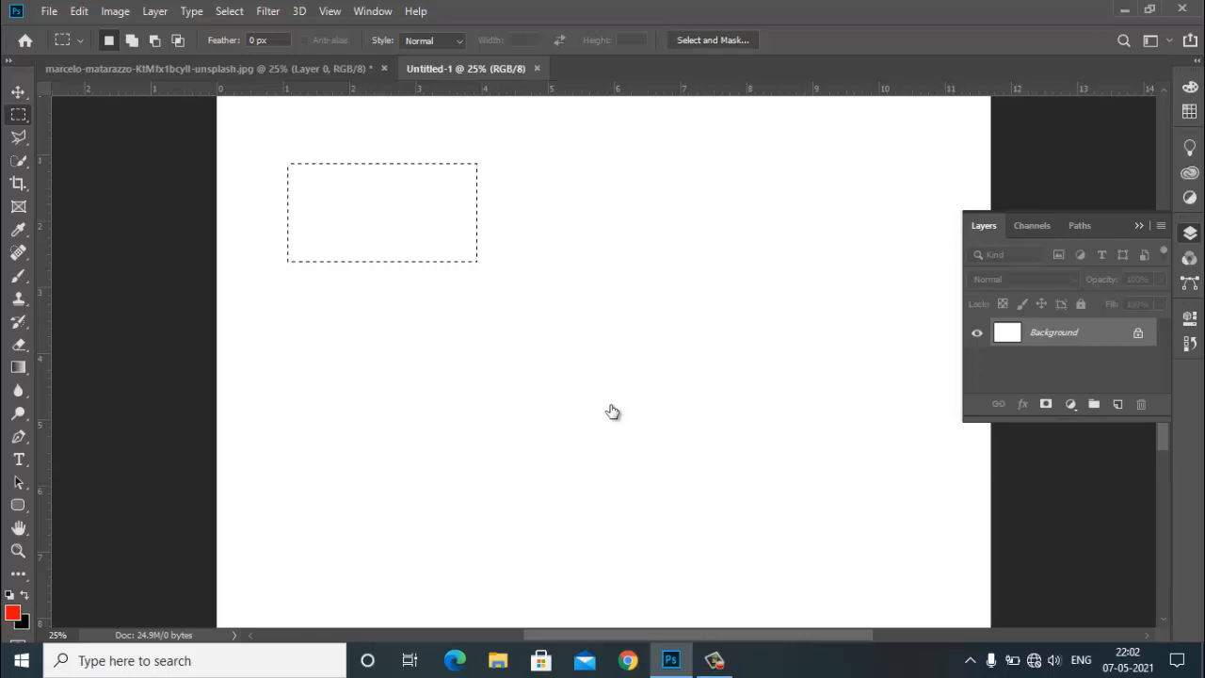
left_click(1138, 333)
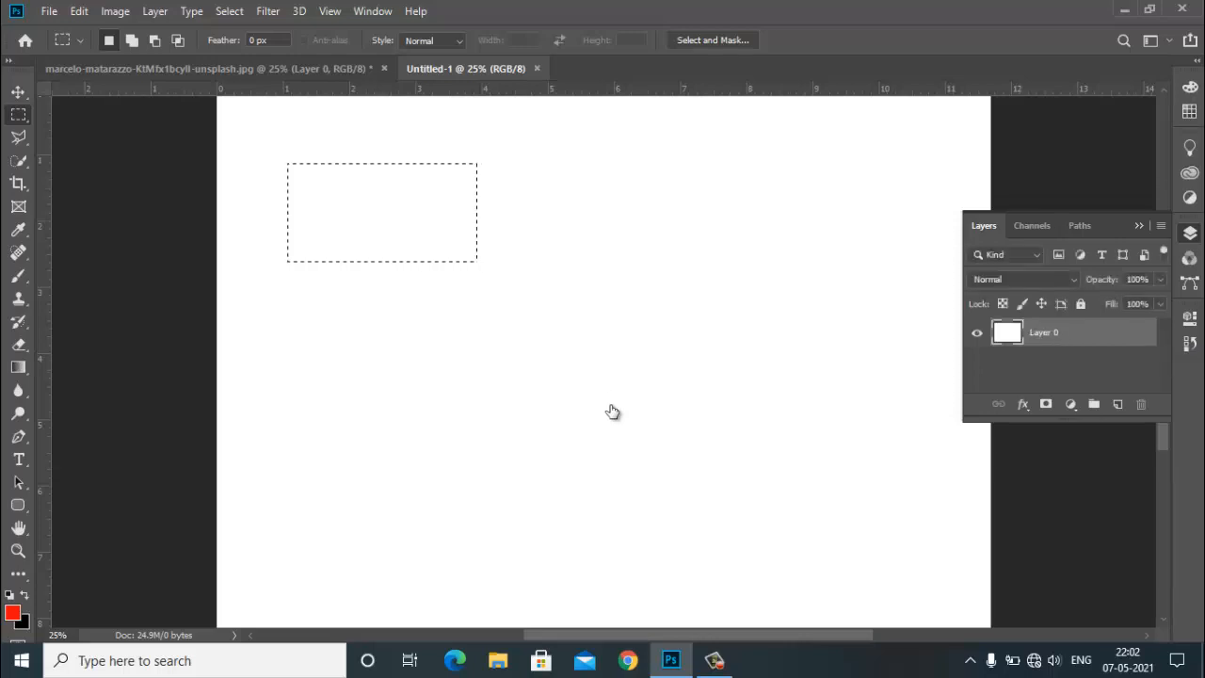
Step: Add a new empty layer above Layer 0 and delete it again
left_click(1118, 403)
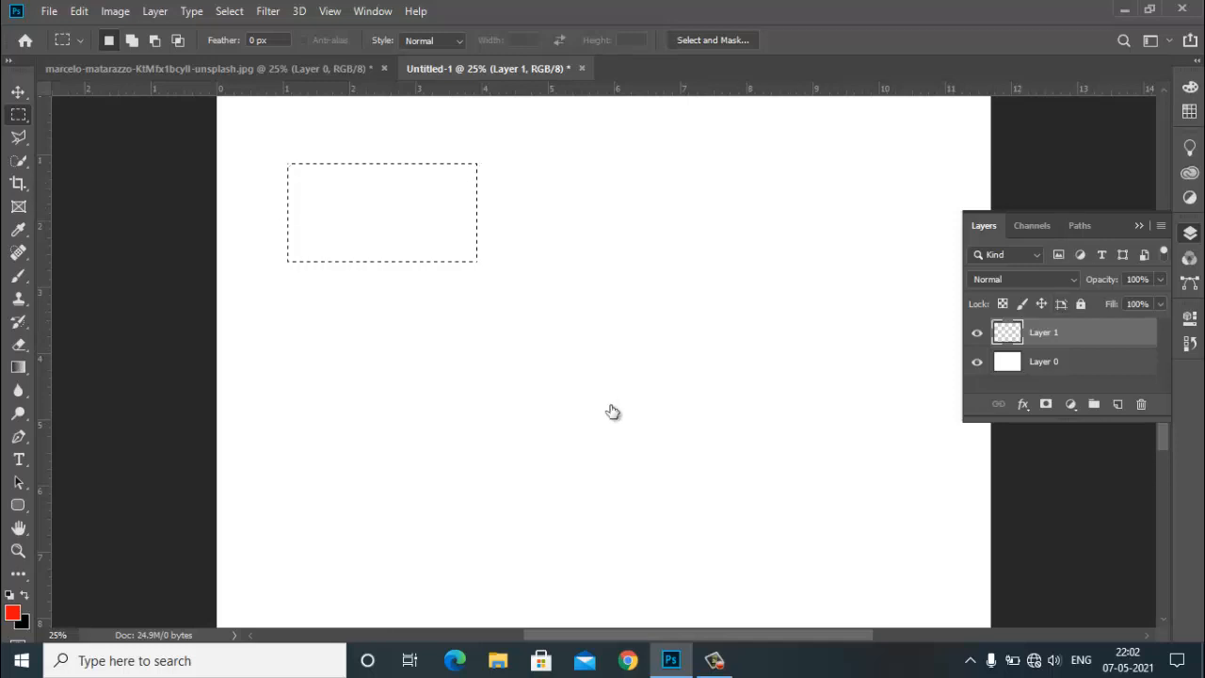
left_click(1073, 362)
left_click(1073, 334)
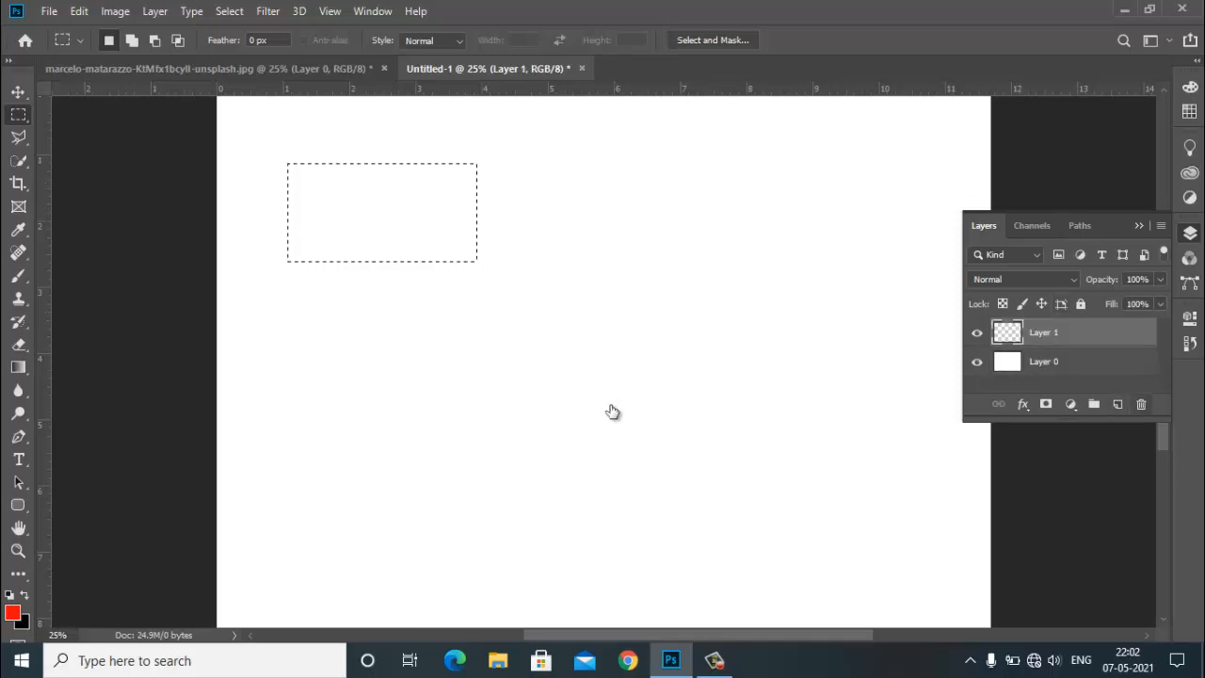
left_click(1140, 404)
key("Return")
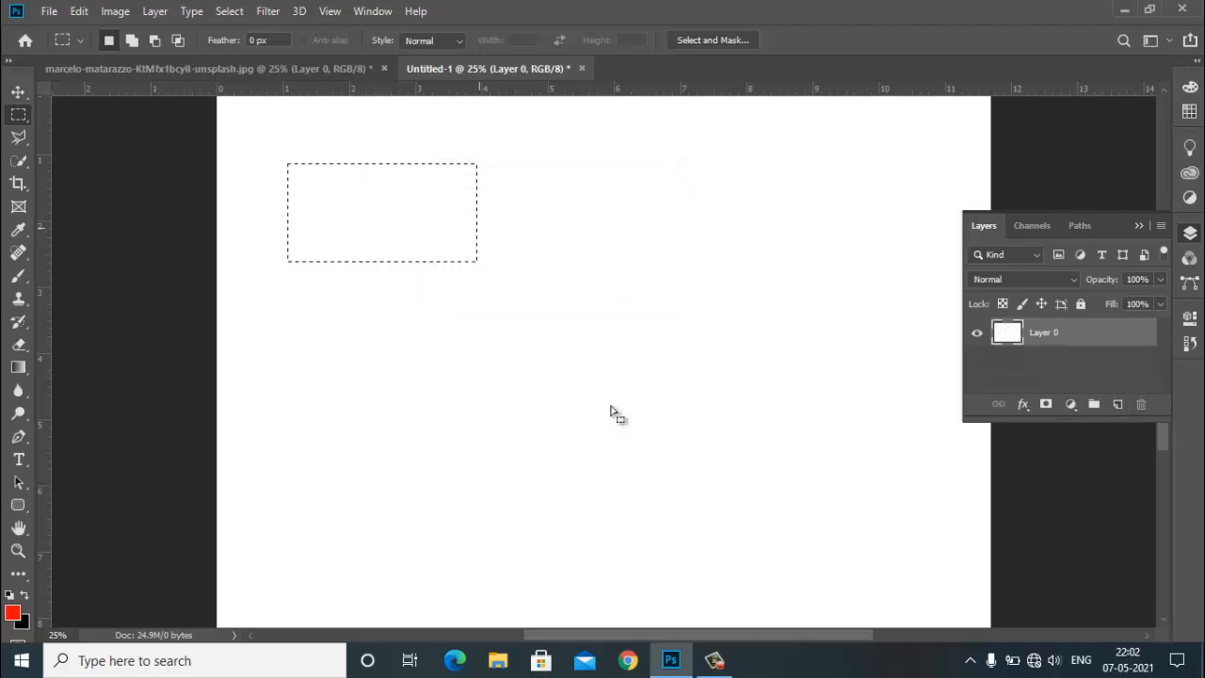
Step: Deselect the rectangular marquee selection on the canvas
key("alt+s")
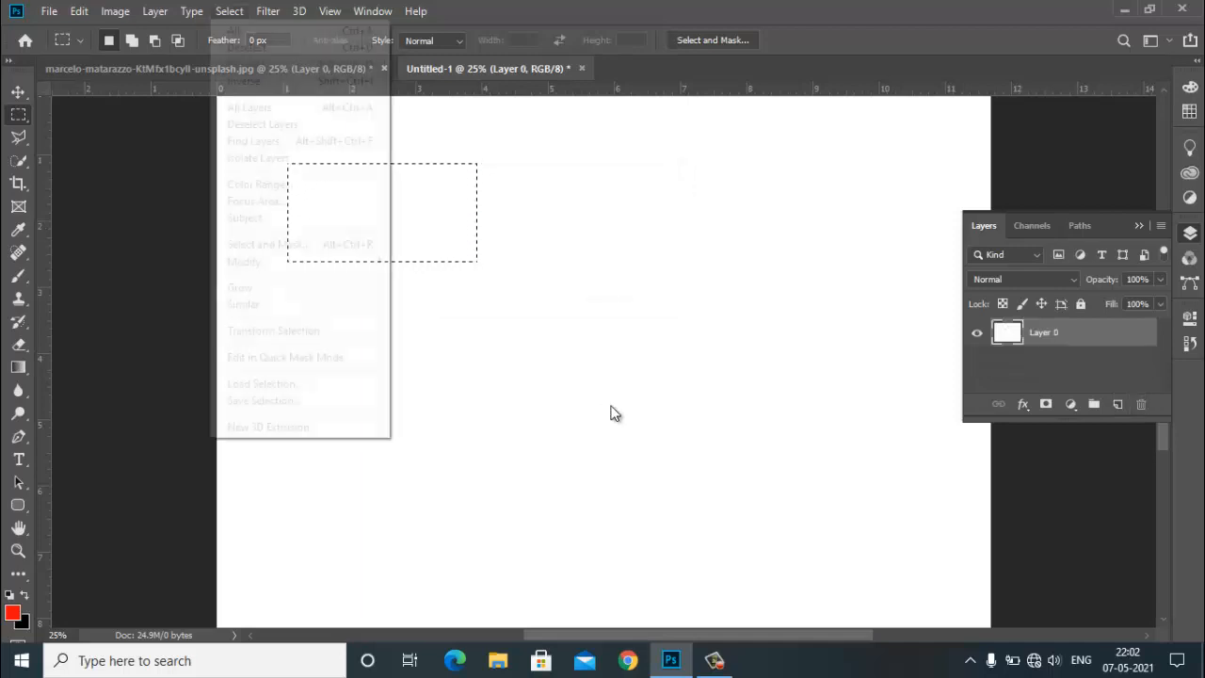
key("Down")
key("Down")
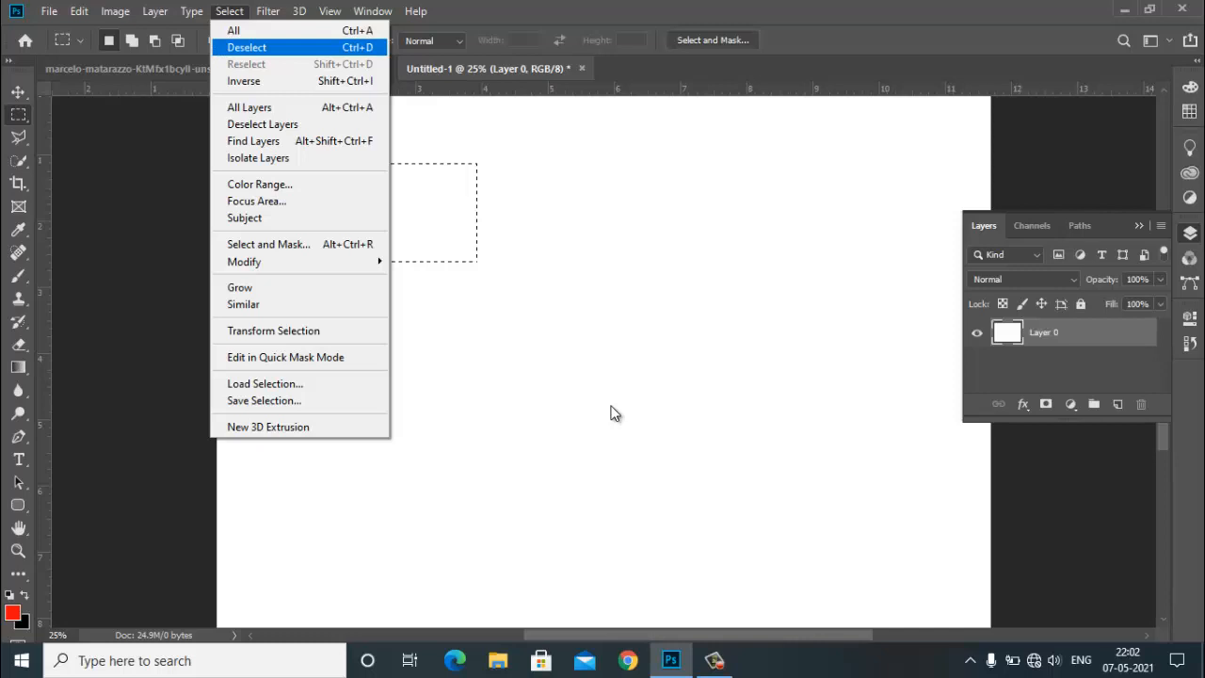
key("Return")
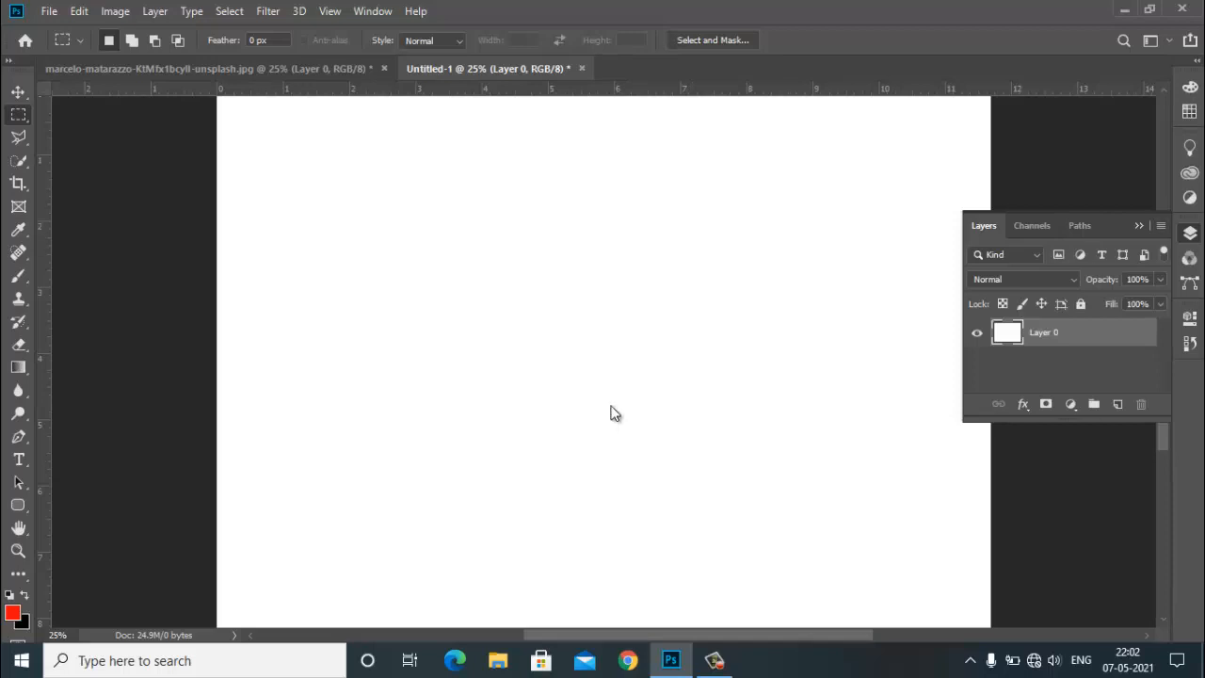
Step: Set the background color to blue 0090ff and return to the Rectangular Marquee tool
key("F7")
key("ctrl+minus")
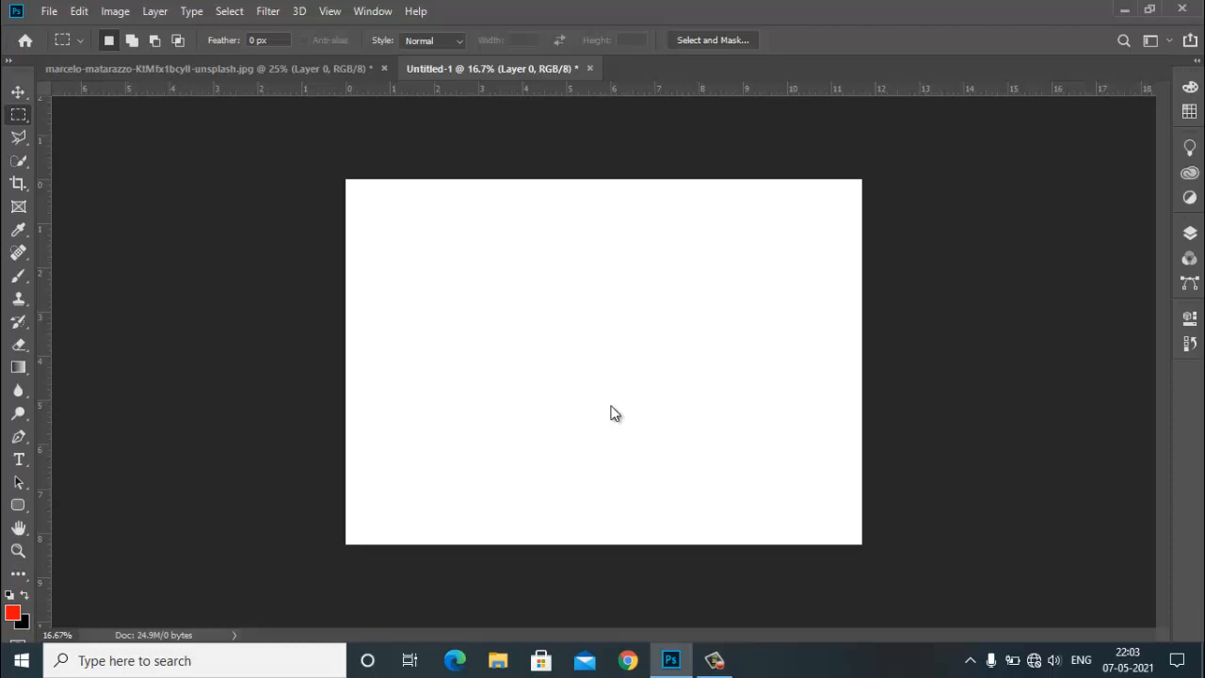
key("n")
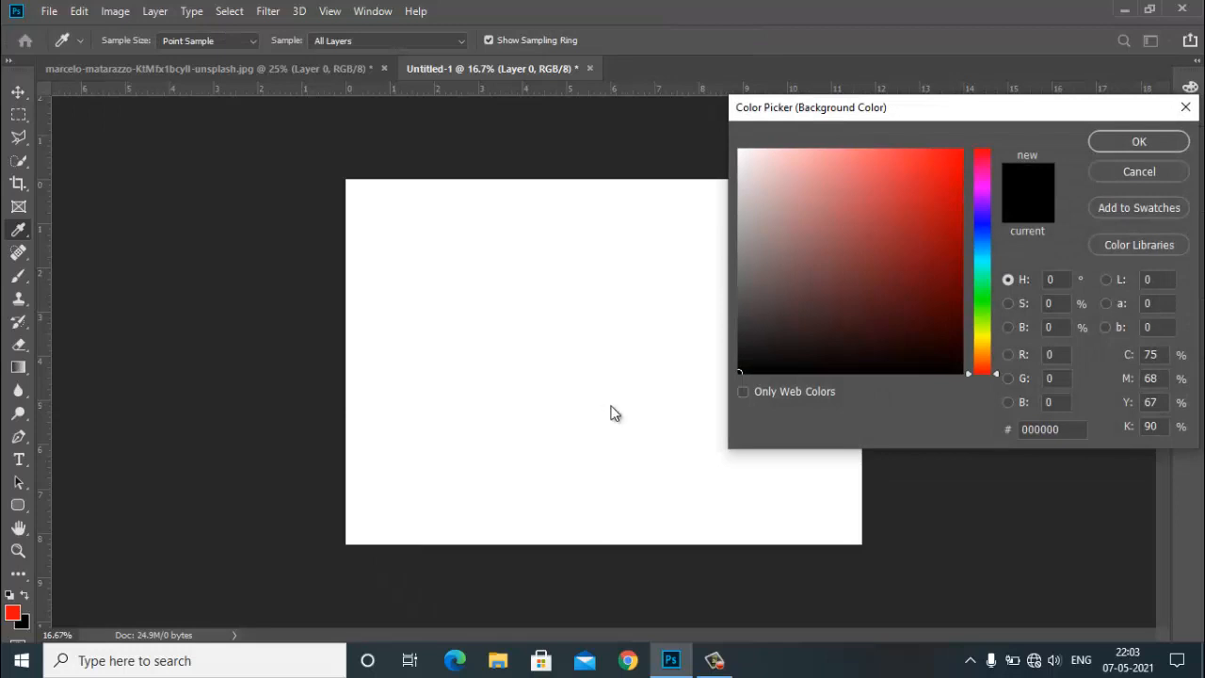
type("0090ff")
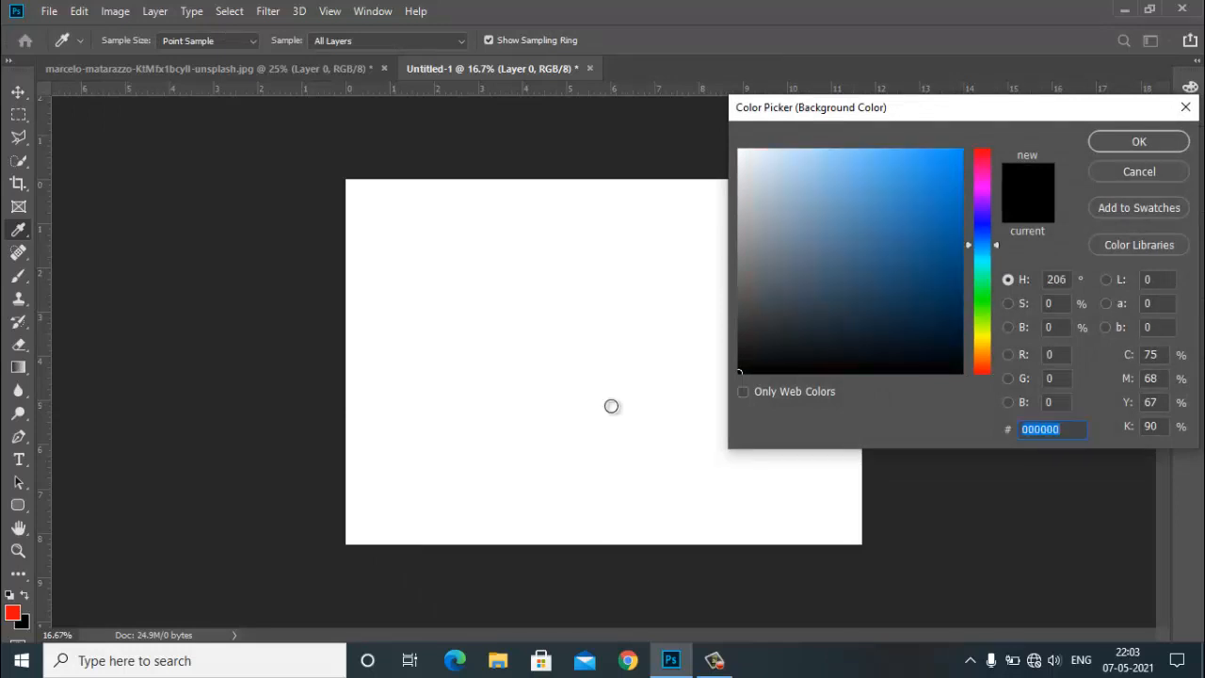
key("Return")
key("m")
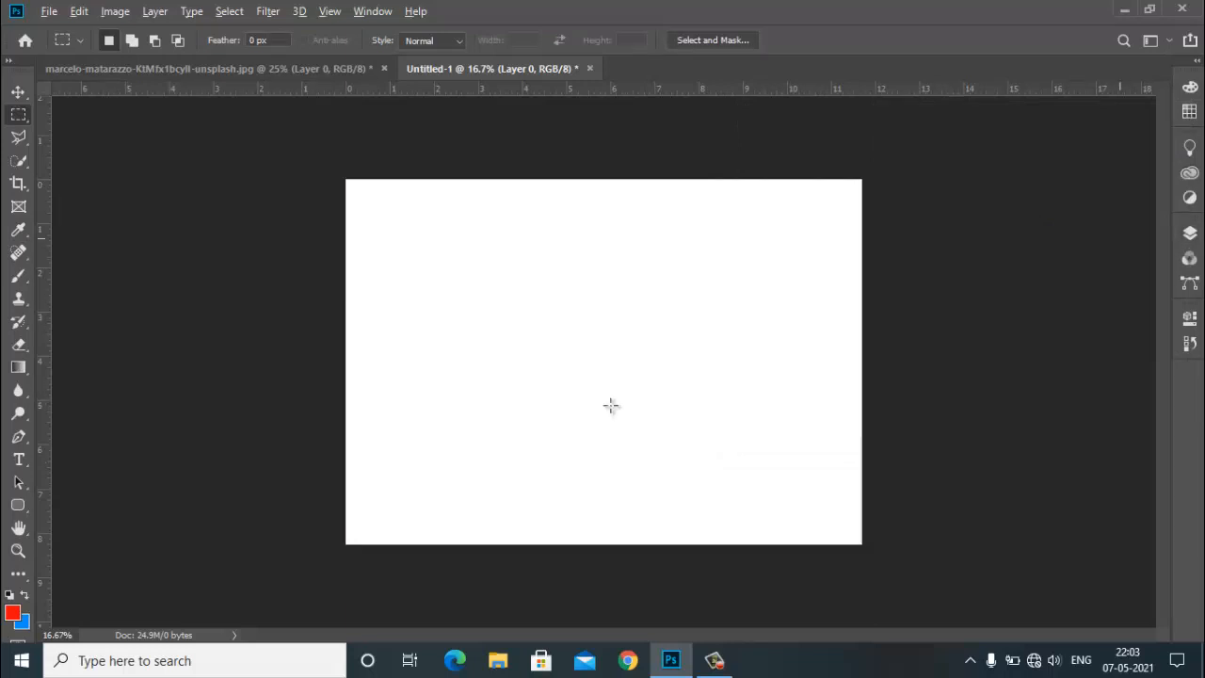
Step: Fill the whole of Layer 0 alternately with the red foreground and blue background colors, and return it to white
key("alt+BackSpace")
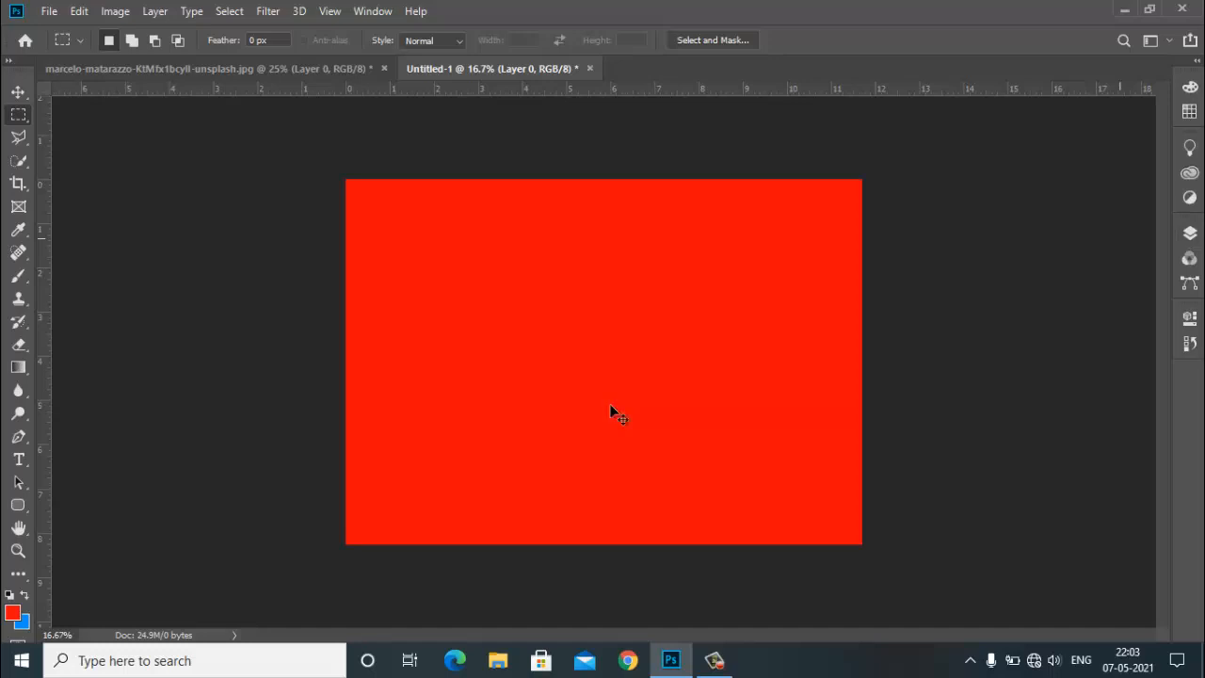
key("ctrl+BackSpace")
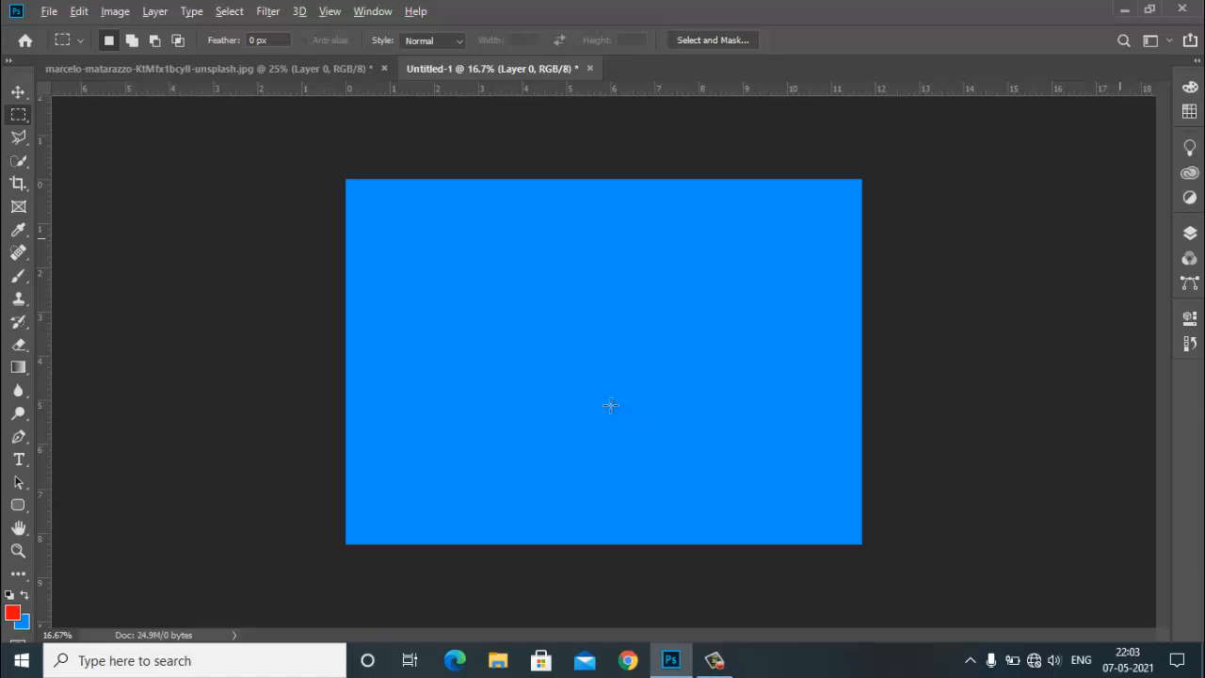
key("alt+BackSpace")
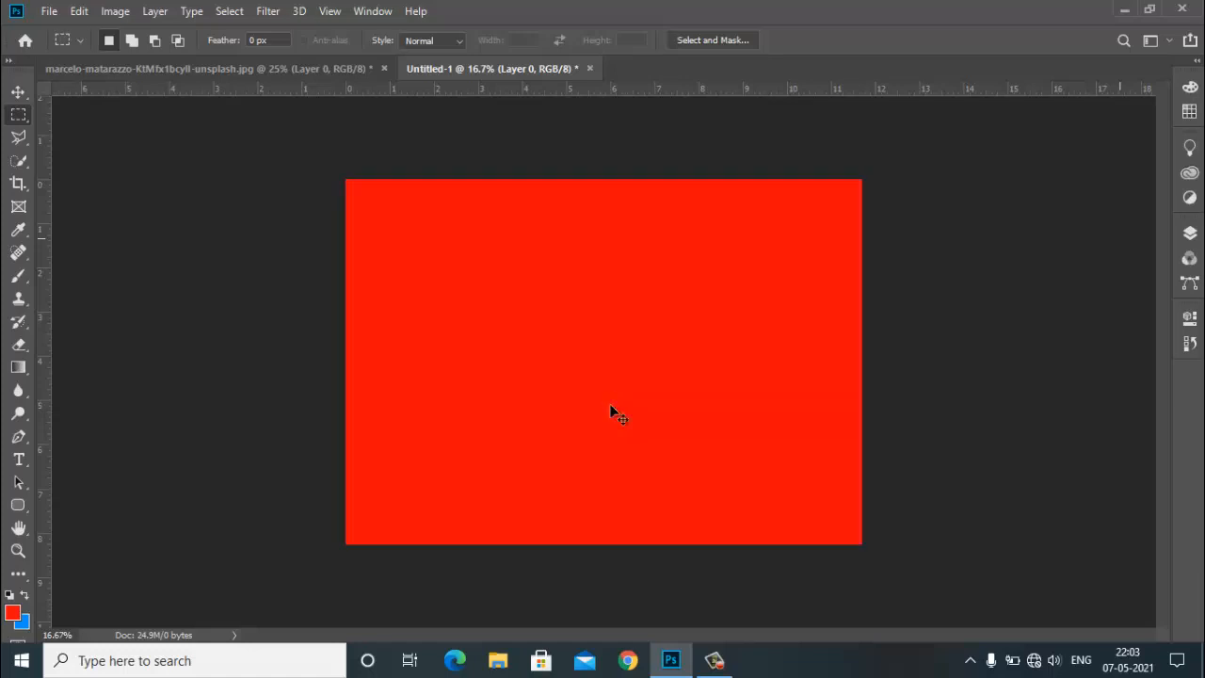
key("ctrl+BackSpace")
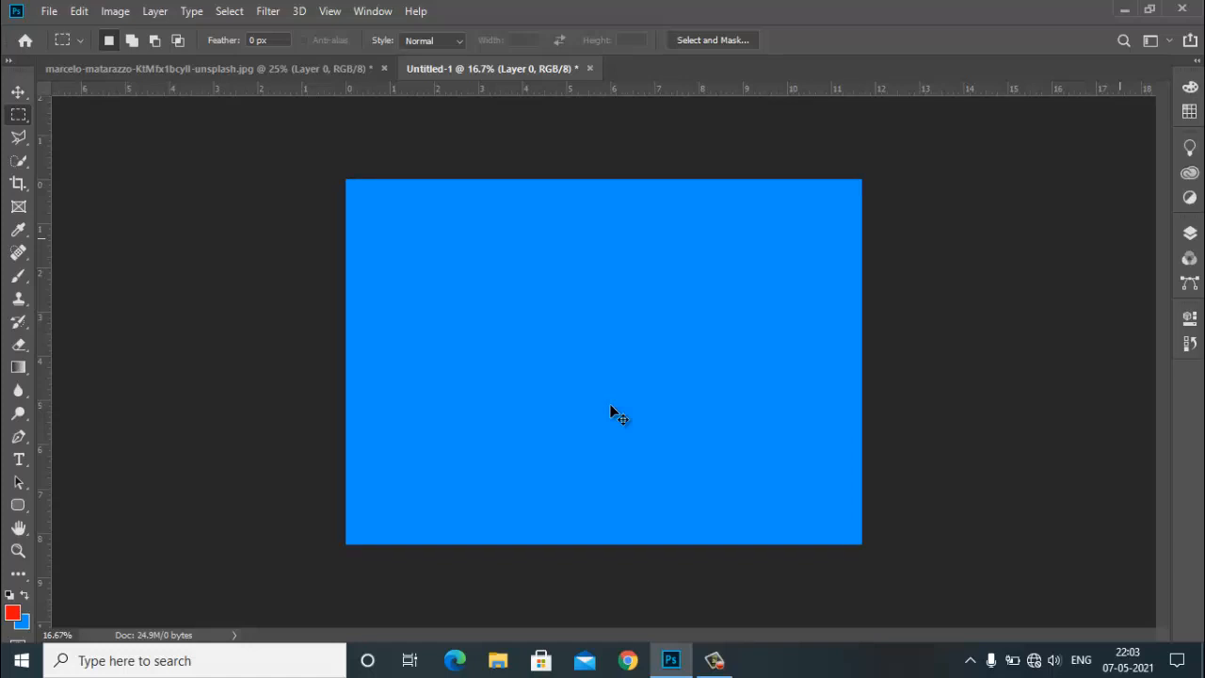
key("alt+BackSpace")
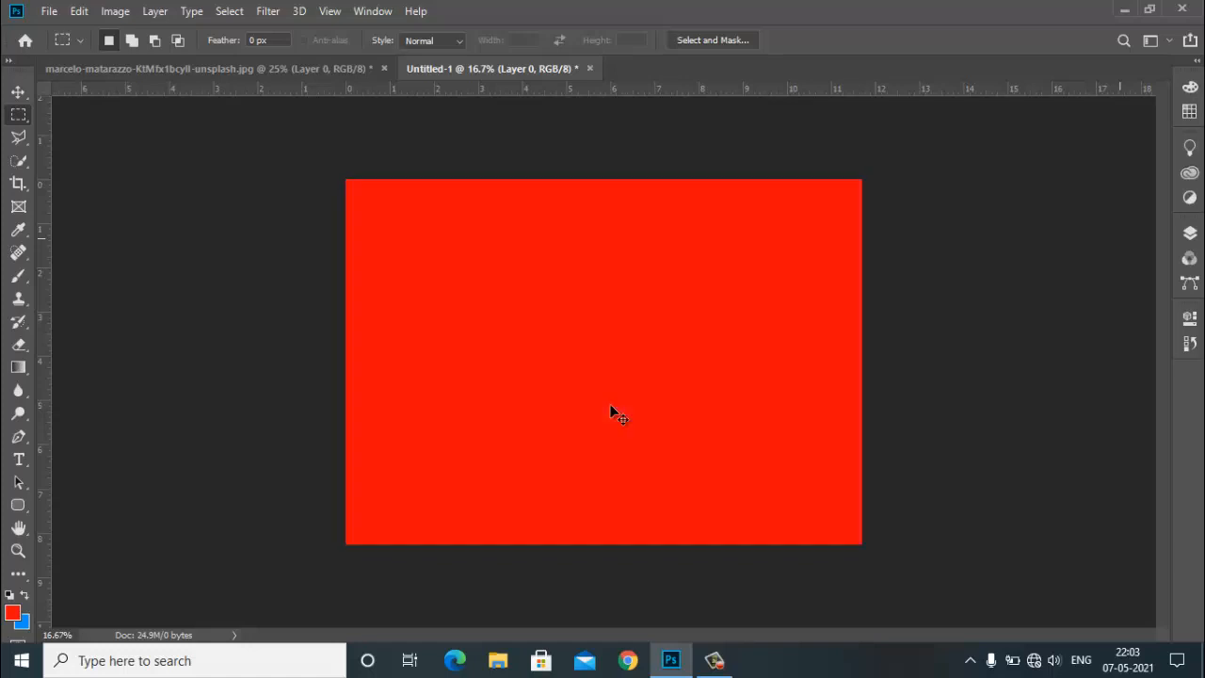
key("ctrl+BackSpace")
key("alt+BackSpace")
key("Delete")
Step: Show the layers, test a marquee selection, and add a new empty layer above Layer 0
key("F7")
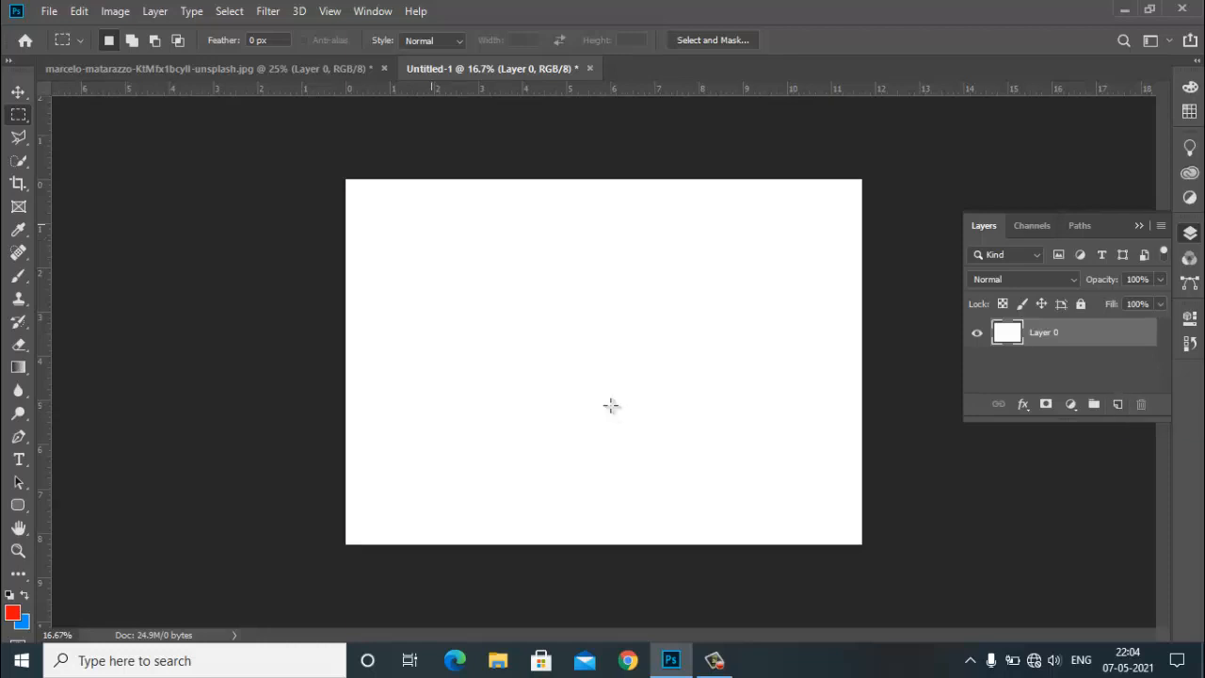
left_click_drag(431, 224, 598, 331)
key("alt+shift")
key("ctrl+shift+alt+n")
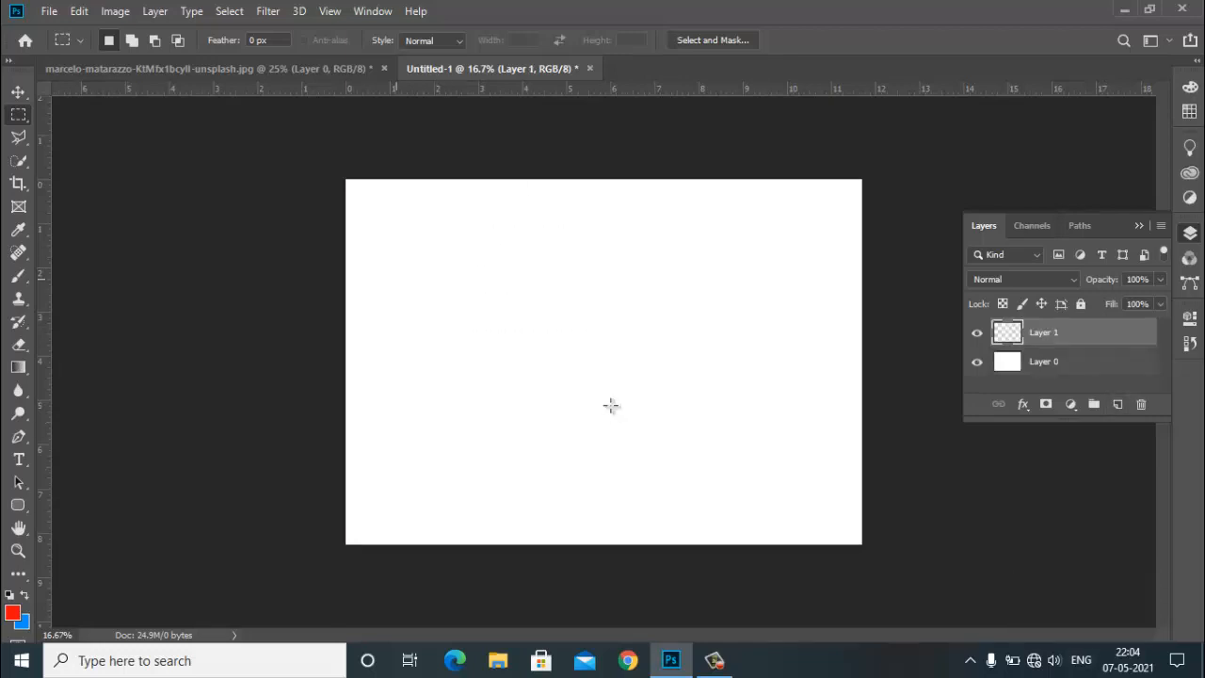
left_click_drag(430, 244, 556, 320)
key("ctrl+plus")
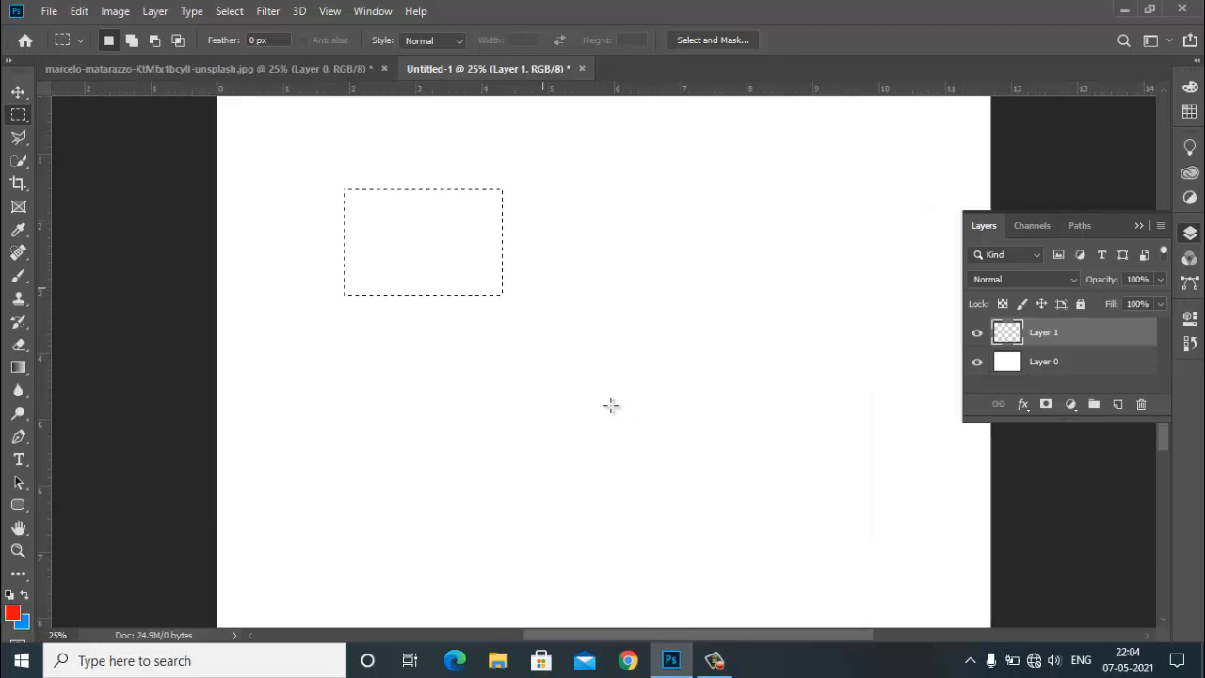
left_click(609, 410)
Step: Fill a new rectangular selection on Layer 1 alternately with the red foreground and blue background colors, and clear the fill
left_click_drag(327, 176, 530, 338)
key("alt+BackSpace")
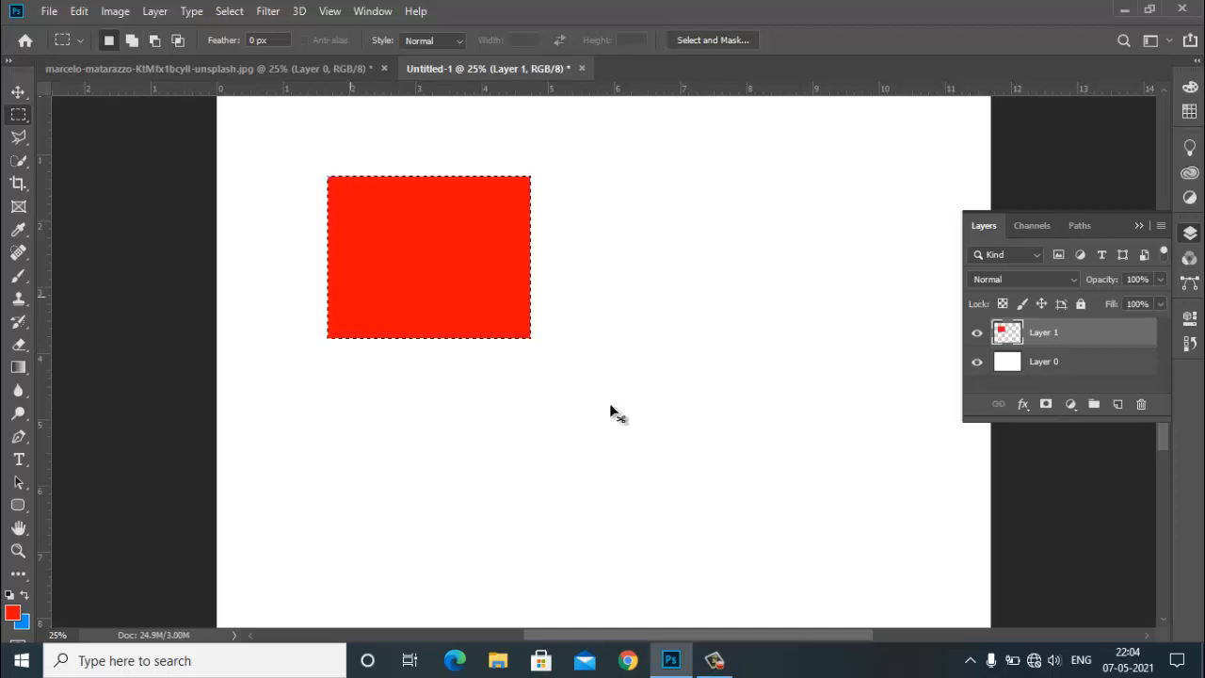
key("ctrl+BackSpace")
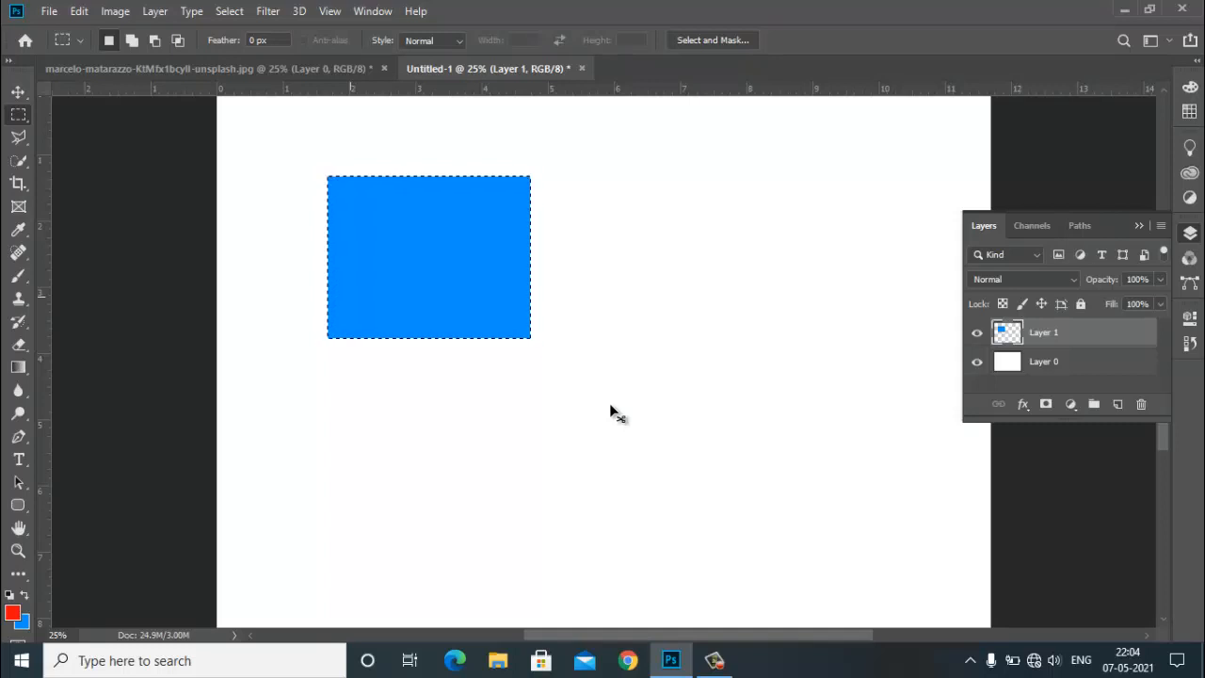
key("alt+BackSpace")
key("Delete")
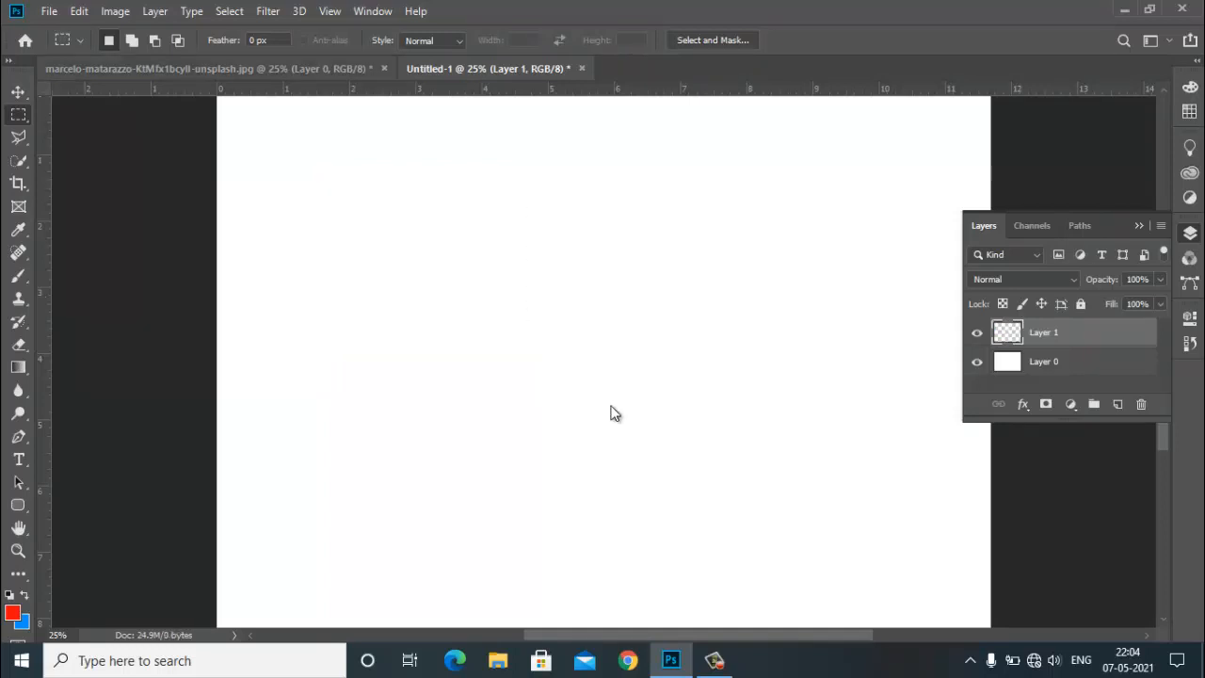
Step: Switch to the guitarist photo and marquee the man over the full image height, from about 15 to 36 on the horizontal ruler
key("ctrl+Tab")
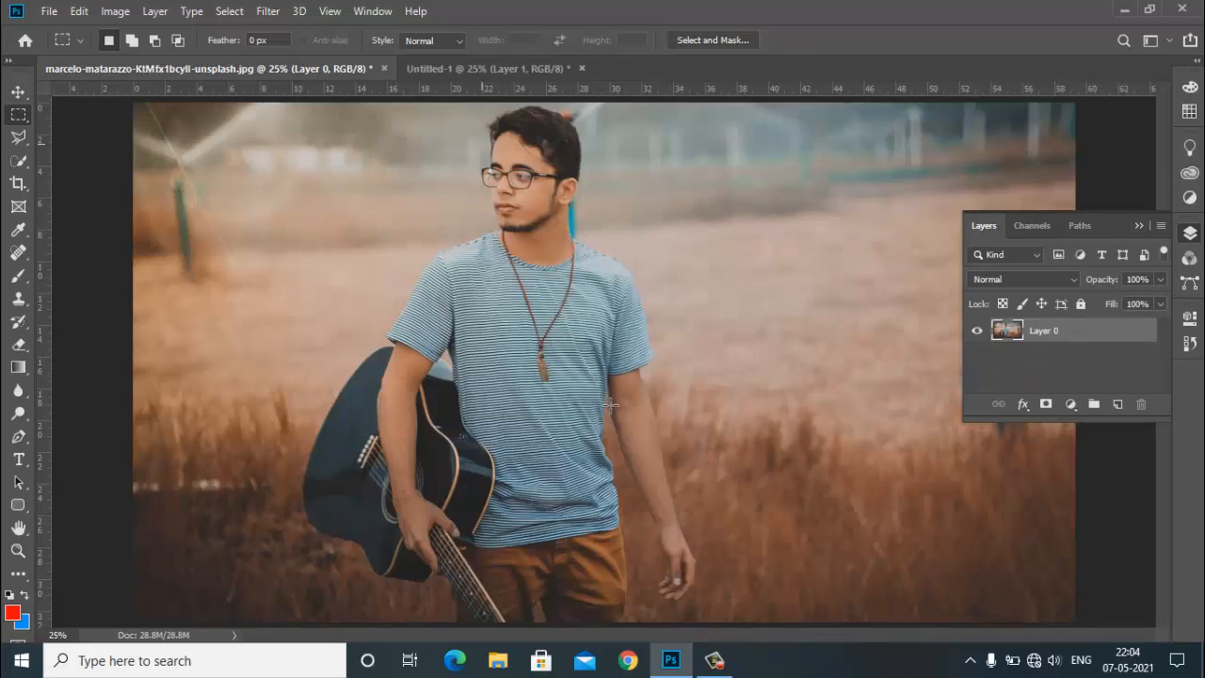
key("ctrl+minus")
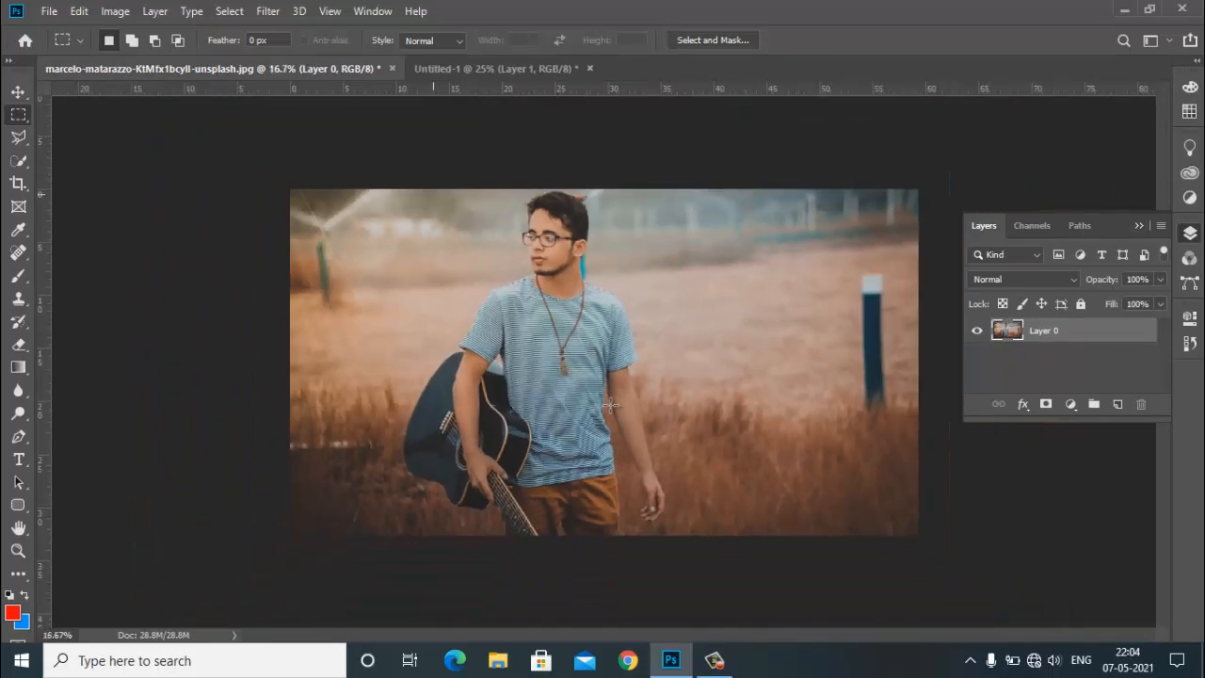
left_click_drag(450, 189, 673, 535)
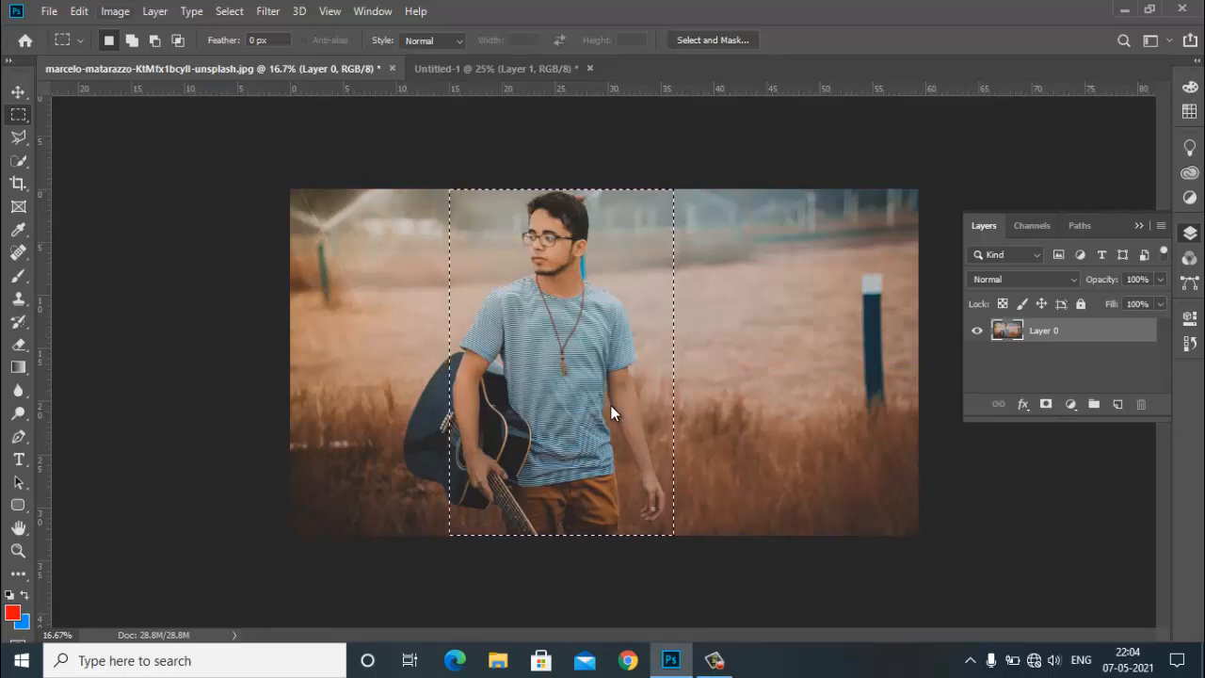
Step: Start a Brightness/Contrast adjustment on the selected area around the man and raise Brightness to 46
key("alt+i")
key("Down")
key("Down")
key("Right")
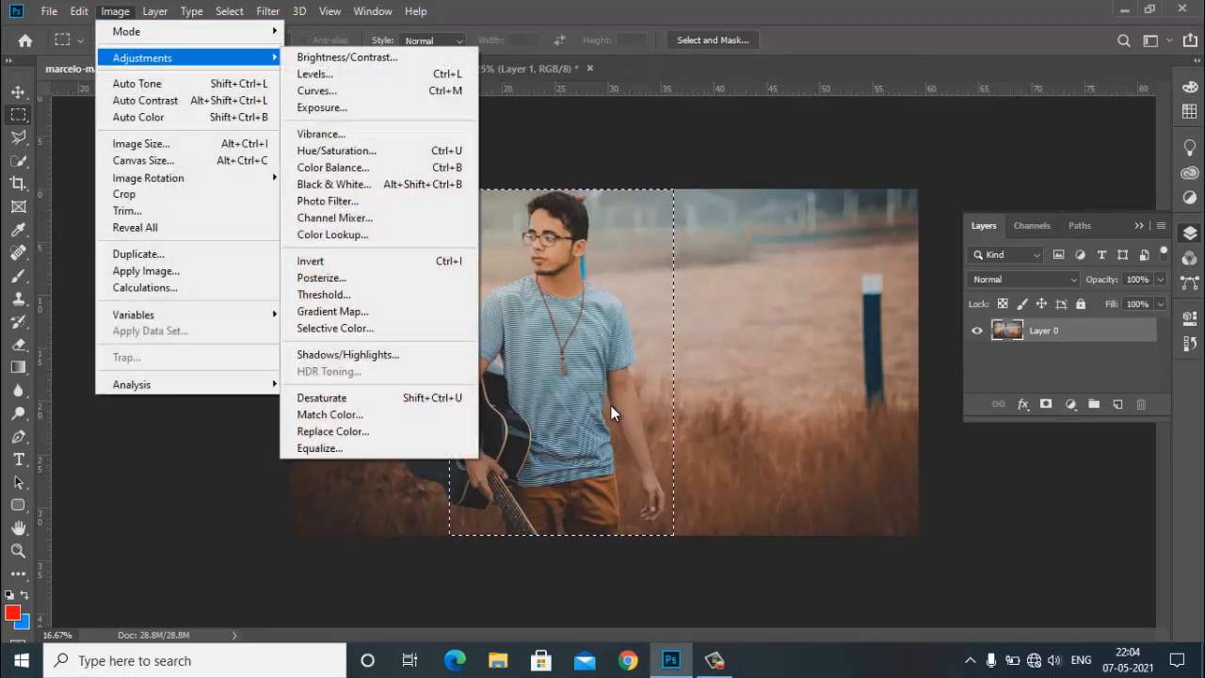
key("Down")
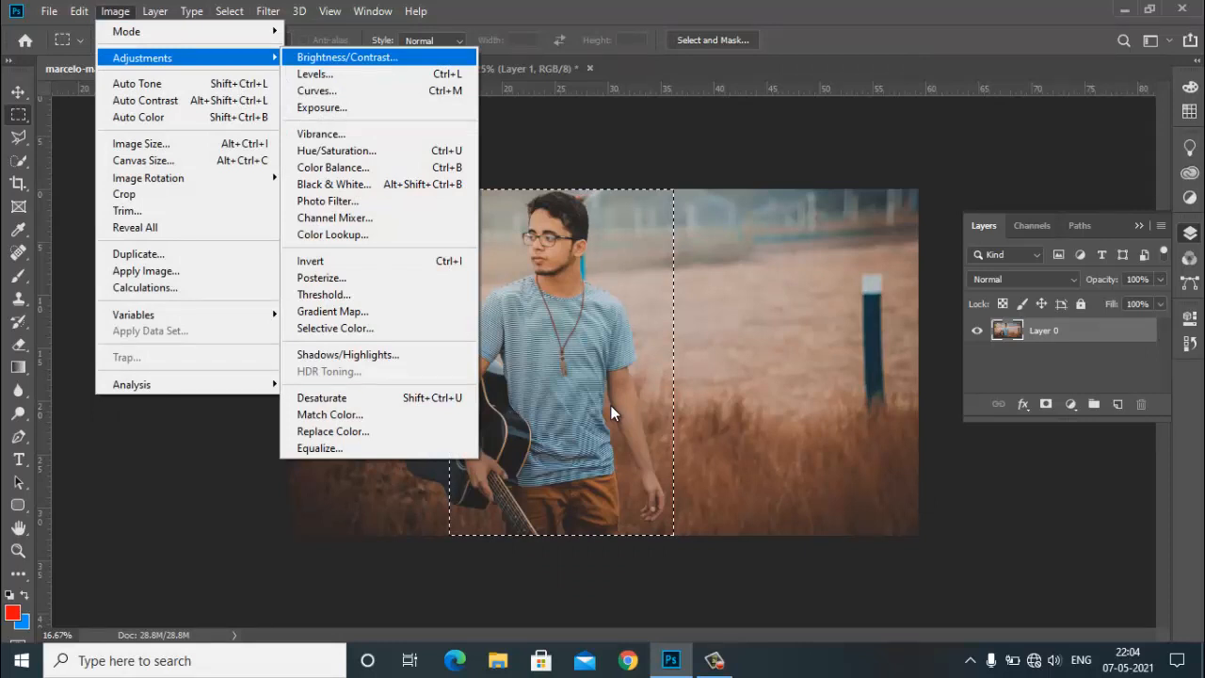
key("Return")
left_click_drag(603, 145, 887, 108)
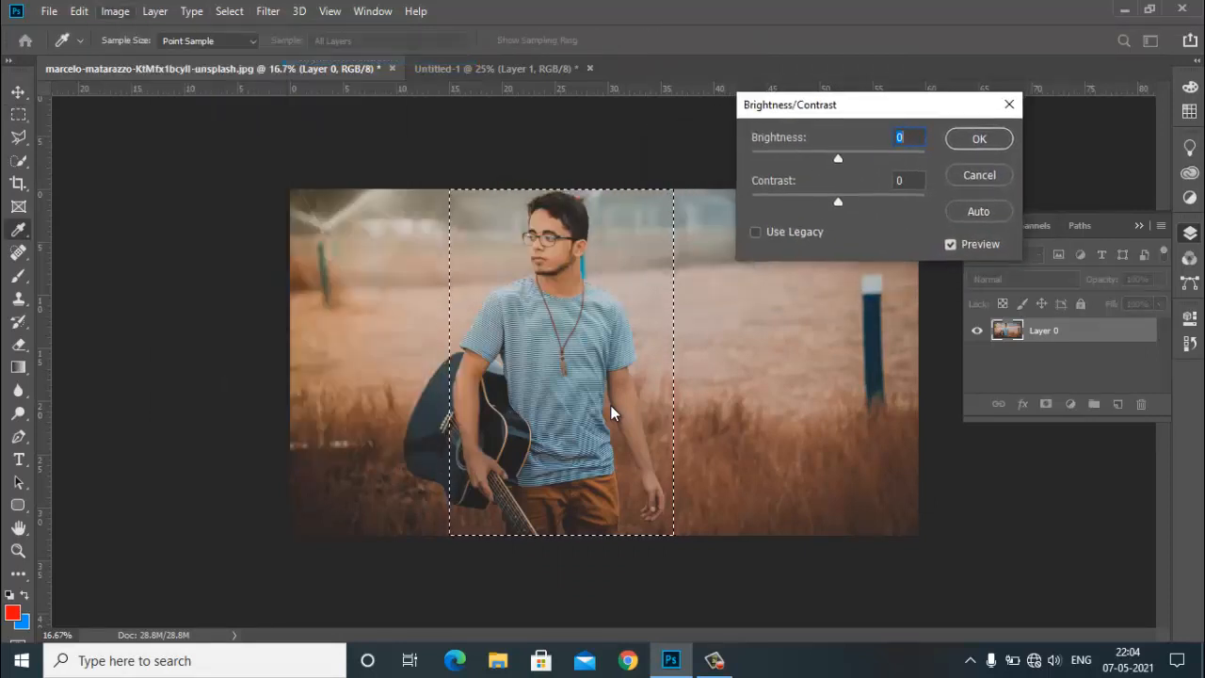
type("8")
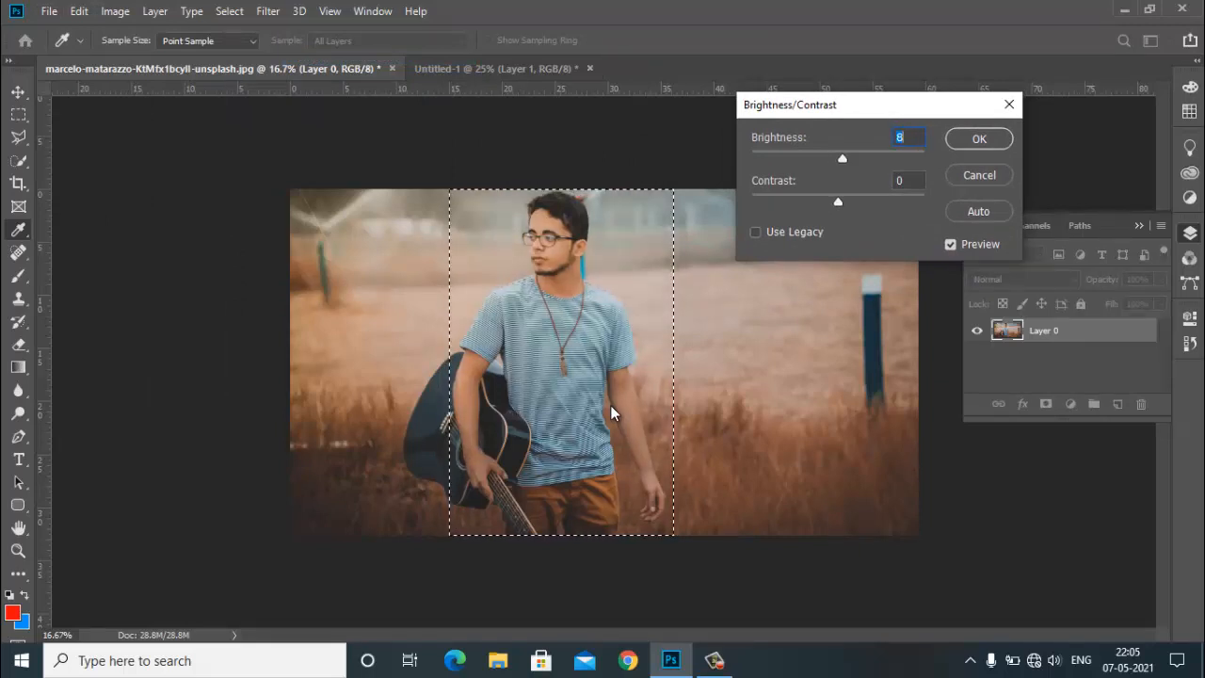
key("Up")
key("Up")
key("Up")
key("Up")
key("Up")
key("Up")
key("Up")
key("Up")
key("Up")
key("Up")
key("Up")
key("Up")
key("Up")
key("Up")
key("Up")
key("Up")
key("Up")
key("Up")
key("Up")
key("Up")
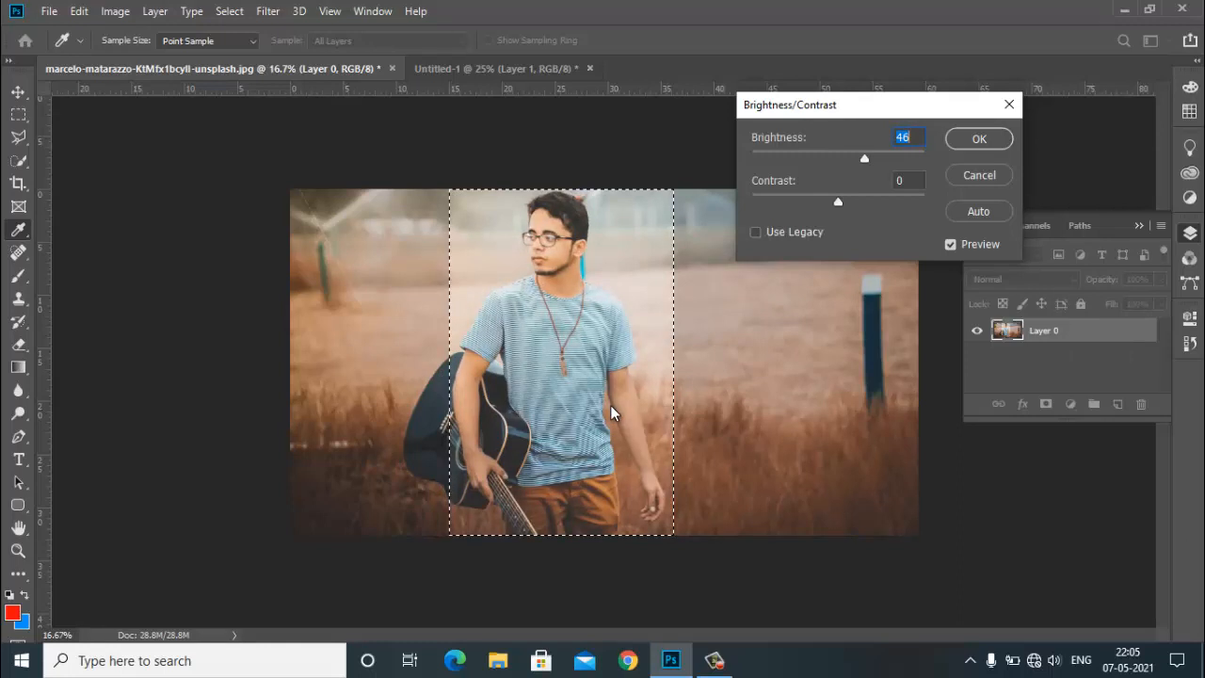
Step: Try lower Brightness values on the selected area around the man, first 26 and then -18
key("Down")
key("Down")
key("Down")
key("Down")
key("Down")
key("Down")
key("Down")
key("Down")
key("Down")
key("Down")
key("Down")
key("Down")
key("Down")
key("Down")
key("Down")
key("Down")
key("Down")
key("Down")
key("Down")
key("Down")
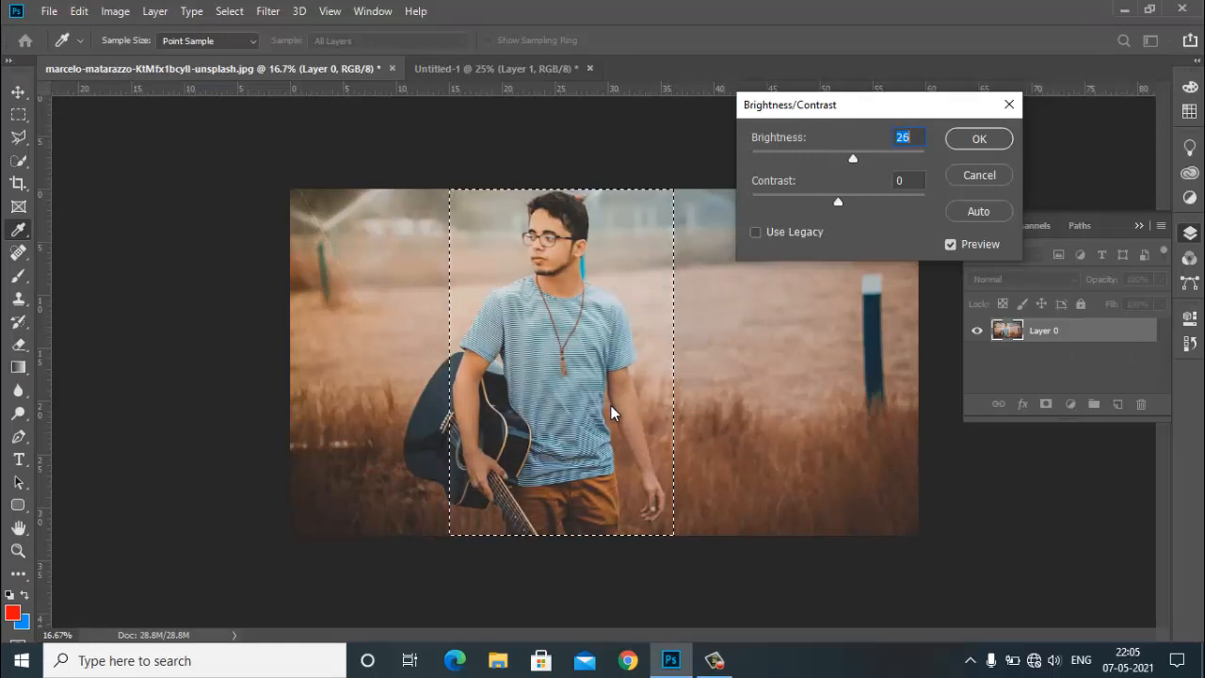
key("Up")
key("Up")
key("Up")
key("Up")
key("Up")
key("Up")
key("Up")
key("Up")
key("Up")
key("Up")
key("Up")
key("Up")
key("Up")
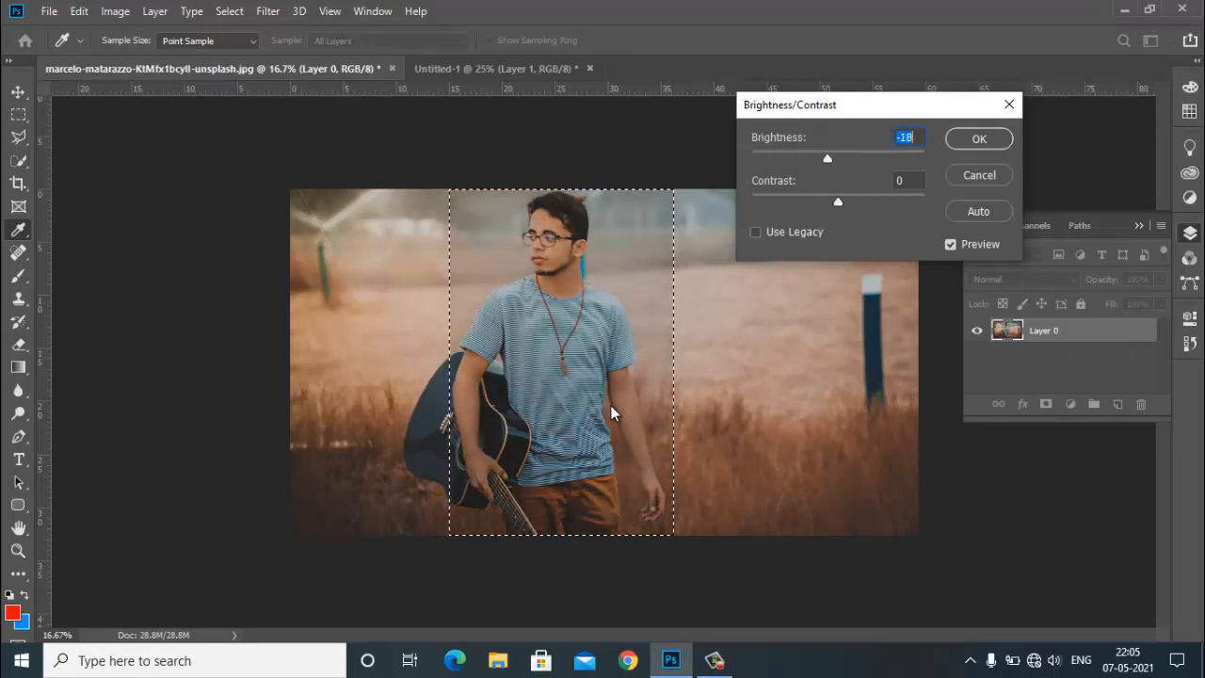
Step: Raise the Contrast of the selected area to 9
key("Tab")
key("Up")
key("Up")
key("Up")
key("Up")
key("Up")
key("Up")
key("Up")
key("Up")
key("Up")
key("Up")
key("Up")
key("Up")
key("Up")
key("Up")
key("Up")
key("Up")
key("Up")
key("Up")
key("Up")
key("Up")
scroll(614, 413, "down", 20)
scroll(614, 413, "up", 20)
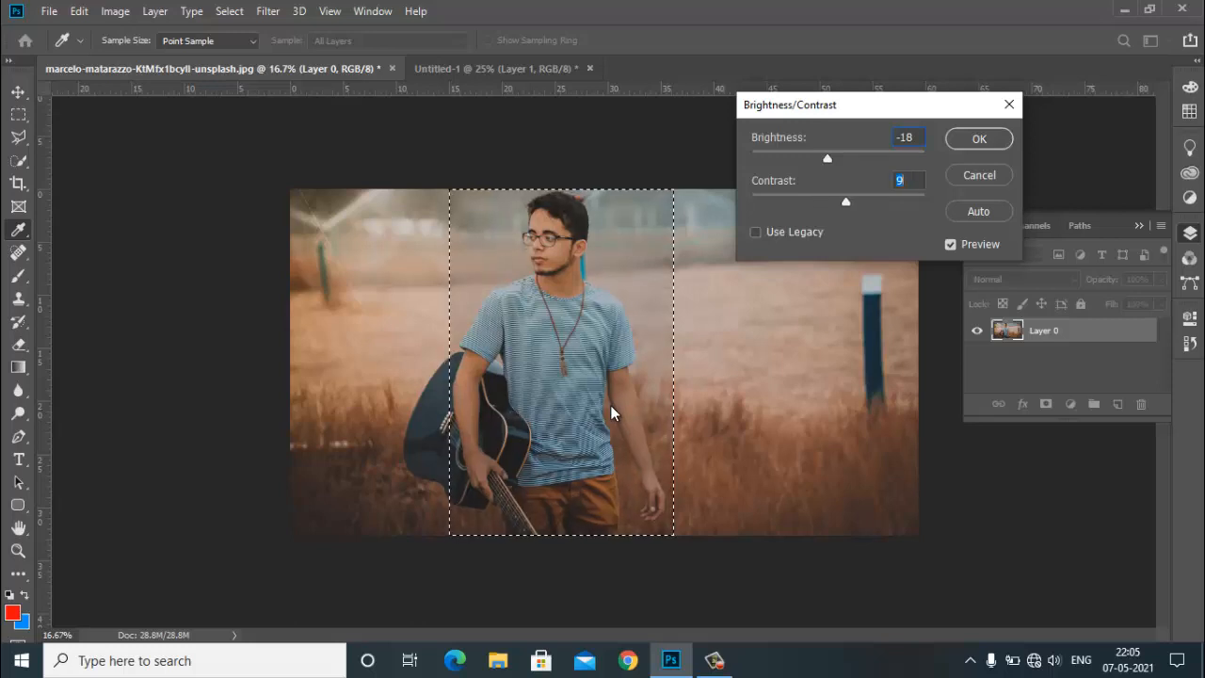
Step: Fine-tune the selected area to Brightness 24 and Contrast 21, apply the adjustment, and return to the Rectangular Marquee tool
scroll(614, 413, "down", 15)
left_click_drag(828, 158, 851, 158)
left_click_drag(840, 201, 842, 202)
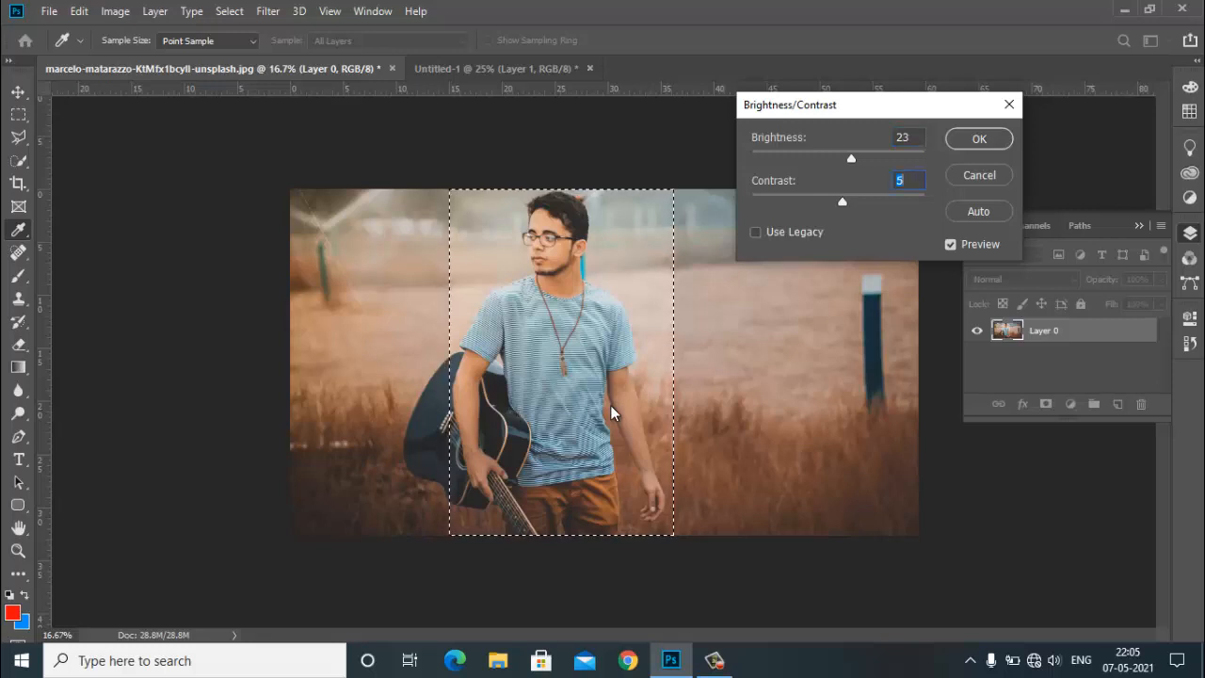
left_click_drag(851, 158, 861, 158)
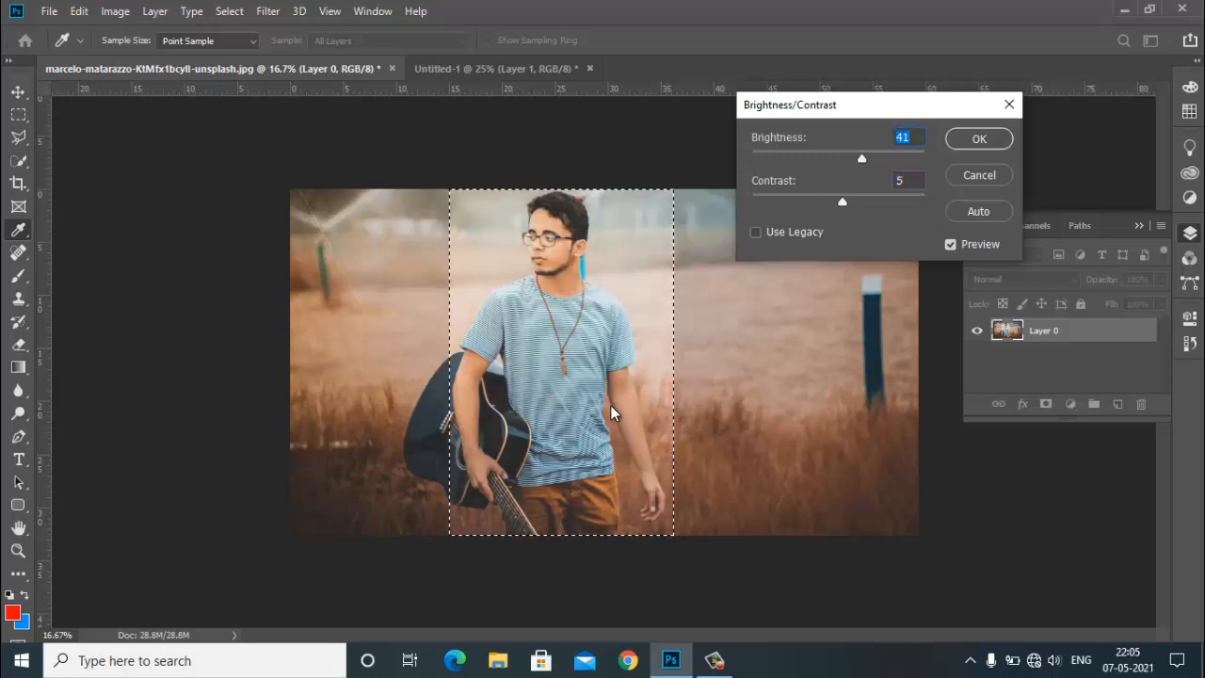
mouse_move(842, 201)
left_mouse_down()
mouse_move(922, 201)
mouse_move(847, 201)
left_mouse_up()
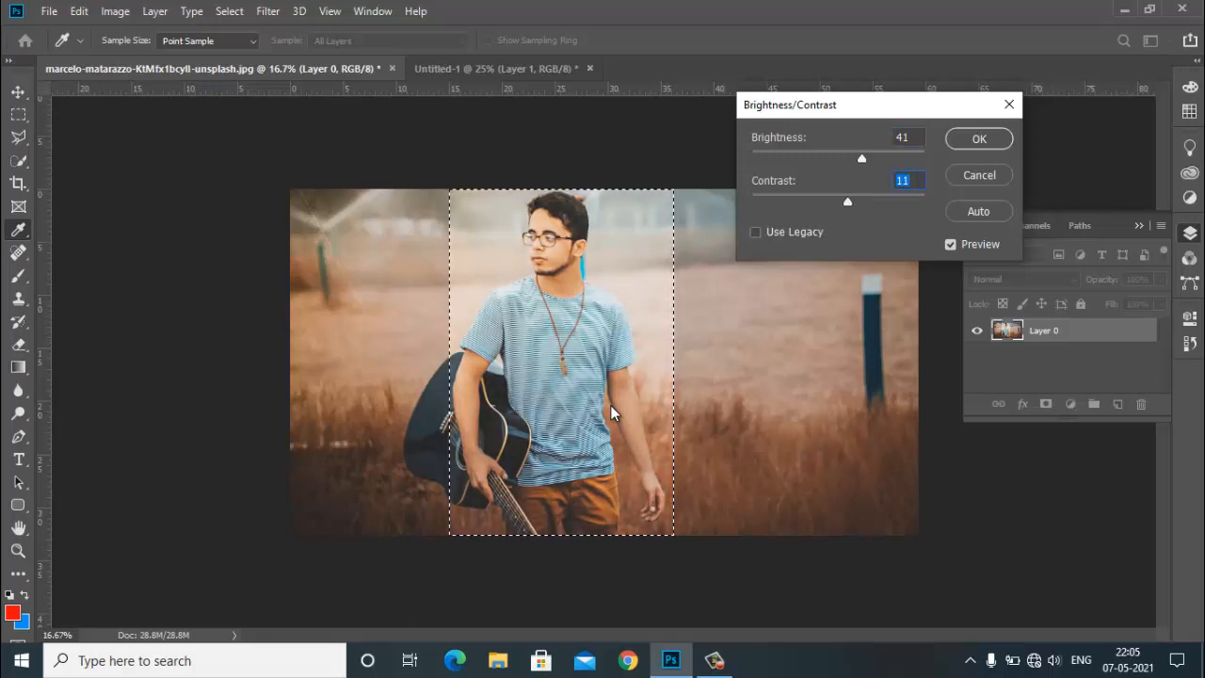
left_click_drag(861, 158, 851, 159)
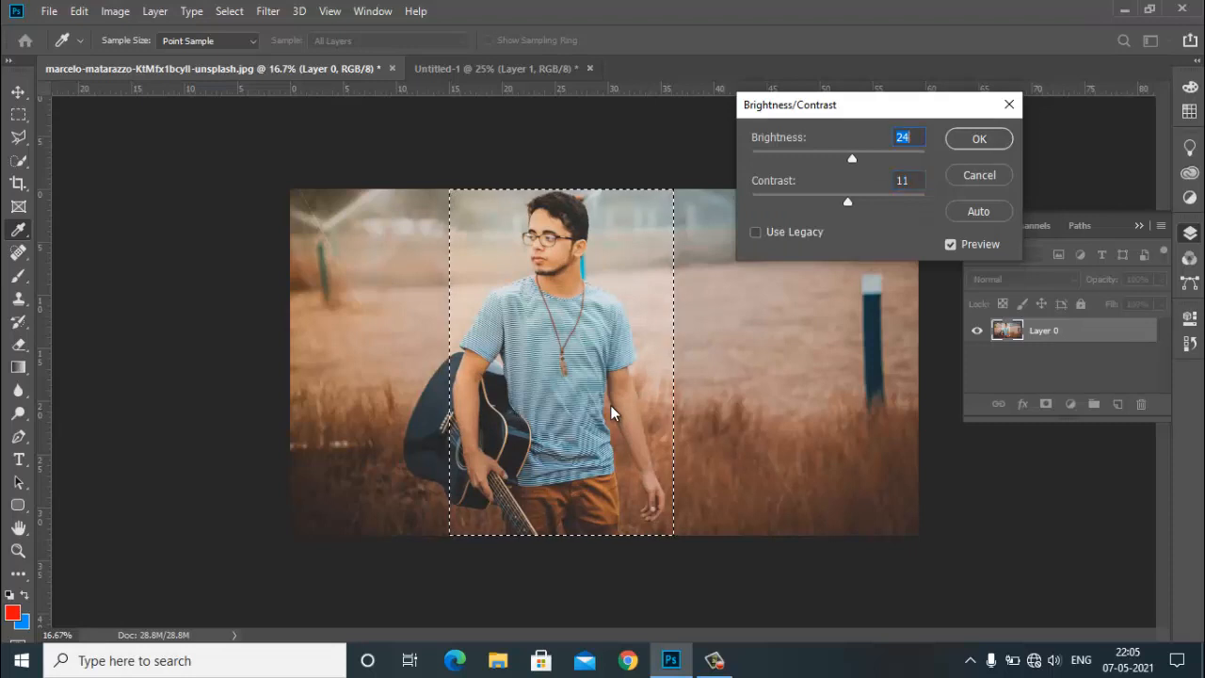
left_click_drag(847, 201, 855, 202)
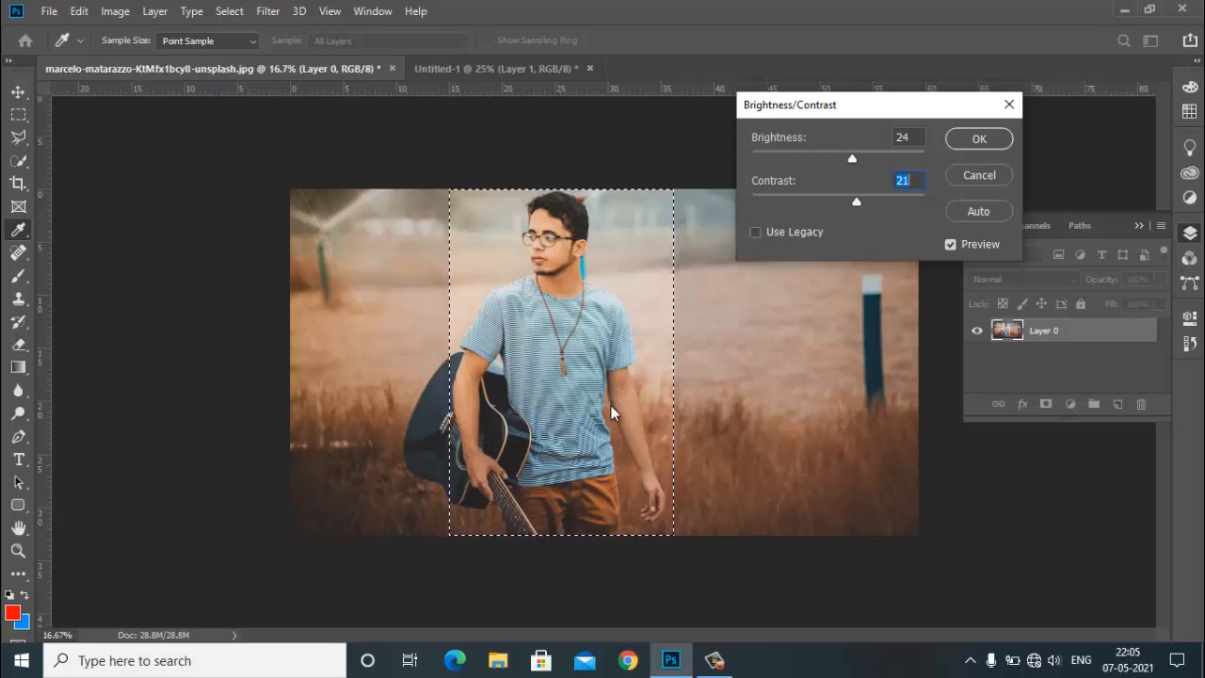
left_click(979, 139)
key("m")
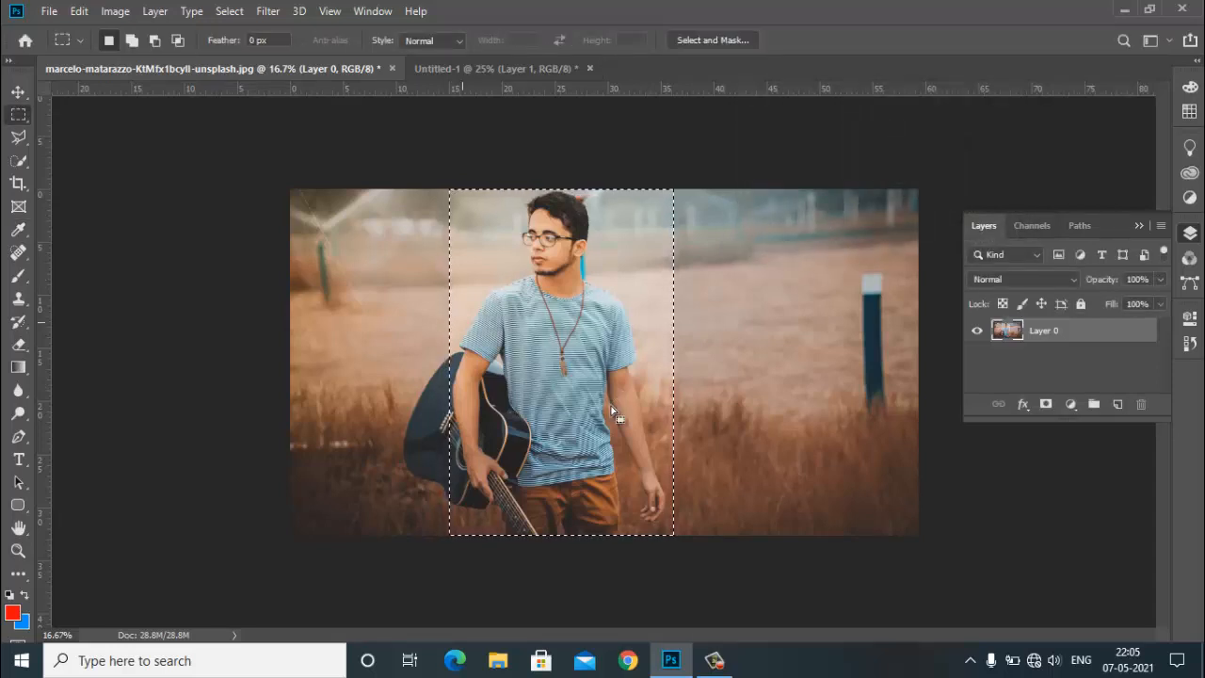
Step: Deselect to show the brightened strip, and undo back to the unadjusted photo without a selection
left_click(612, 409)
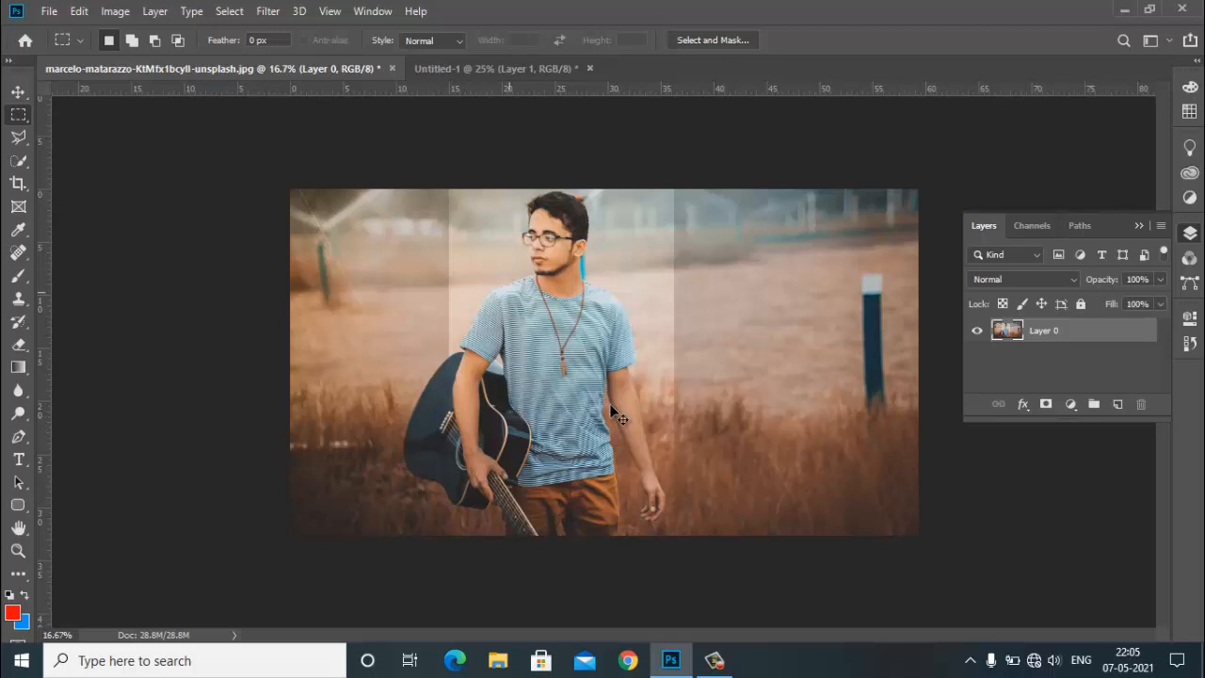
key("ctrl+z")
key("ctrl+z")
key("ctrl+z")
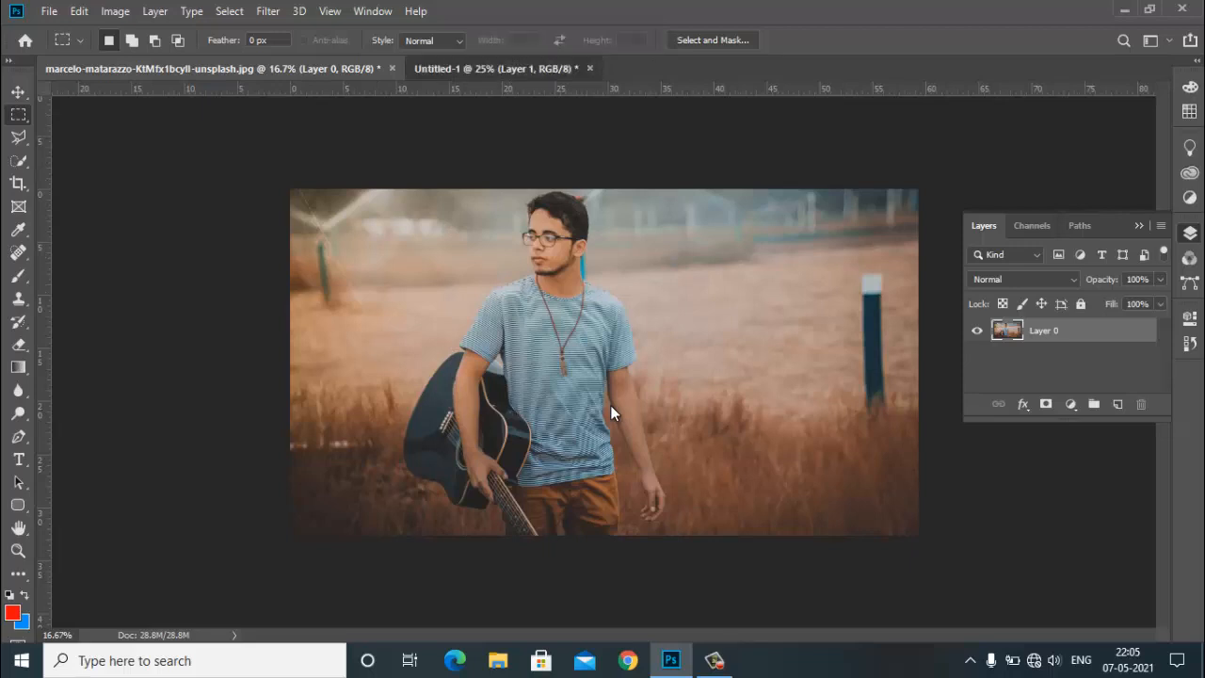
key("ctrl+Tab")
key("ctrl+Tab")
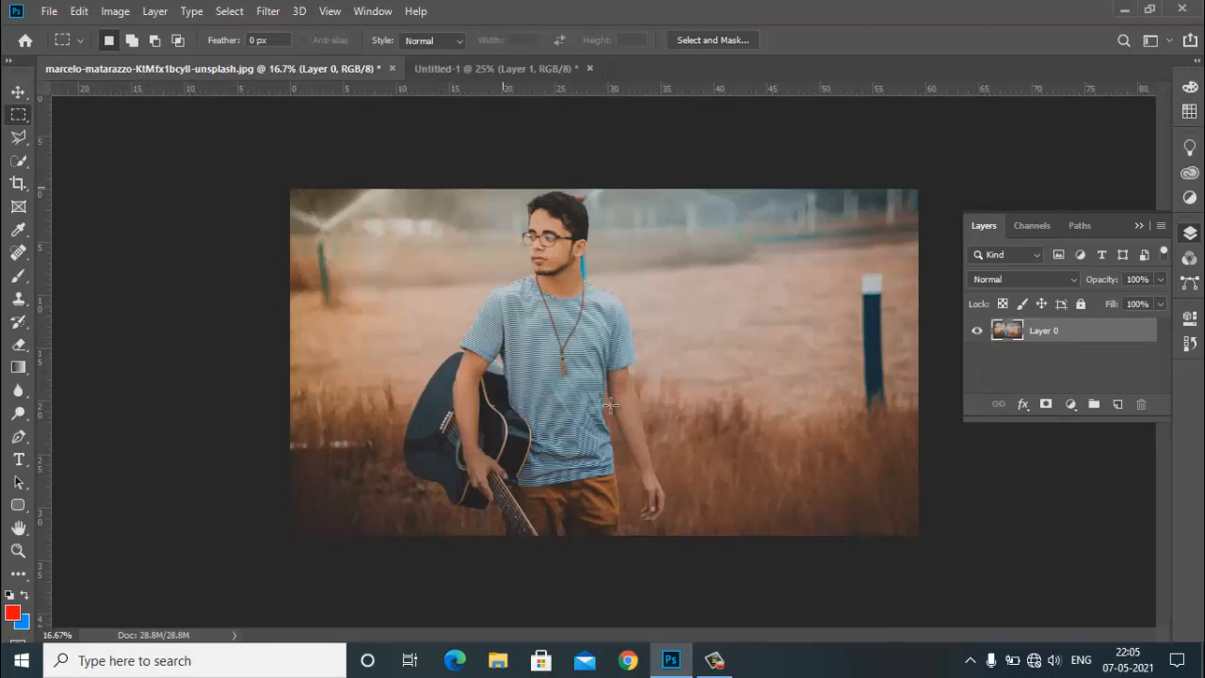
Step: Try replacing marquees around the man with a narrower one over the guitar, using New selection mode, and clear the selection
left_click_drag(427, 189, 644, 523)
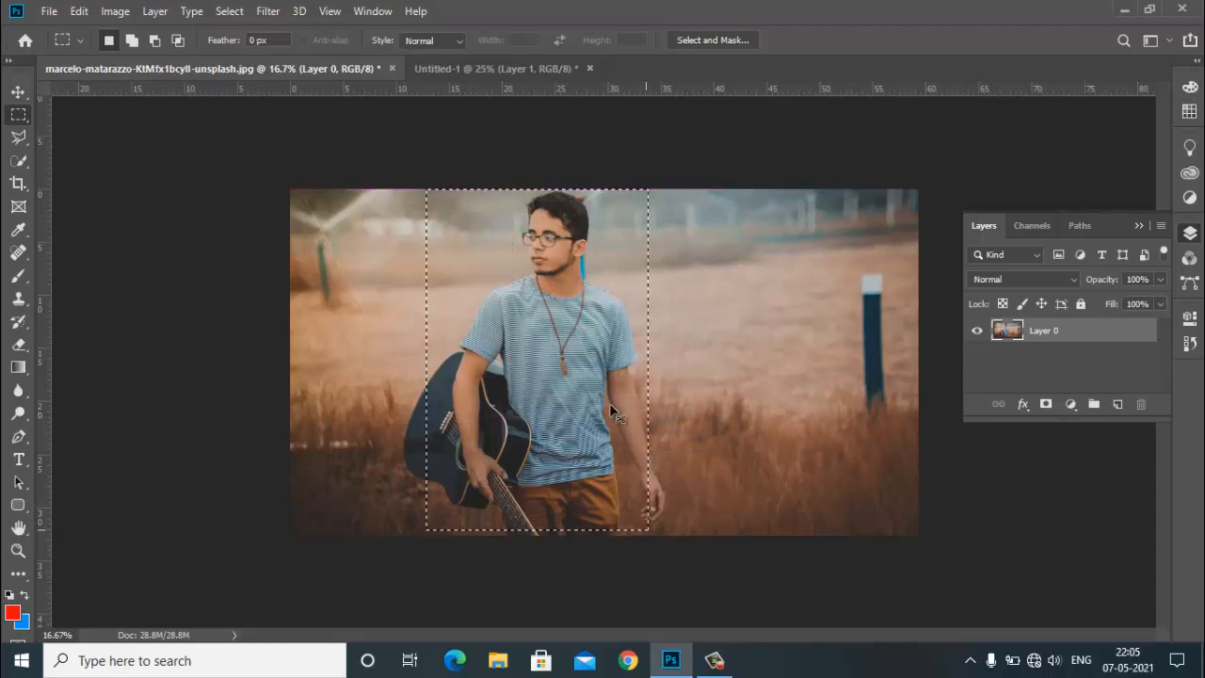
key("ctrl+d")
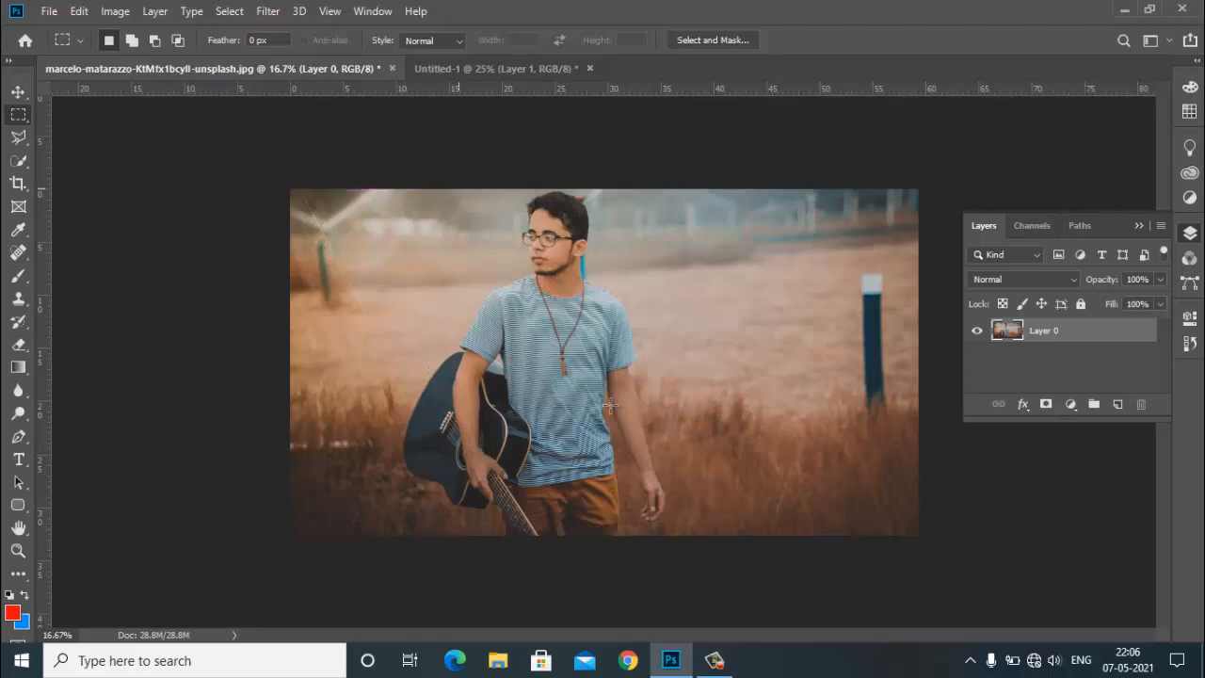
left_click_drag(458, 189, 669, 534)
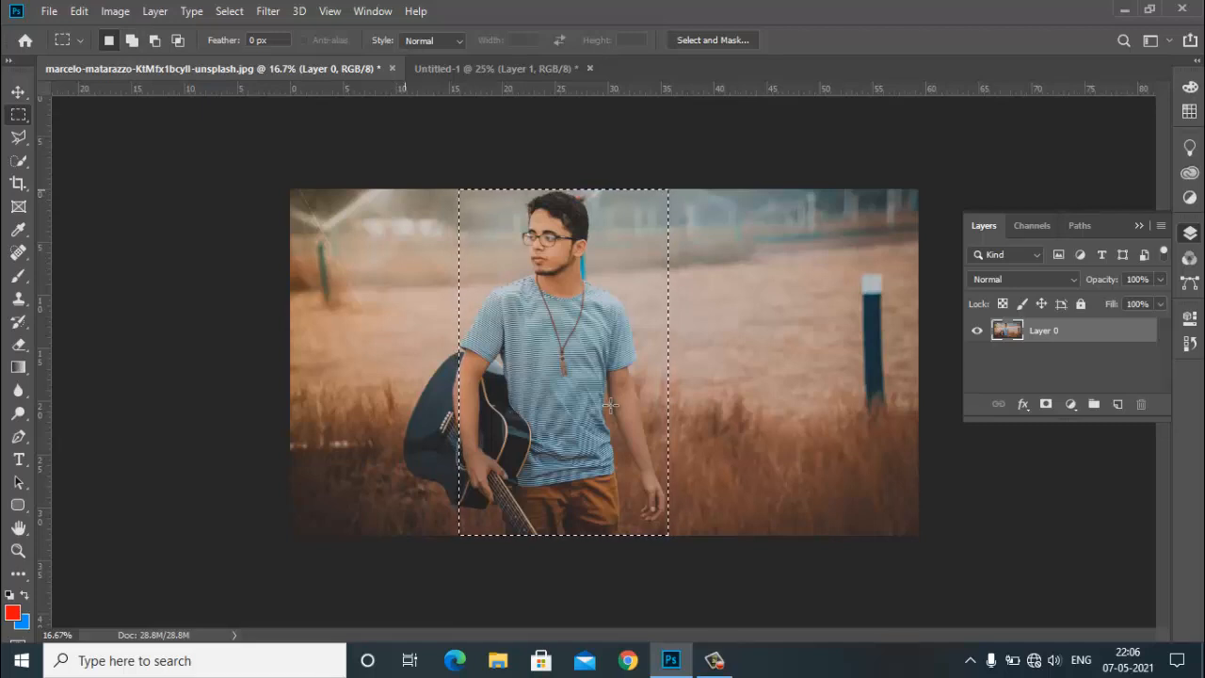
left_click_drag(397, 189, 500, 532)
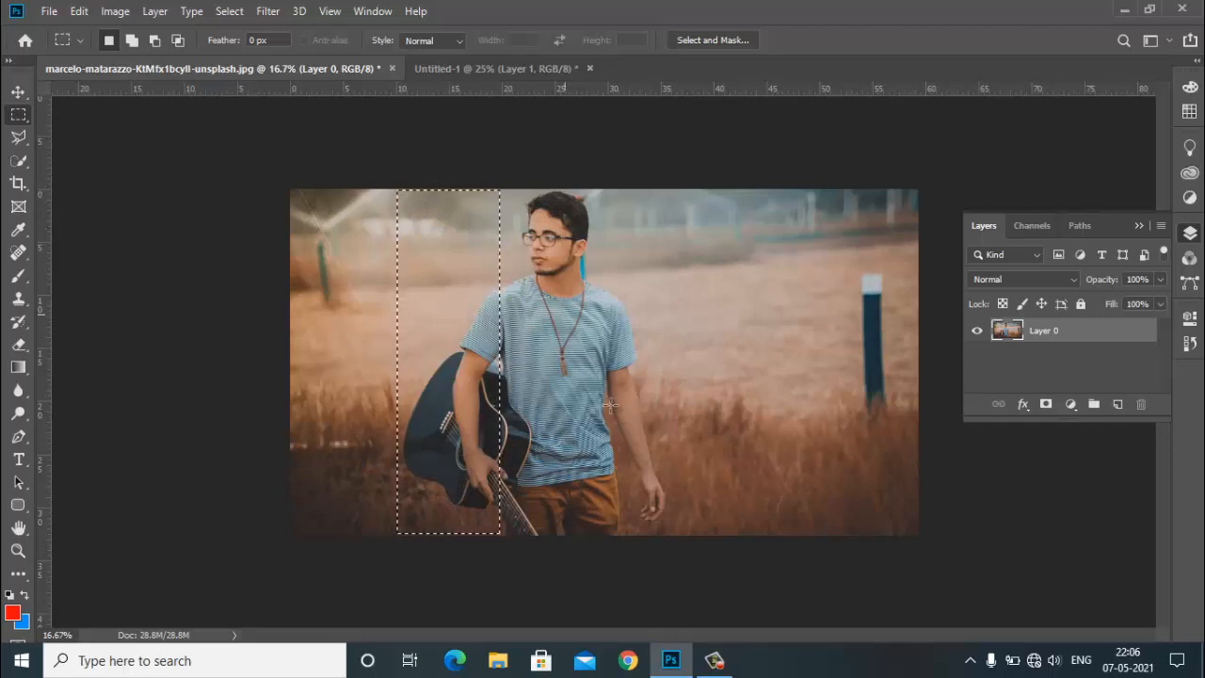
key("ctrl+d")
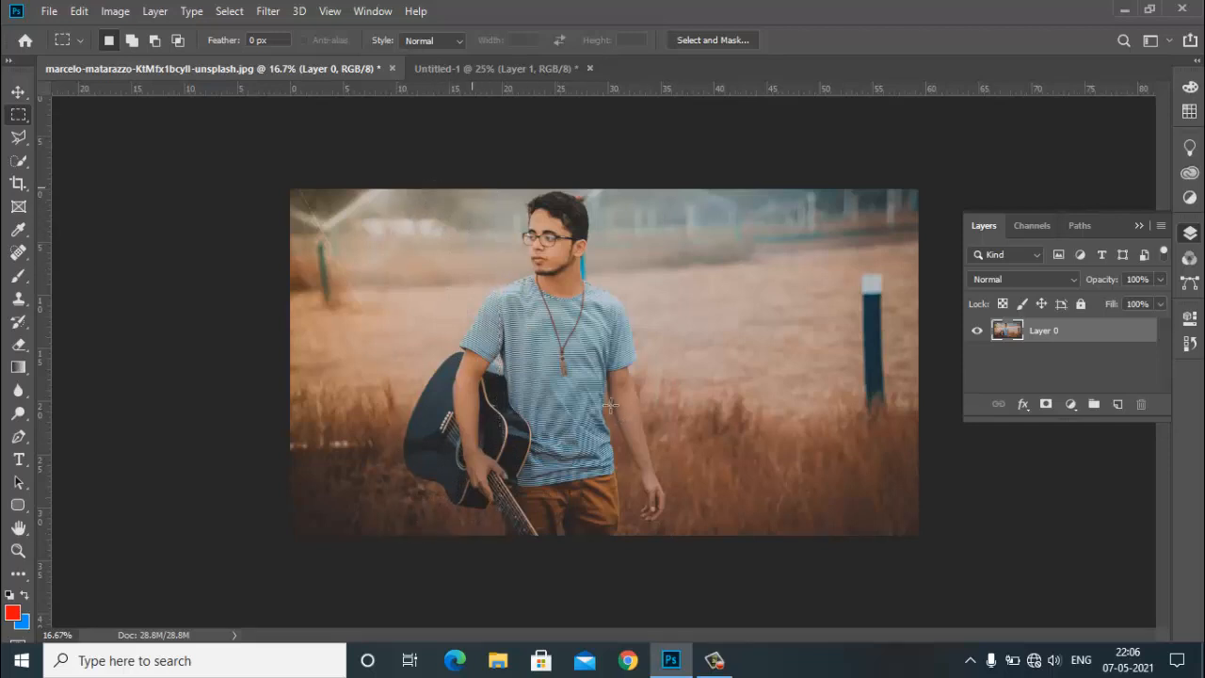
Step: Marquee the man over the full image height and extend the area past the guitar with Add to selection, spanning about 9.5 to 36 horizontally
left_click_drag(466, 190, 672, 534)
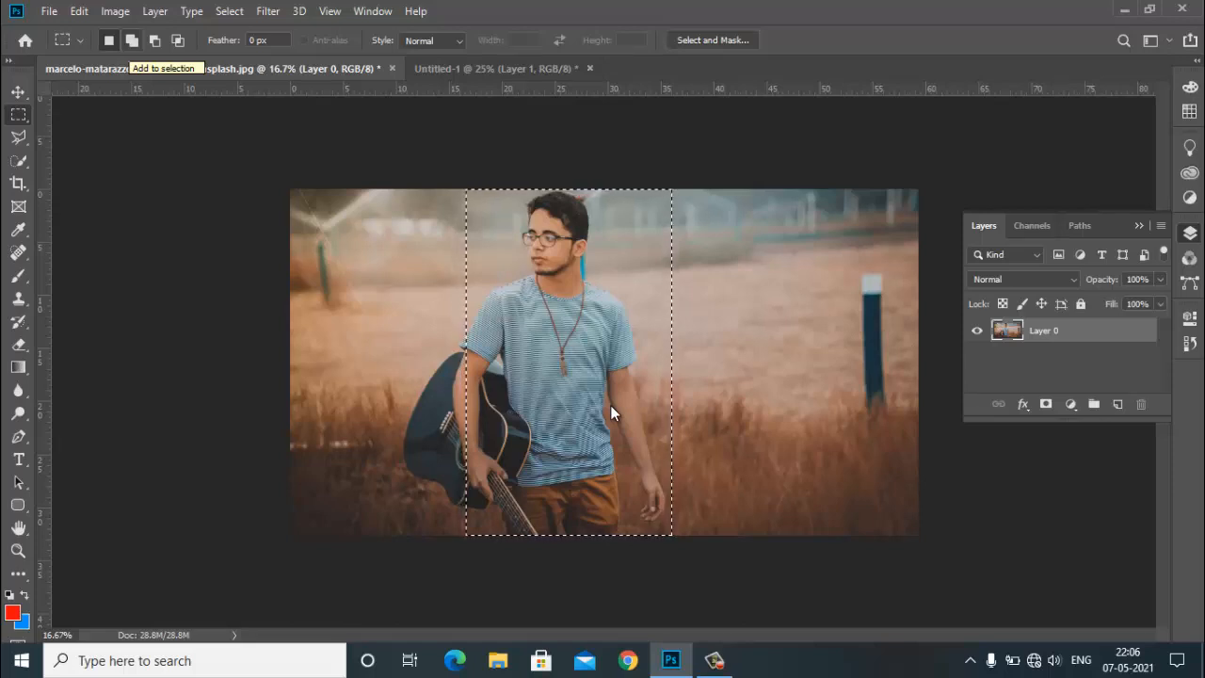
key("shift")
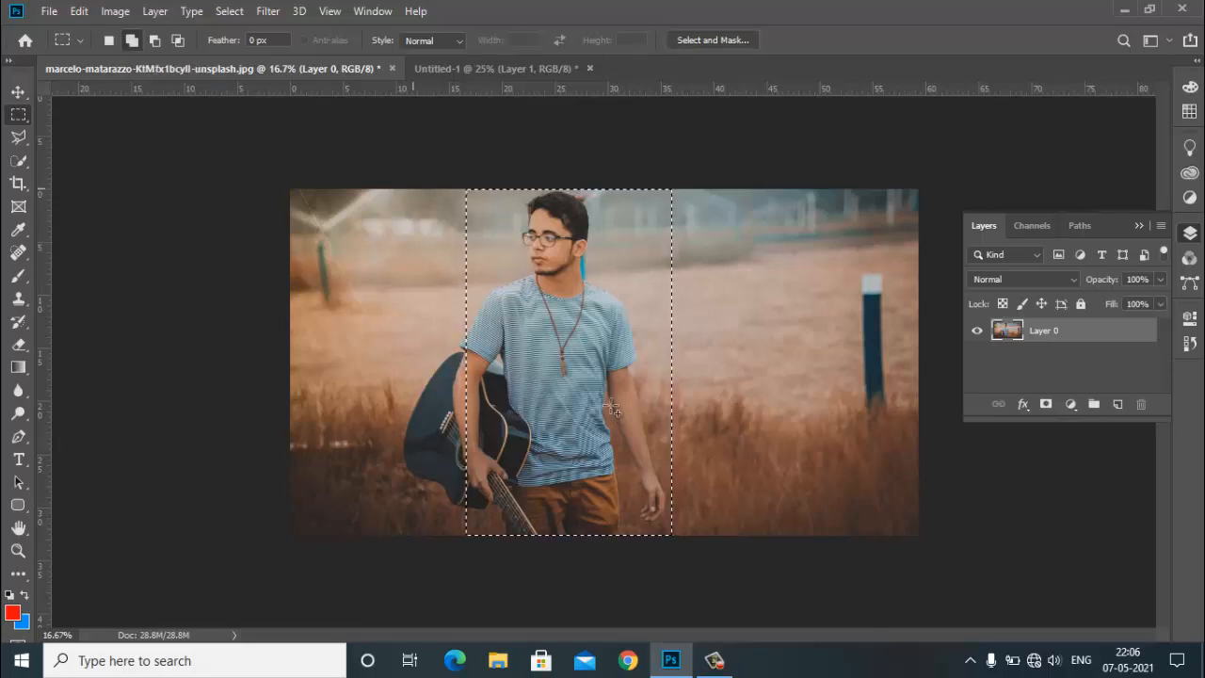
left_click_drag(413, 189, 436, 250)
left_click_drag(461, 440, 481, 533)
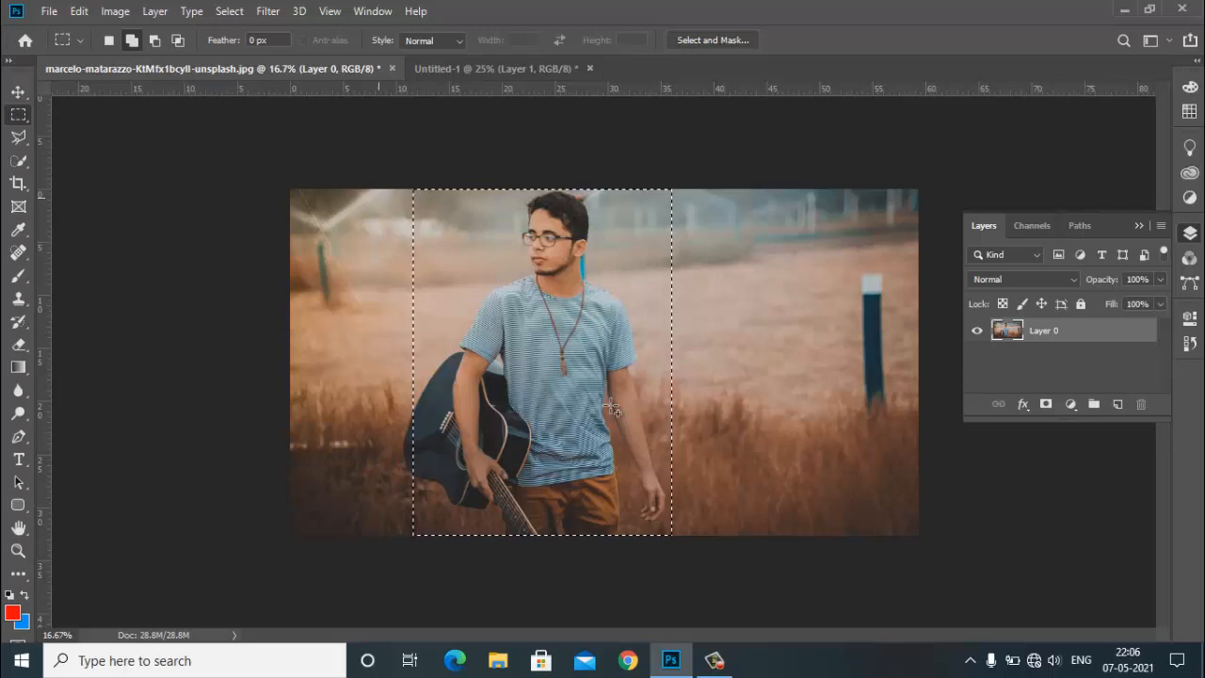
left_click_drag(393, 189, 449, 532)
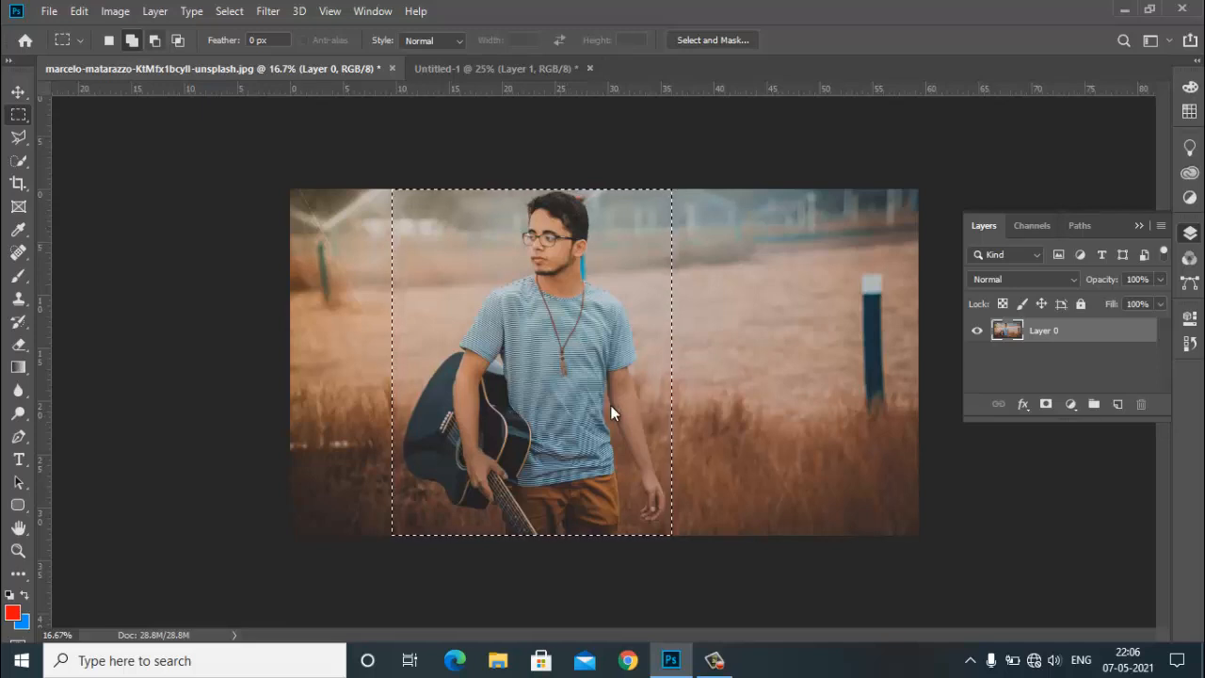
Step: Use Subtract from selection to cut away the background above the guitar and on both sides of the man's head
left_click(154, 41)
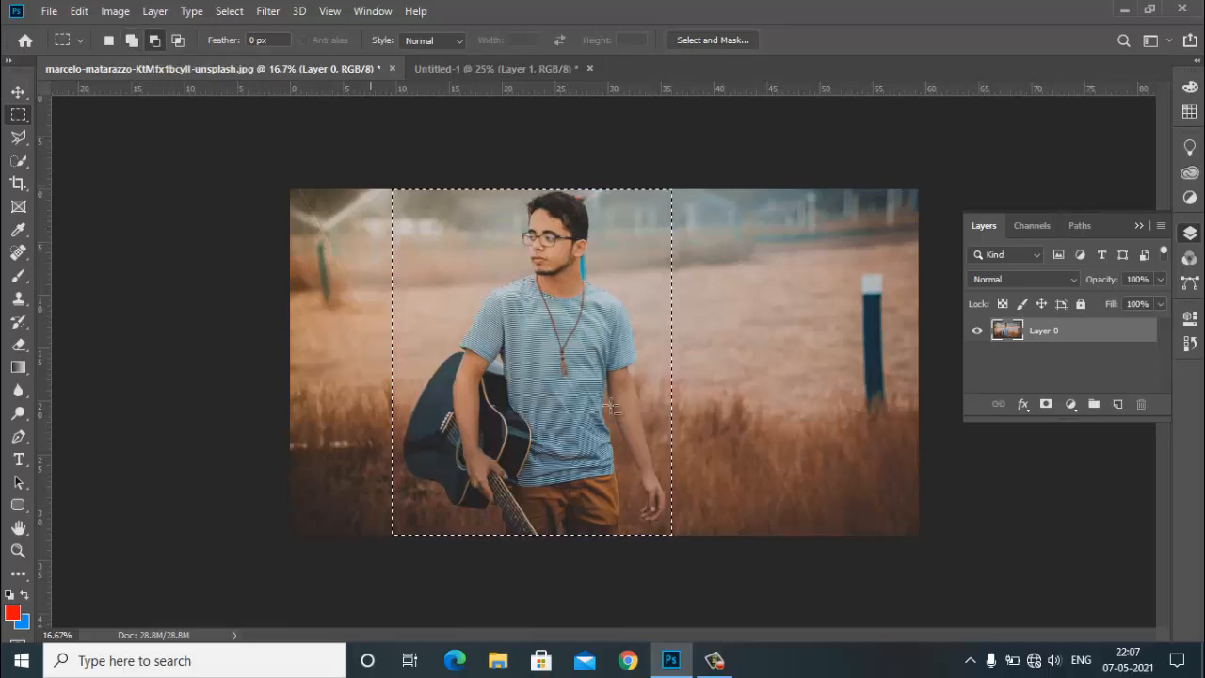
left_click_drag(369, 189, 393, 219)
left_click_drag(439, 279, 472, 296)
left_click_drag(404, 189, 444, 268)
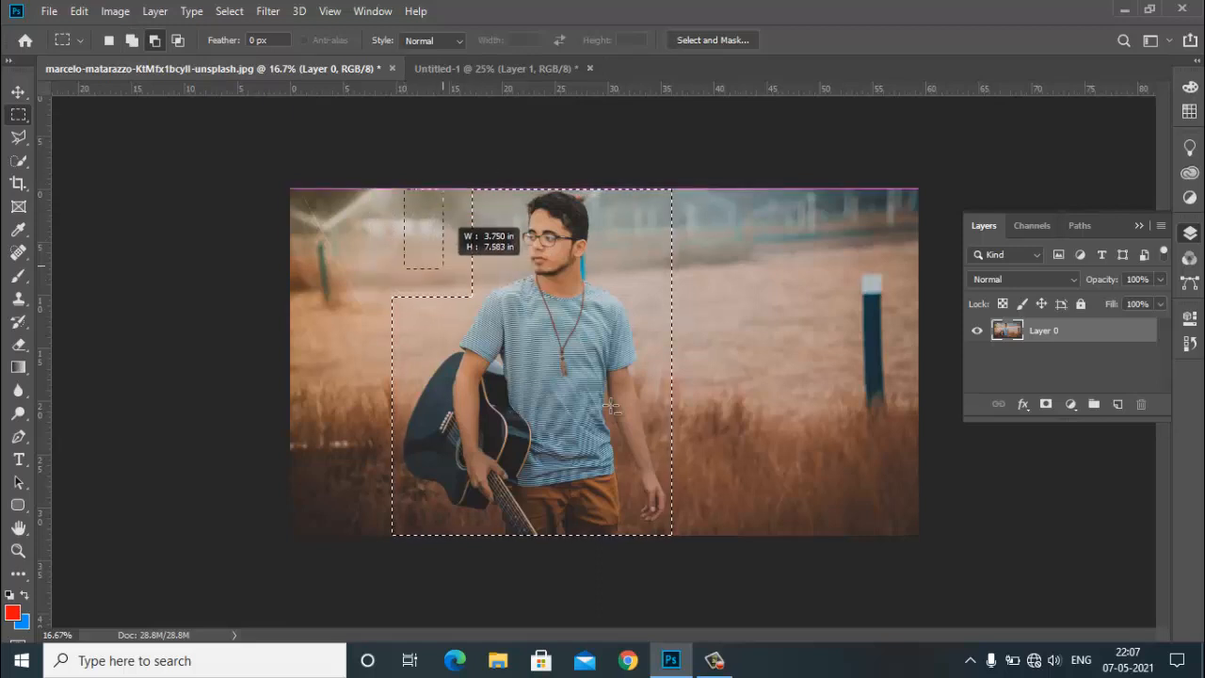
left_click_drag(466, 317, 468, 320)
left_click_drag(330, 189, 429, 343)
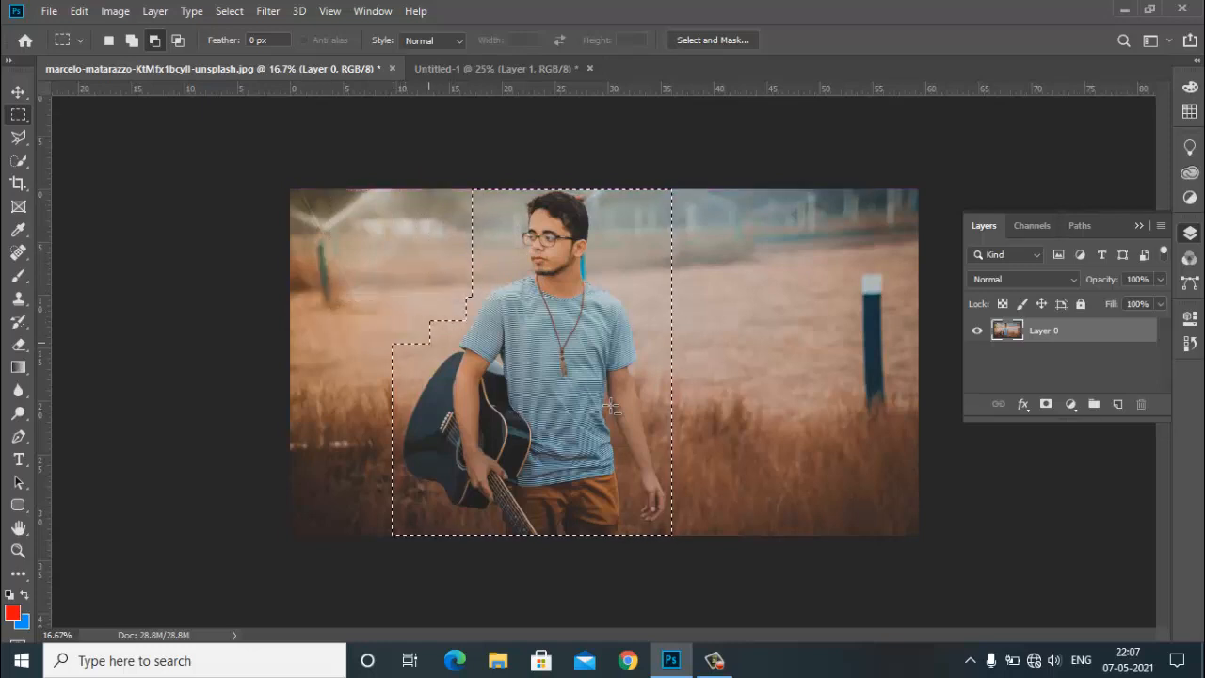
left_click_drag(360, 189, 455, 341)
left_click_drag(613, 189, 672, 280)
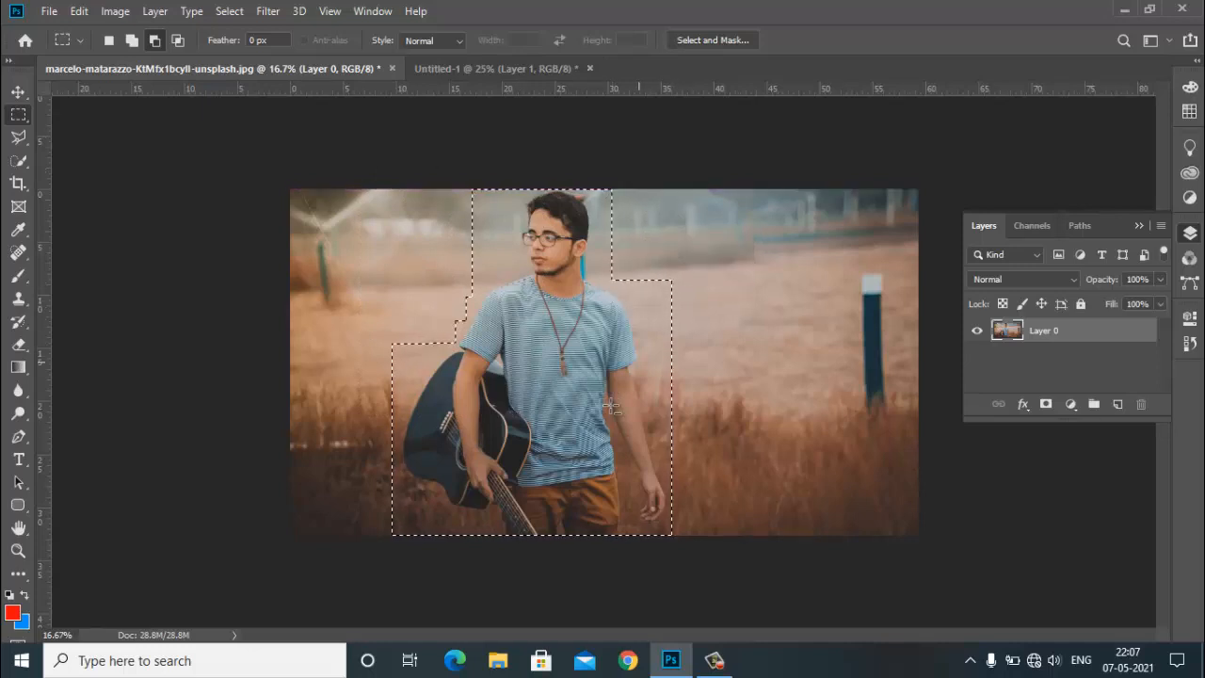
Step: Subtract both sides to leave a full-height strip from about 17 to 30, and add an upper rectangle reaching about 41 on the horizontal ruler
left_click_drag(607, 190, 693, 533)
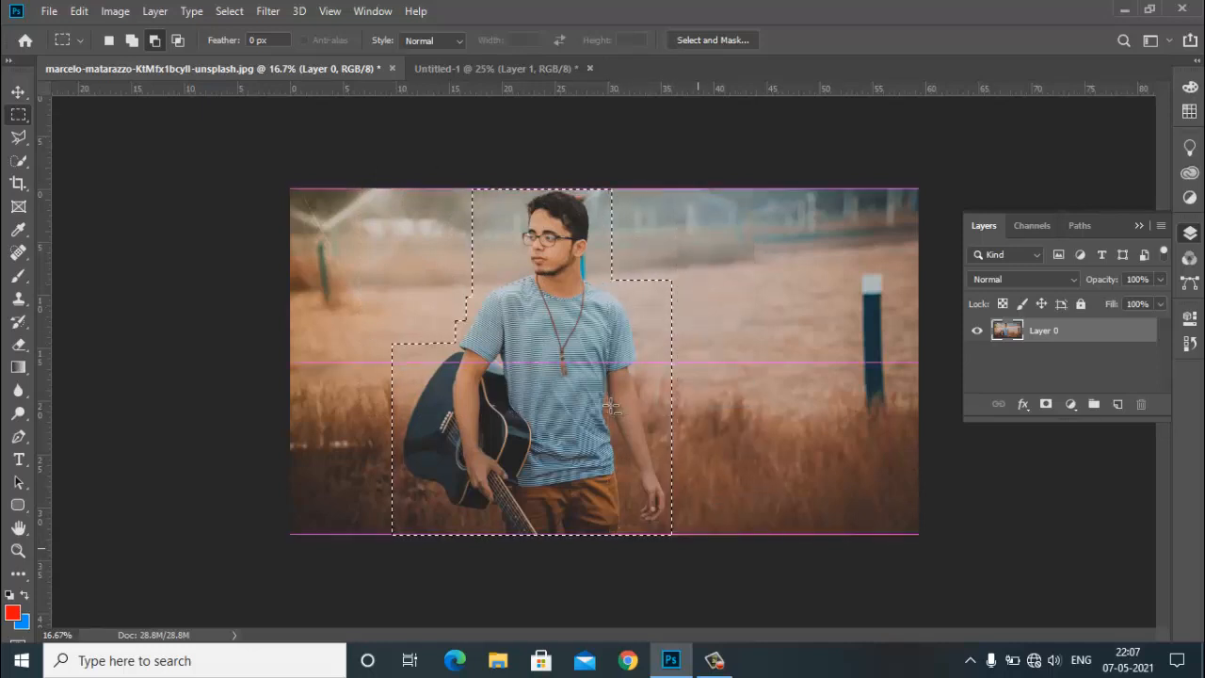
left_click_drag(365, 189, 475, 534)
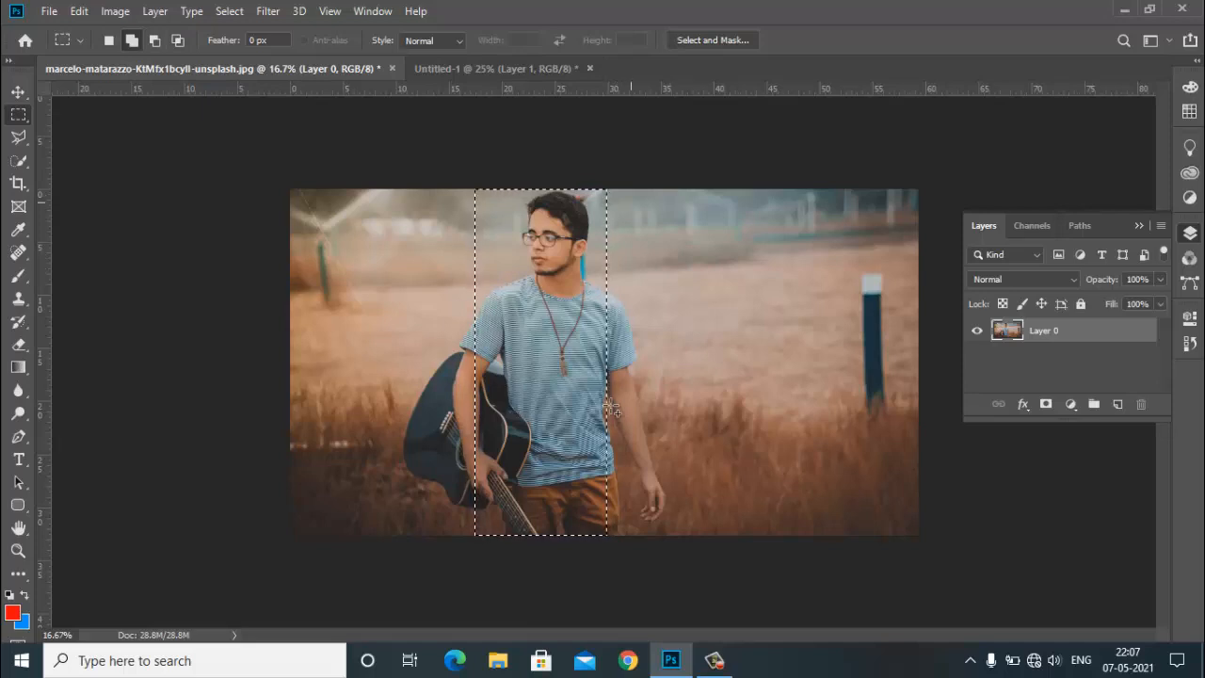
left_click_drag(606, 191, 725, 346)
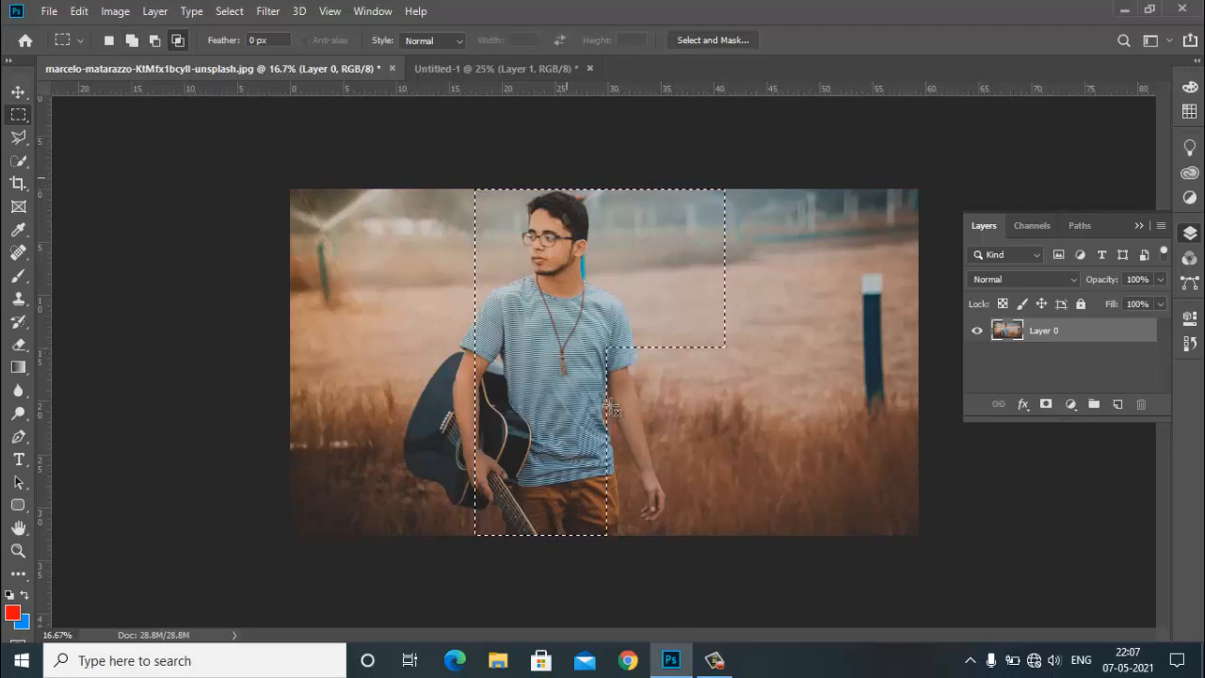
Step: Try Intersect with selection on the strip's upper side area and on the man's head and chest, restoring the combined selection after each
left_click_drag(612, 411, 611, 410)
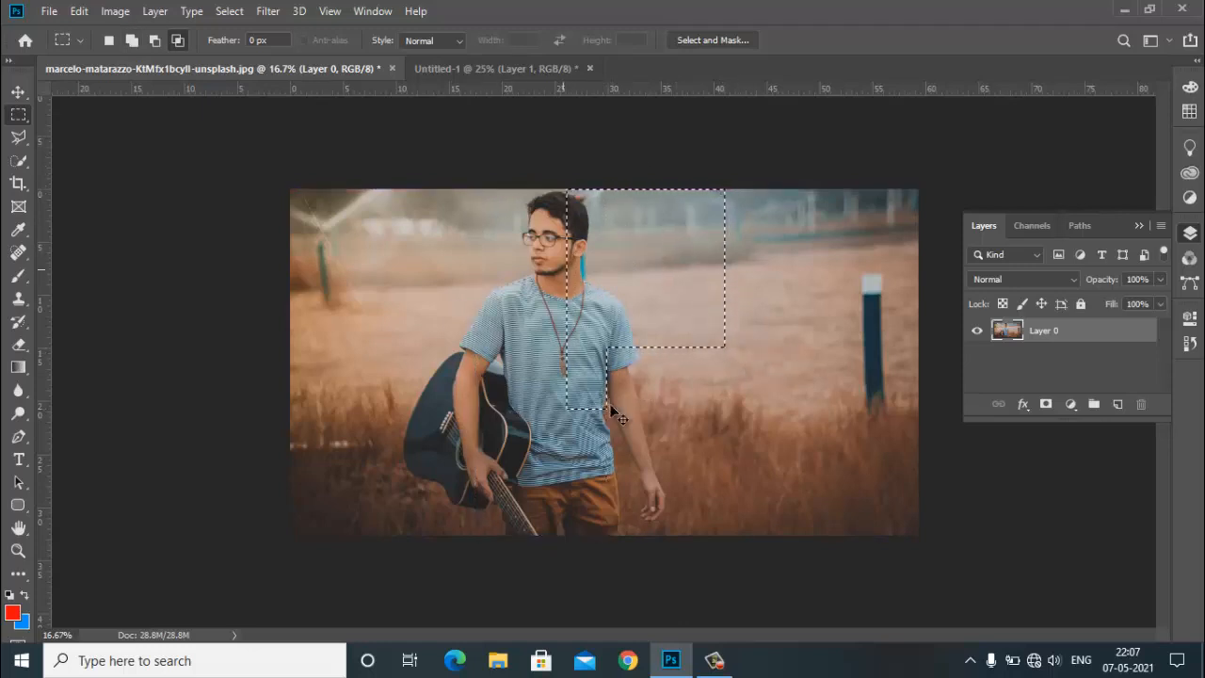
key("ctrl+d")
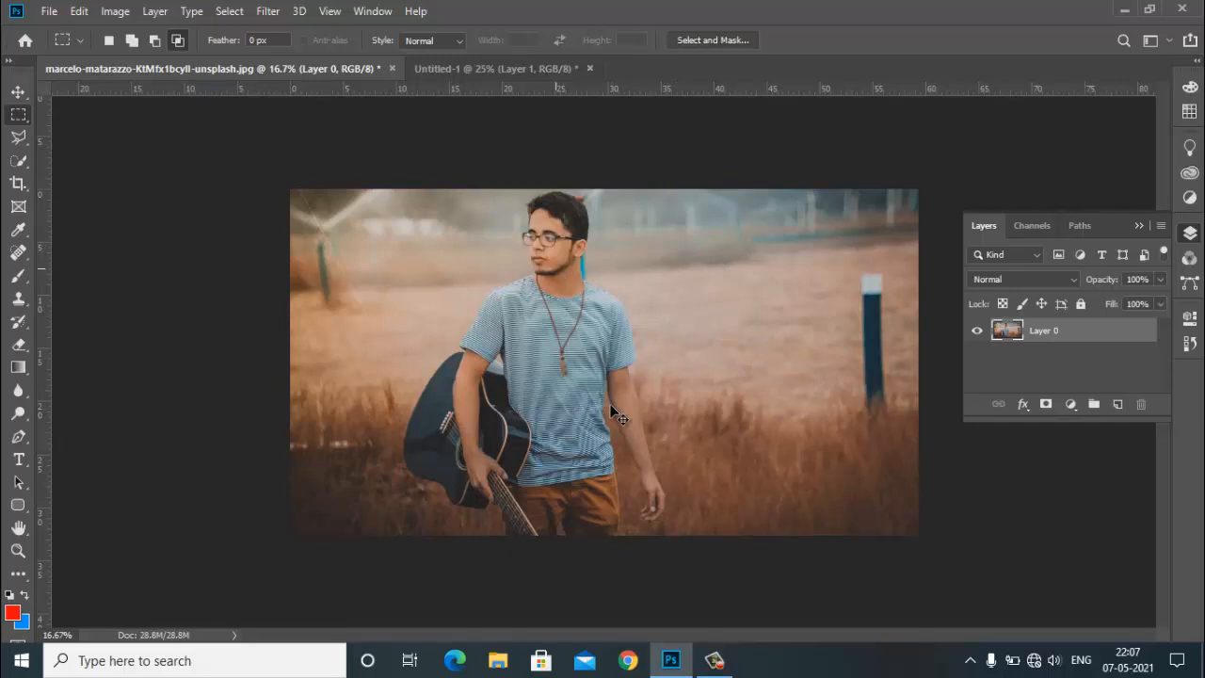
key("ctrl+shift+d")
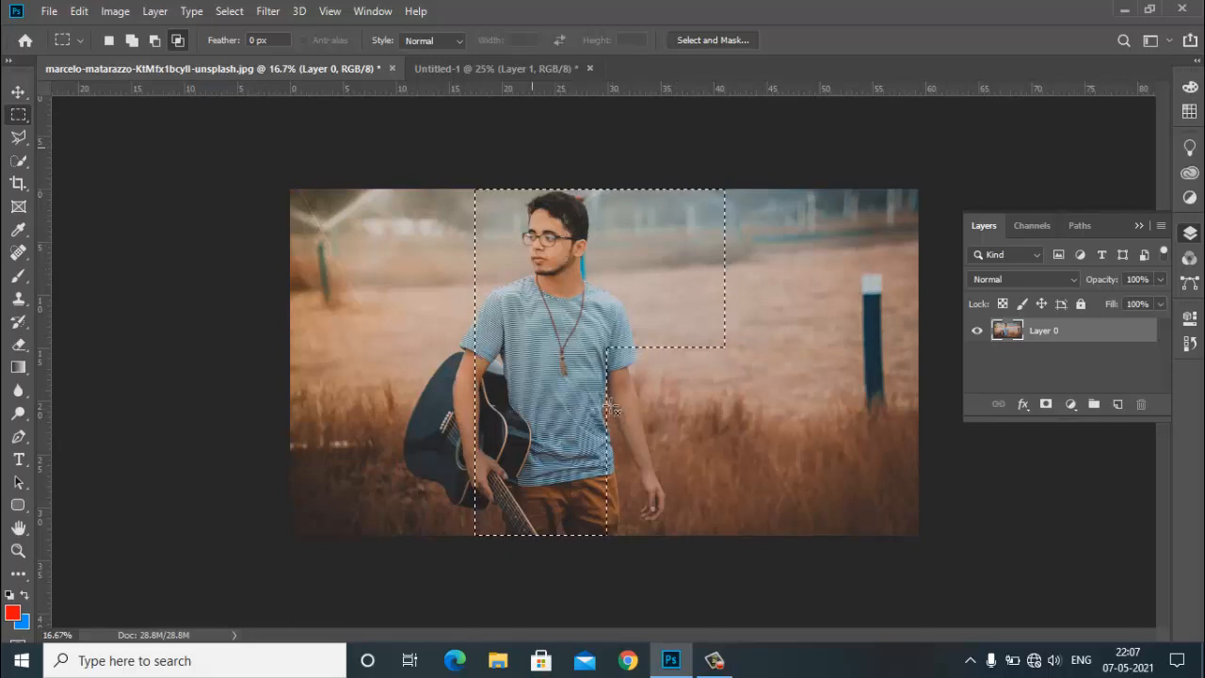
left_click_drag(531, 189, 592, 344)
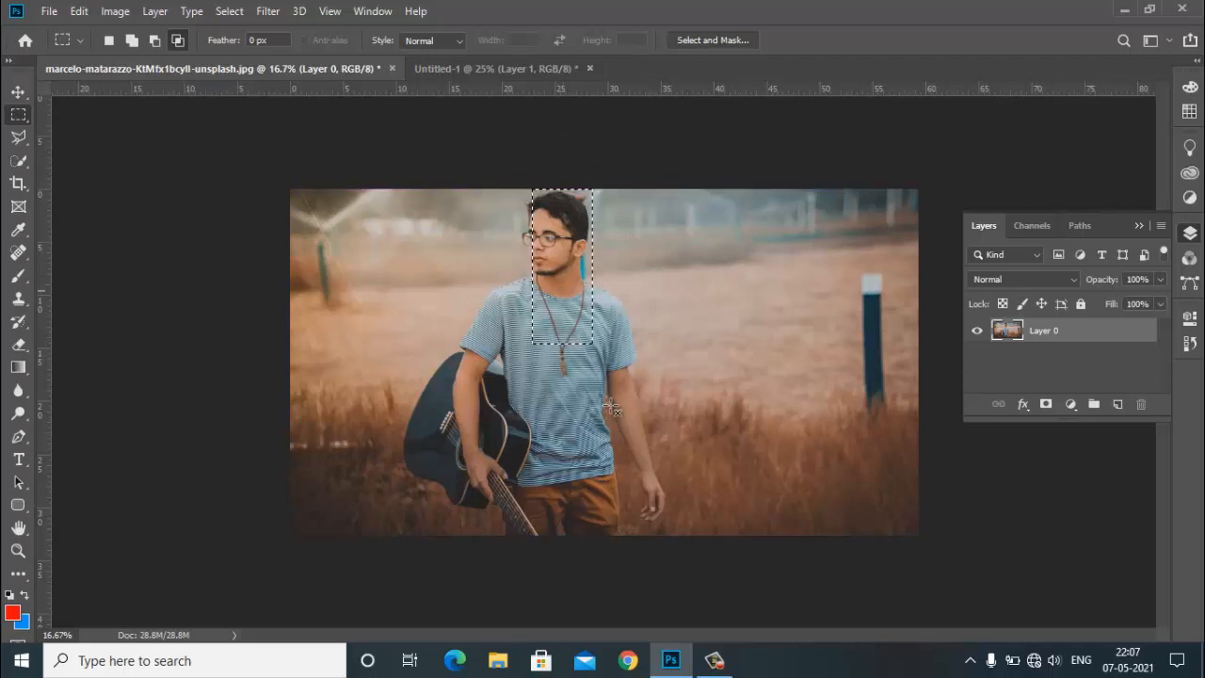
key("ctrl+z")
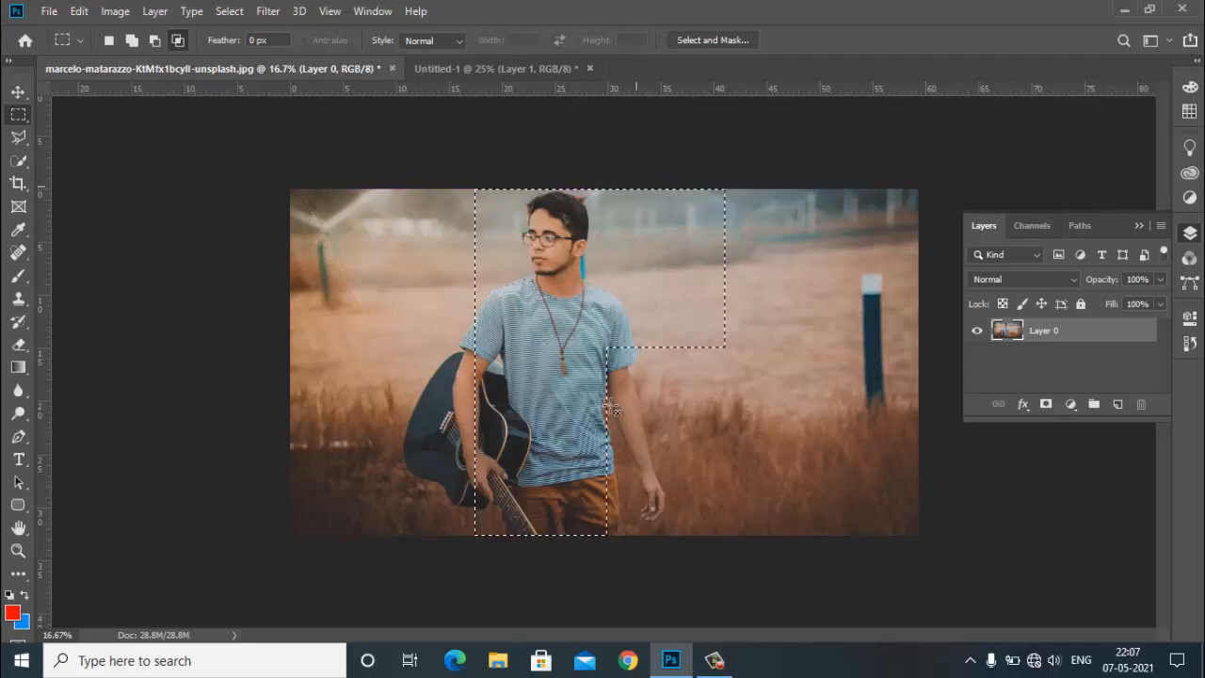
Step: Intersect the selection with a square of about 7 in beside the man's head, clear it, and switch to the Untitled-1 document
left_click_drag(600, 216, 675, 288)
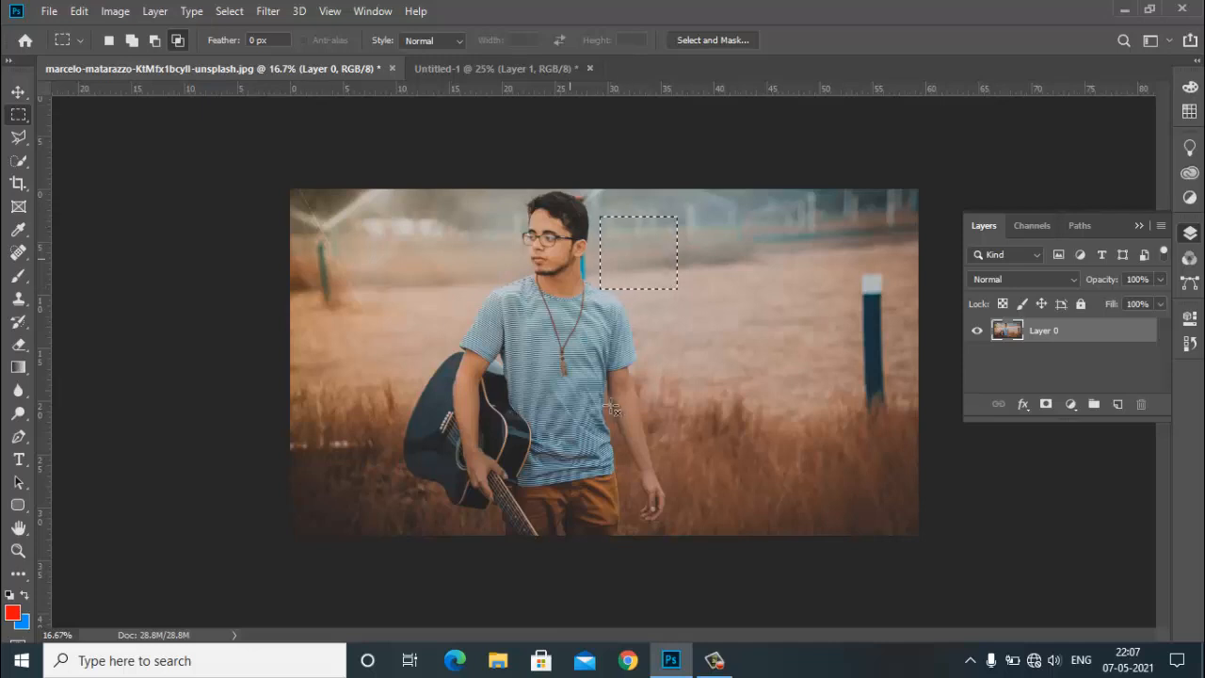
key("ctrl+d")
key("ctrl+Tab")
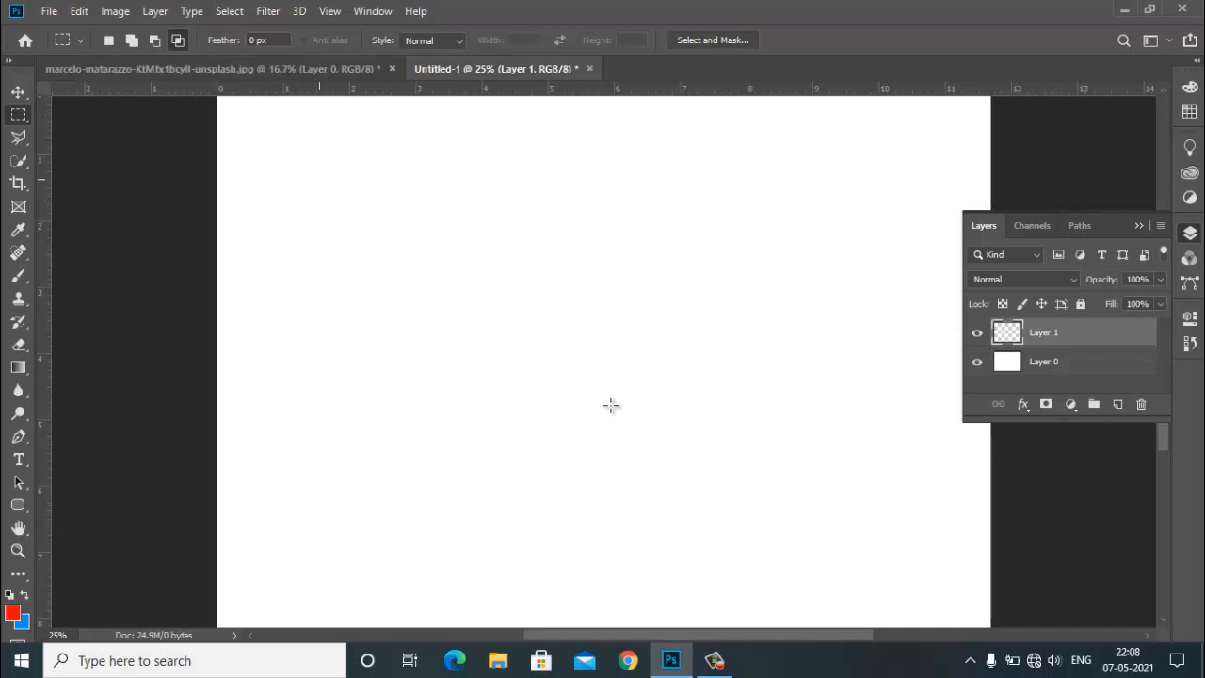
Step: Select a square of about 2.3 in and use Add to selection to extend its side with progressively narrower rectangles reaching about 8.4 in horizontally
left_click_drag(319, 164, 469, 317)
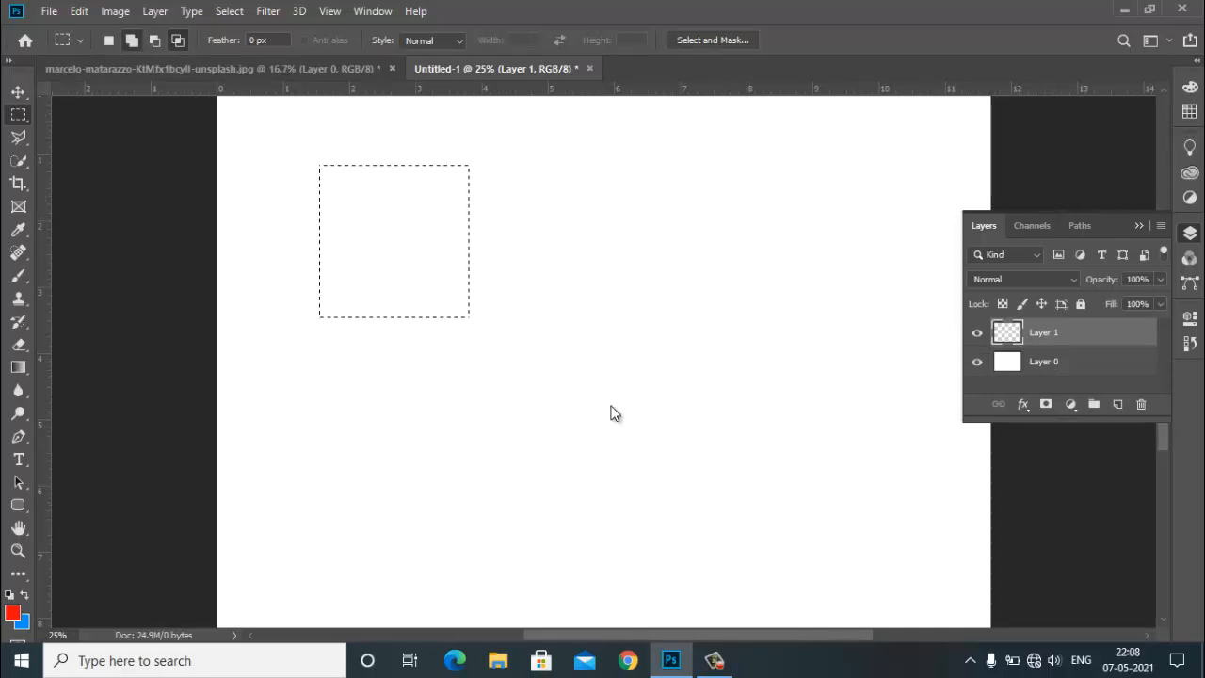
left_click_drag(454, 186, 522, 292)
left_click_drag(511, 201, 551, 251)
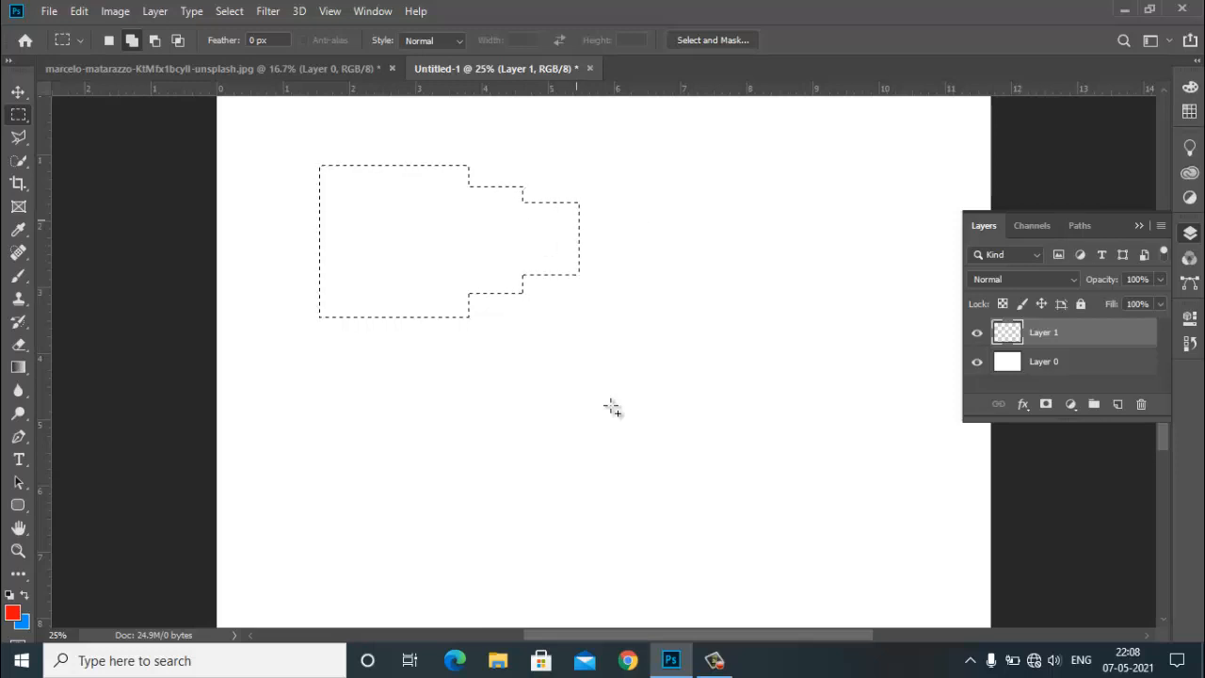
left_click_drag(585, 242, 773, 237)
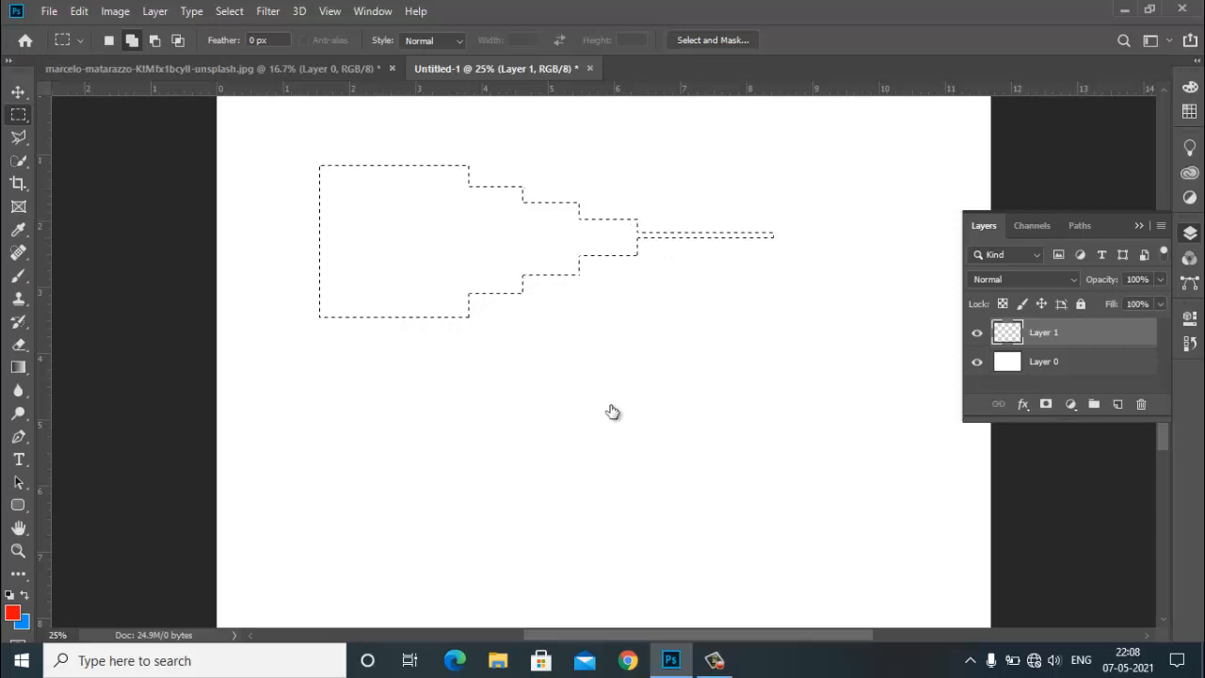
Step: Fill the stepped selection alternately with the red foreground and blue background colors, finish with blue, and deselect
key("alt+BackSpace")
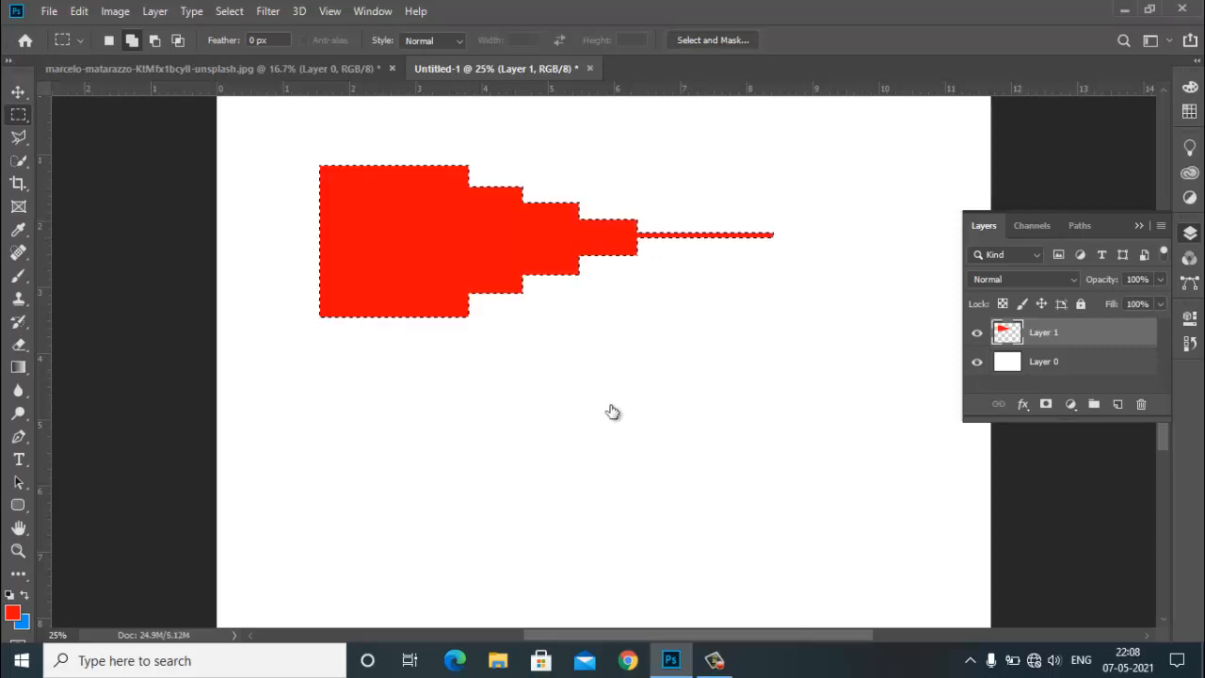
key("ctrl+BackSpace")
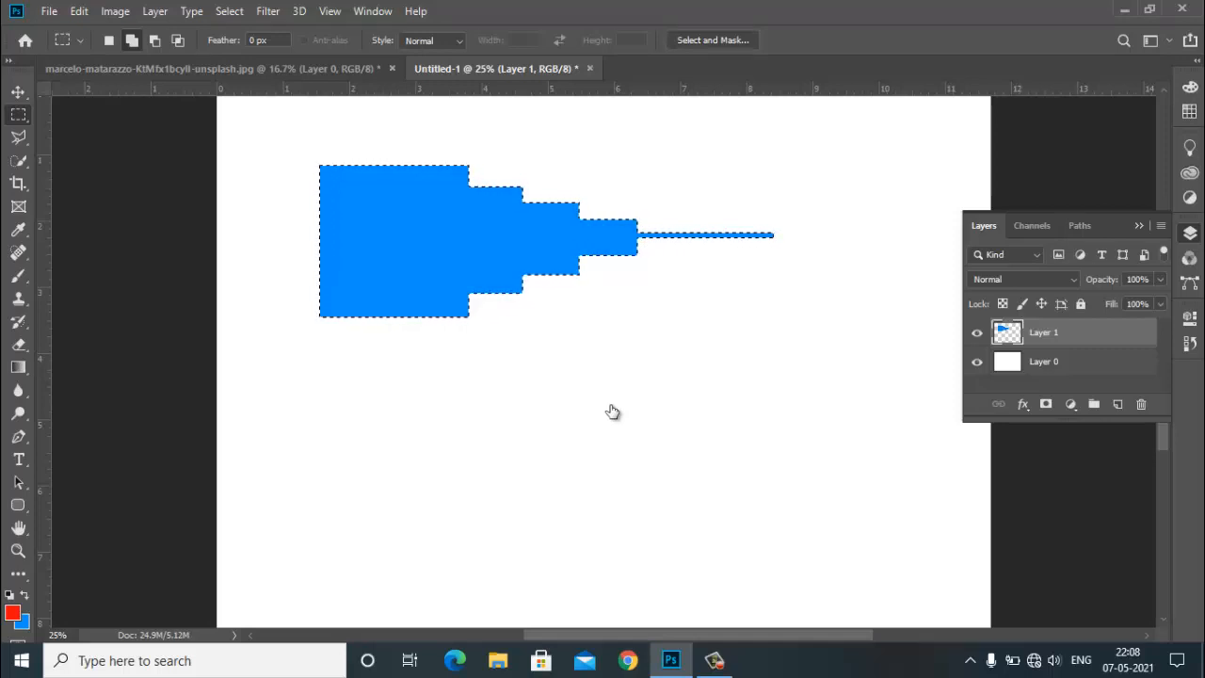
key("alt+BackSpace")
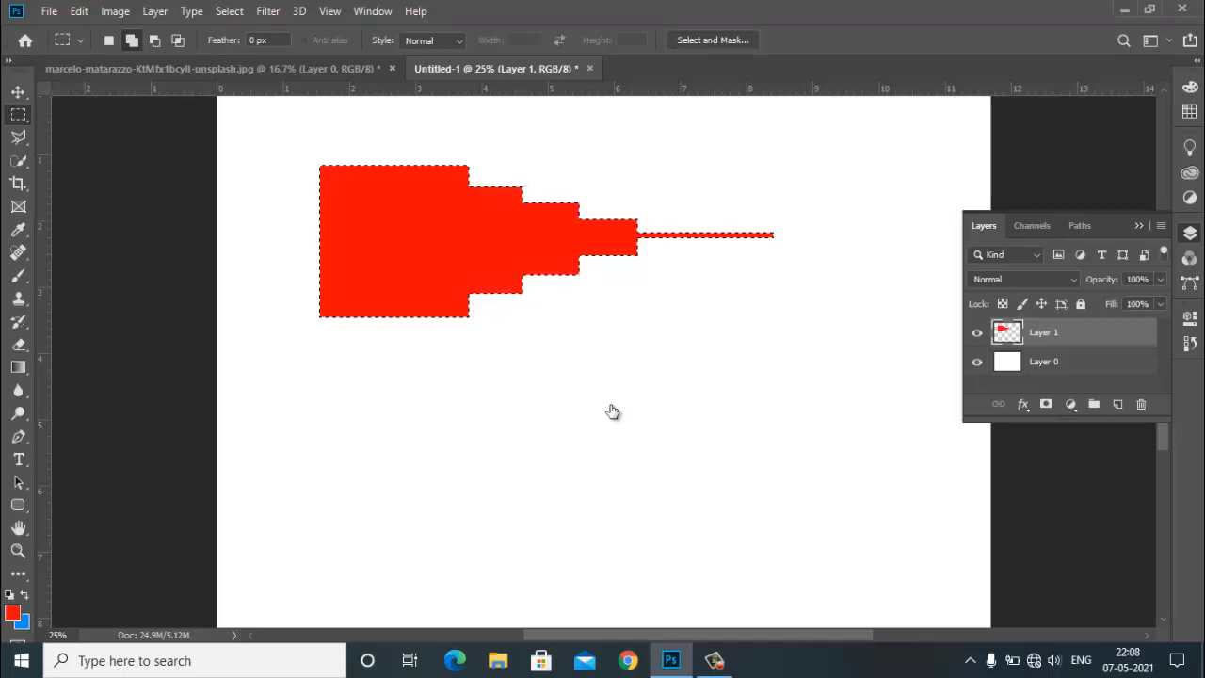
key("ctrl+BackSpace")
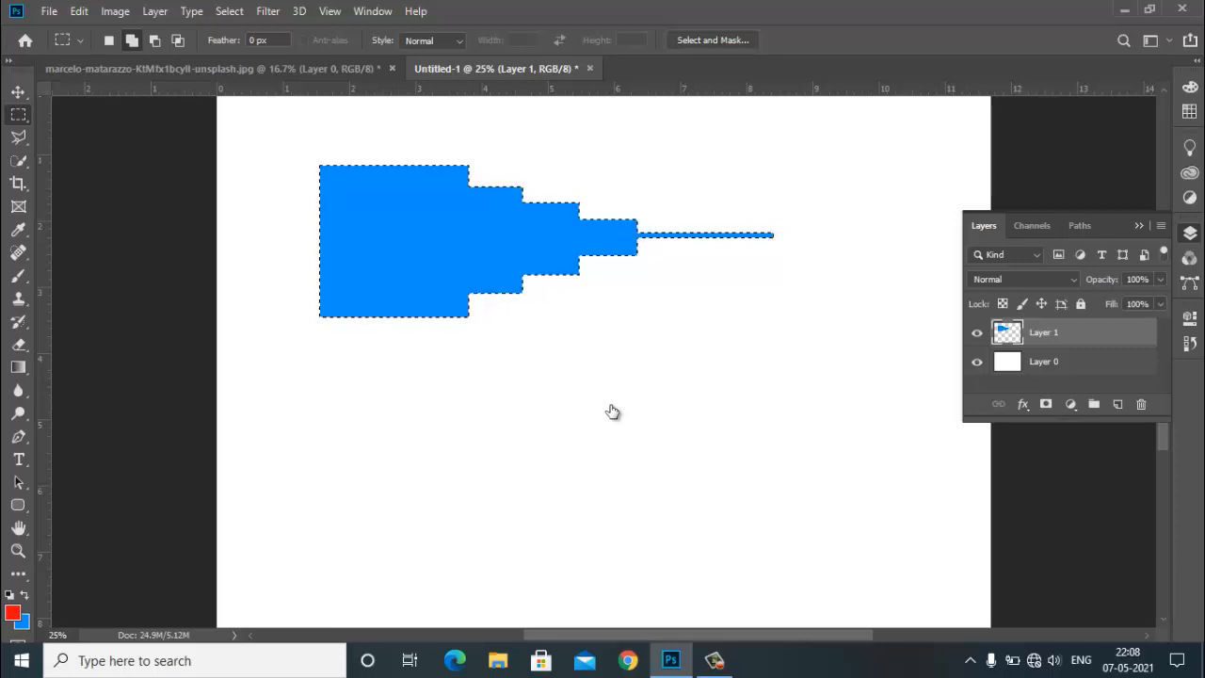
key("ctrl+d")
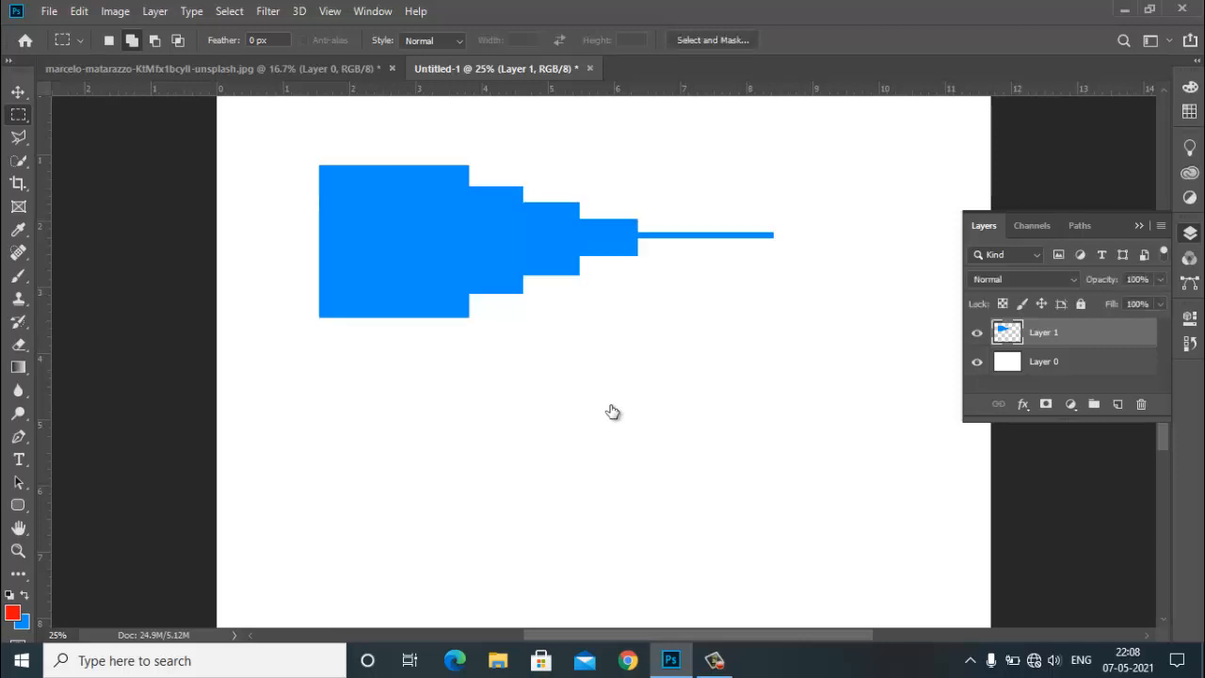
Step: Try moving the stepped blue shape toward the middle of the canvas and undo the move
key("v")
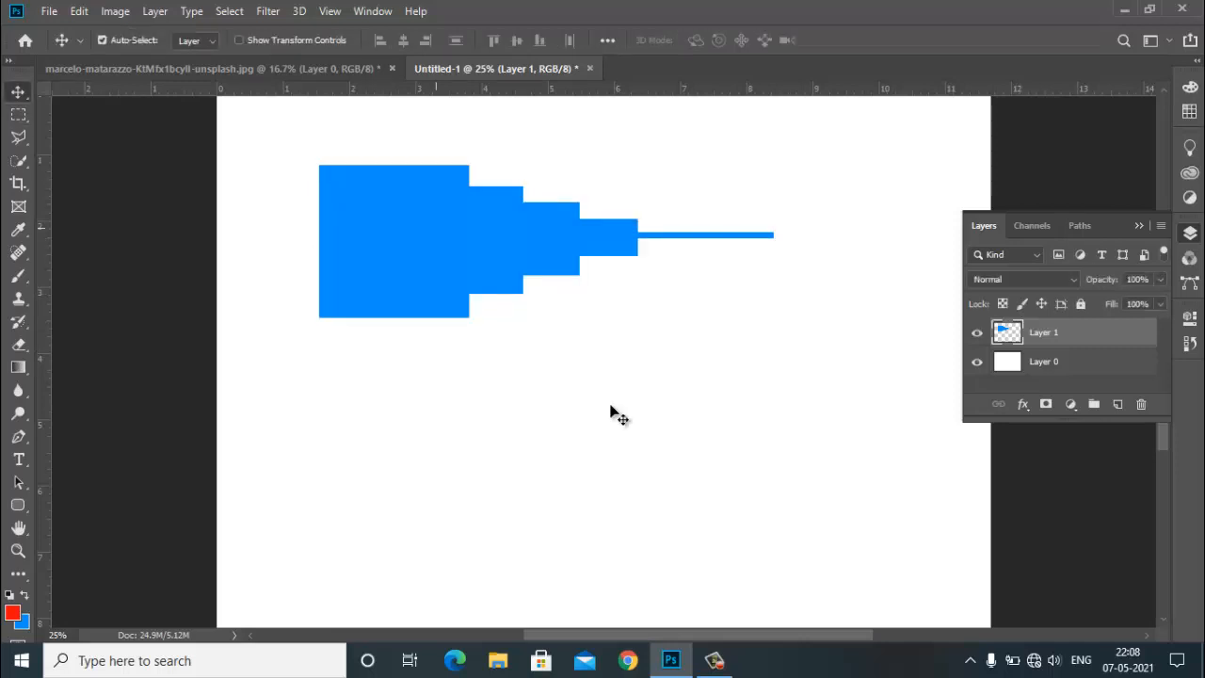
mouse_move(436, 227)
left_mouse_down()
mouse_move(478, 346)
mouse_move(632, 239)
mouse_move(485, 186)
mouse_move(399, 402)
mouse_move(546, 279)
left_mouse_up()
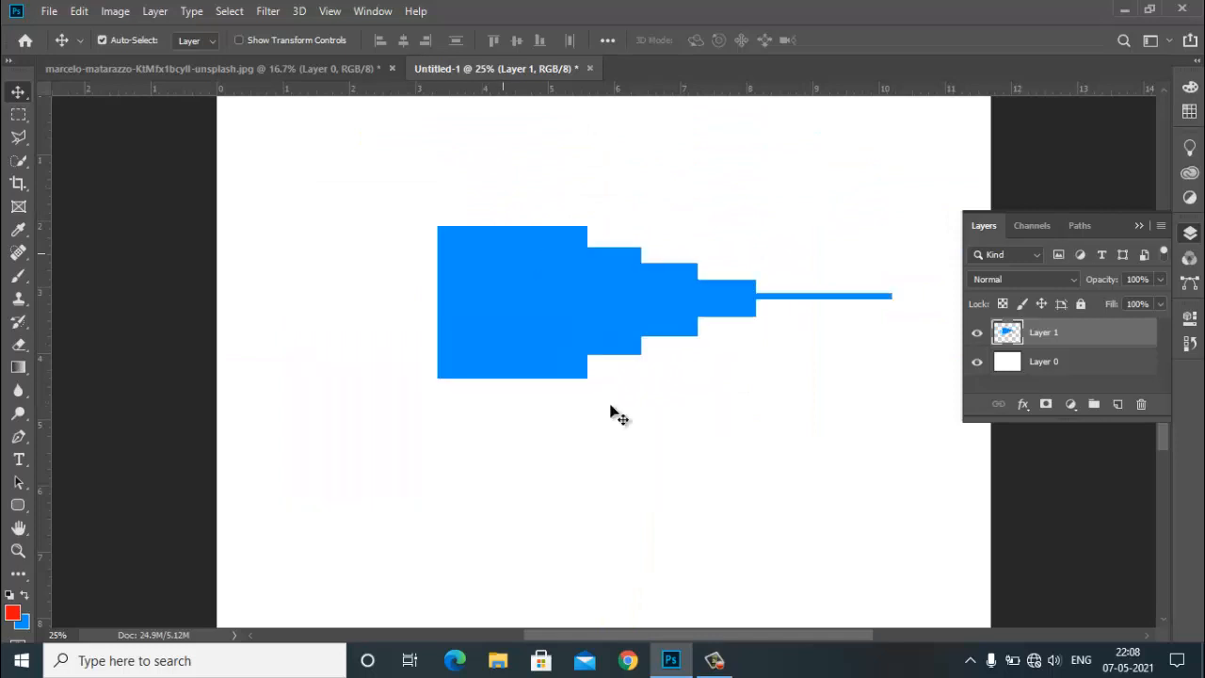
key("ctrl+z")
key("ctrl+z")
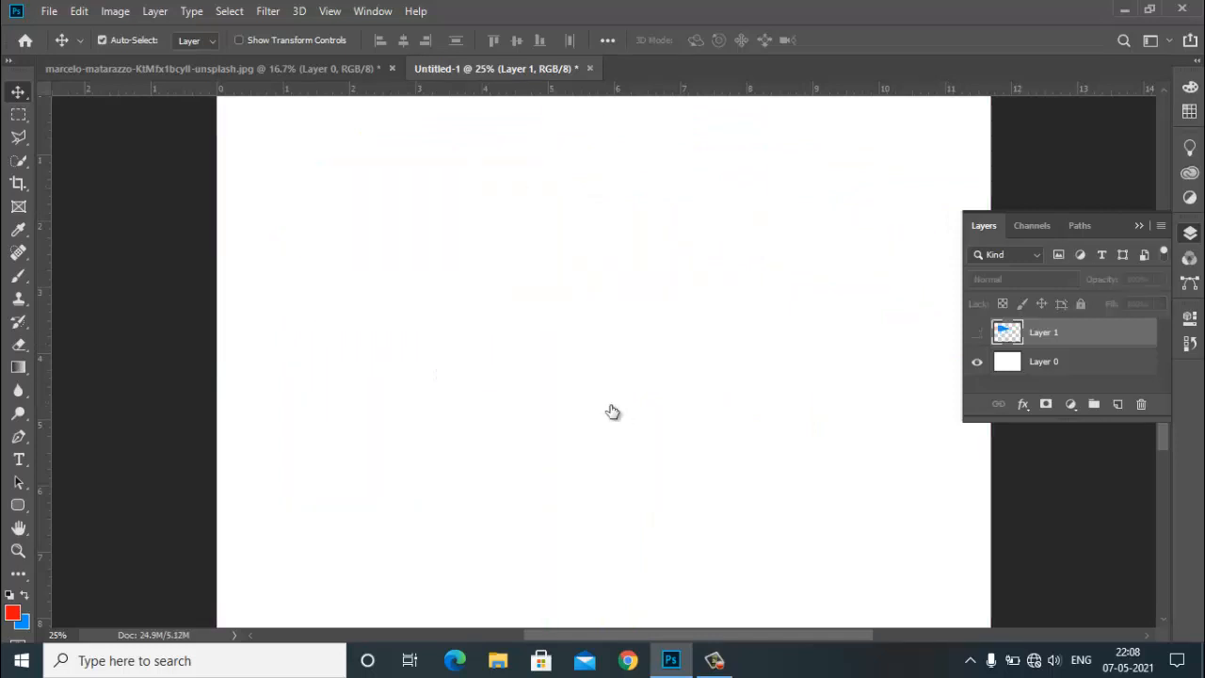
Step: Delete Layer 1 with the stepped shape and add a new empty layer
key("Delete")
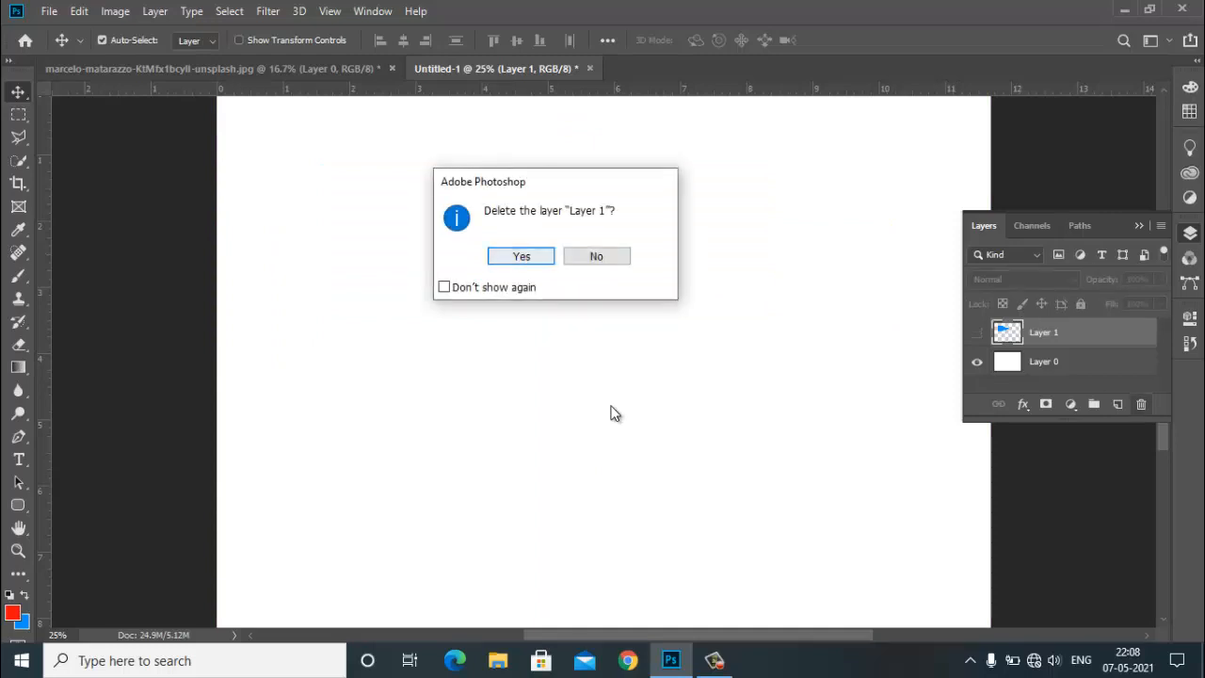
key("Return")
key("ctrl+shift+alt+n")
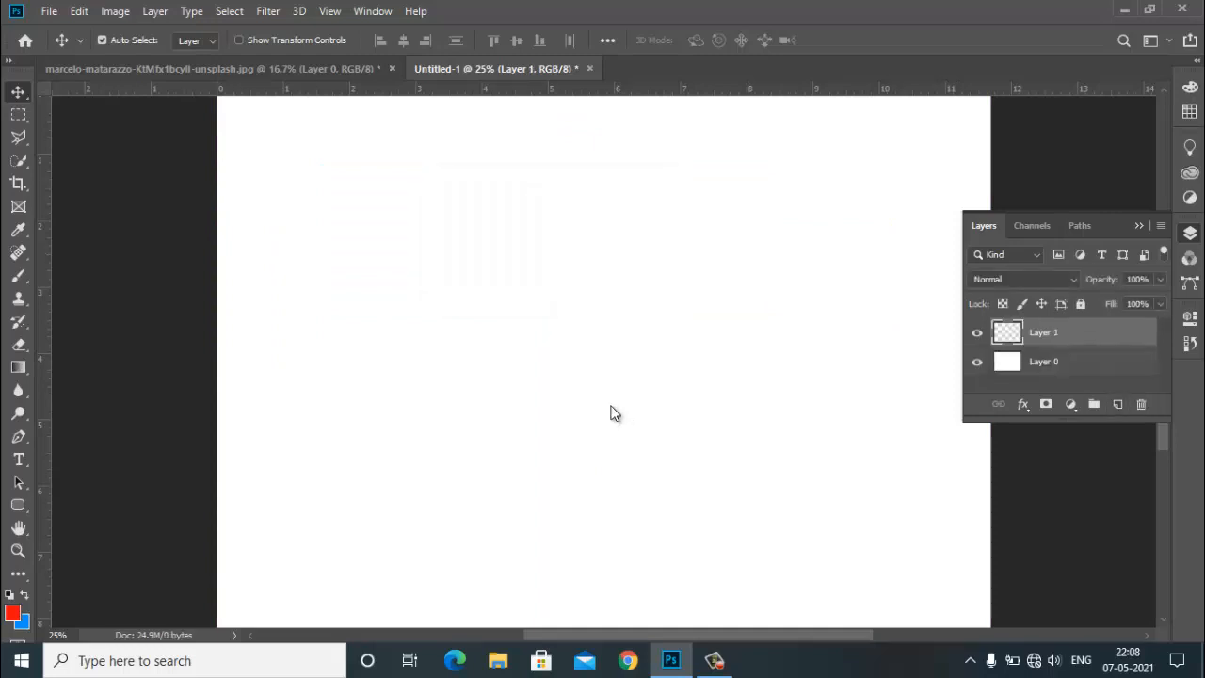
Step: Draw a rectangular selection about 3.3 in square, set the marquee's feather to 20 px, and fill the selection with red
key("m")
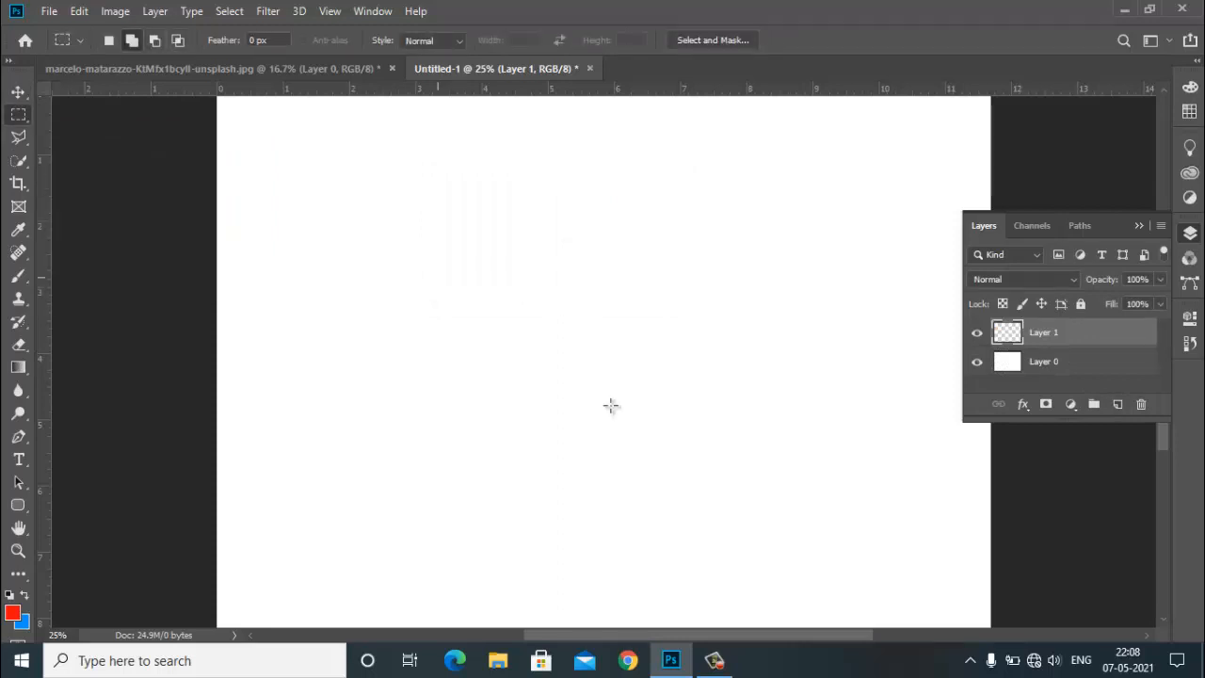
left_click_drag(410, 172, 613, 408)
key("Return")
type("5")
key("alt+BackSpace")
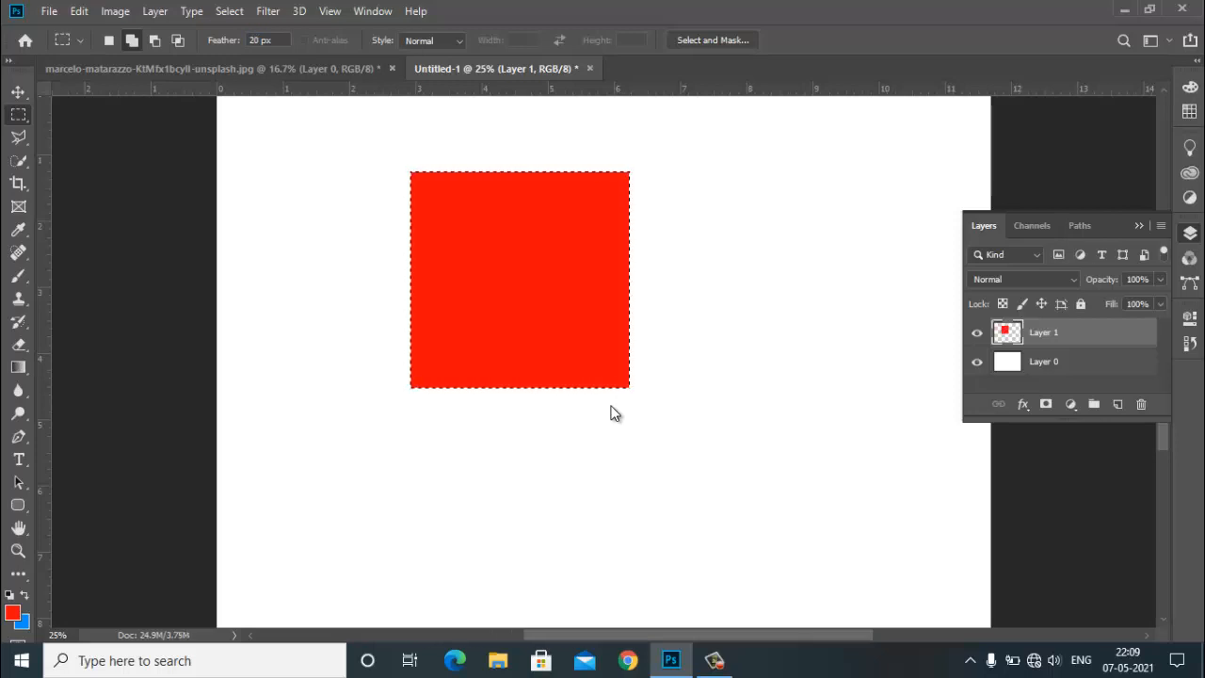
Step: Clear the red fill, try a blue fill in the same selection, clear that too, and deselect
key("Delete")
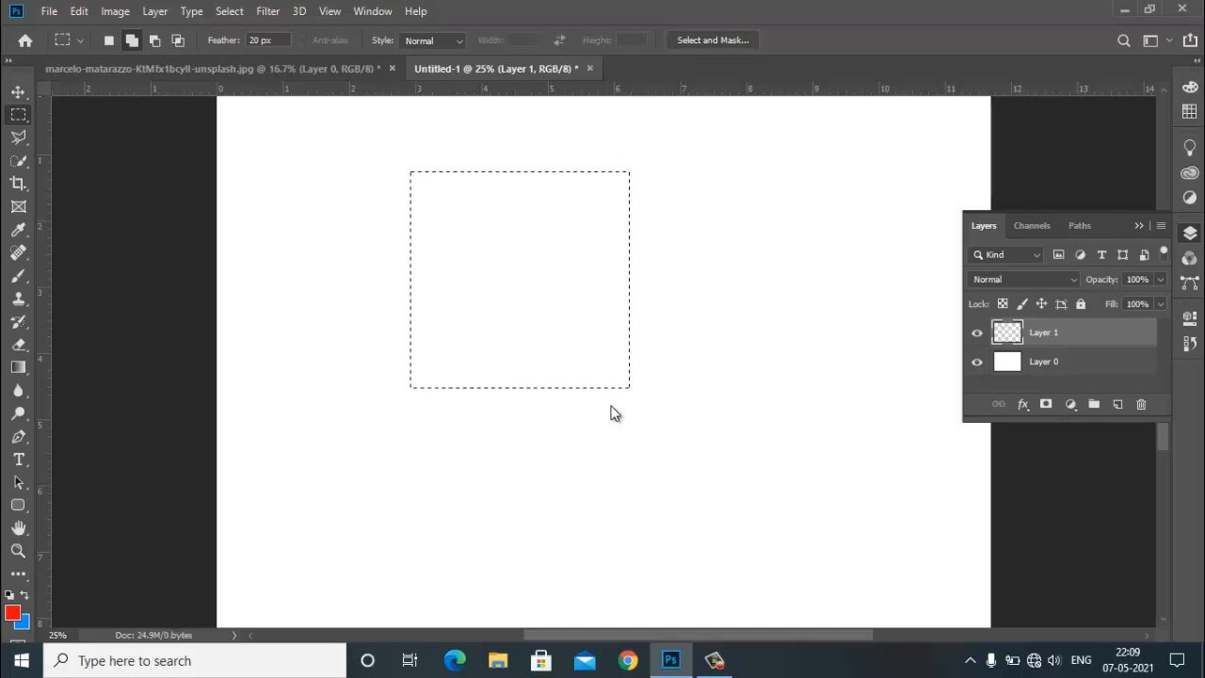
key("ctrl+BackSpace")
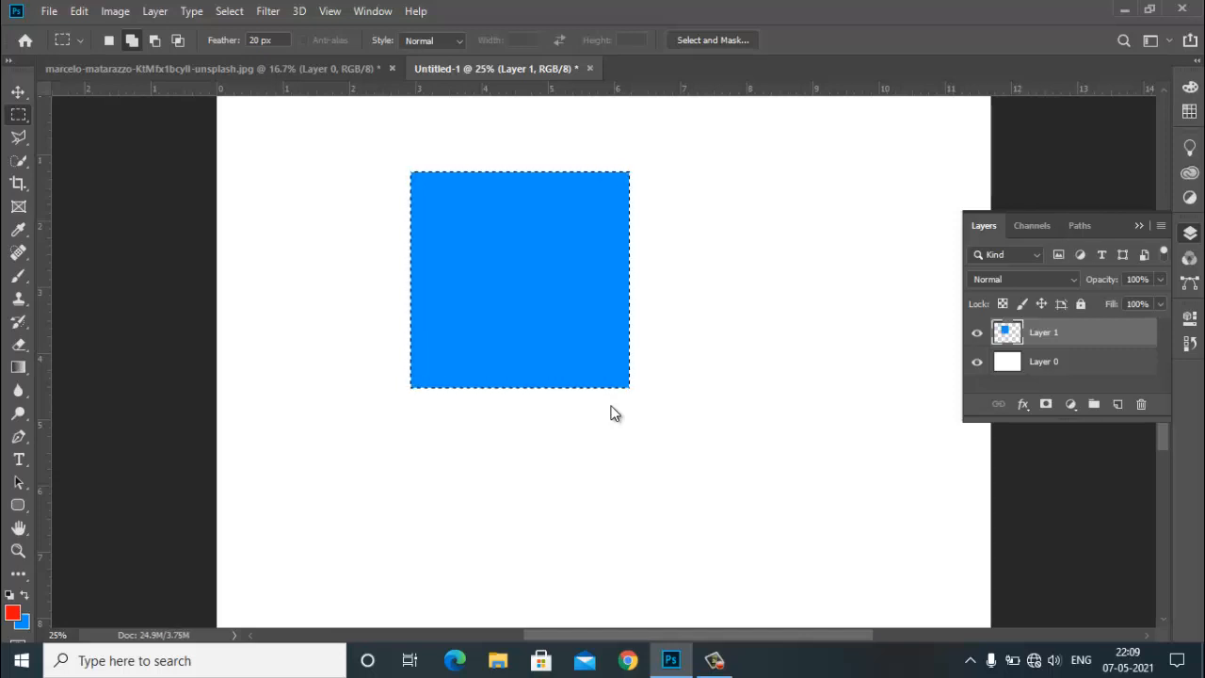
key("Delete")
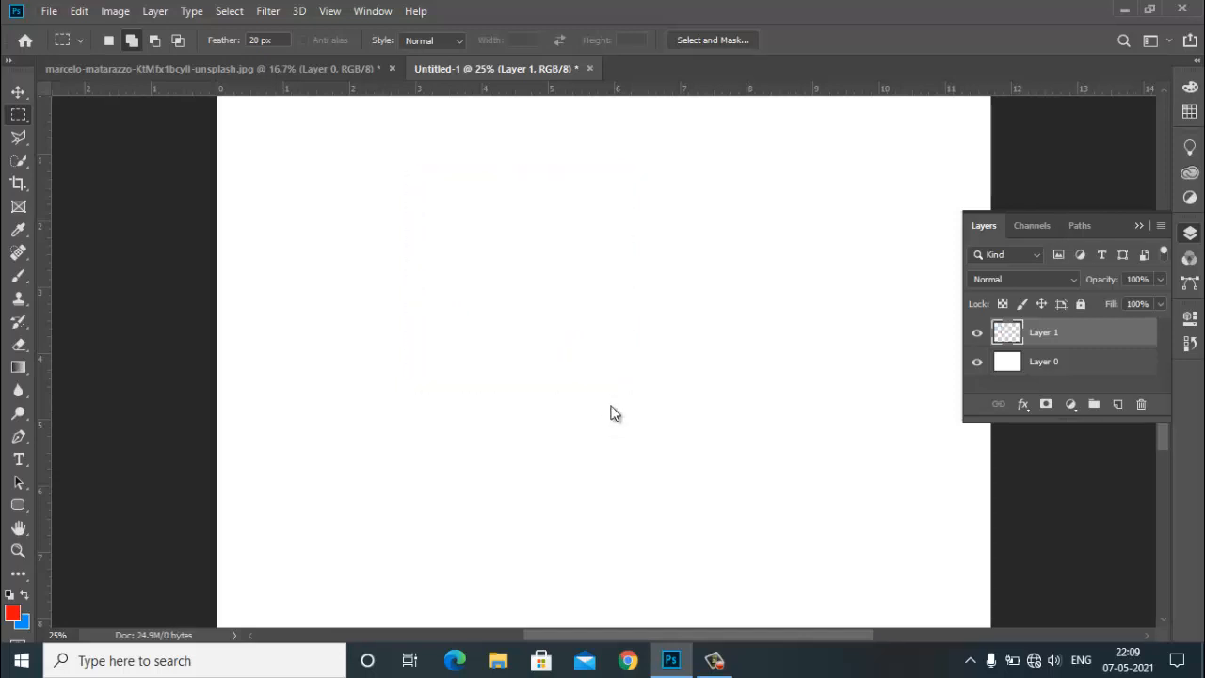
key("ctrl+d")
Step: Draw a new selection of about 3.8 by 3.5 in with the 20 px feather, fill it with blue, and deselect
left_click_drag(431, 155, 682, 388)
key("ctrl+BackSpace")
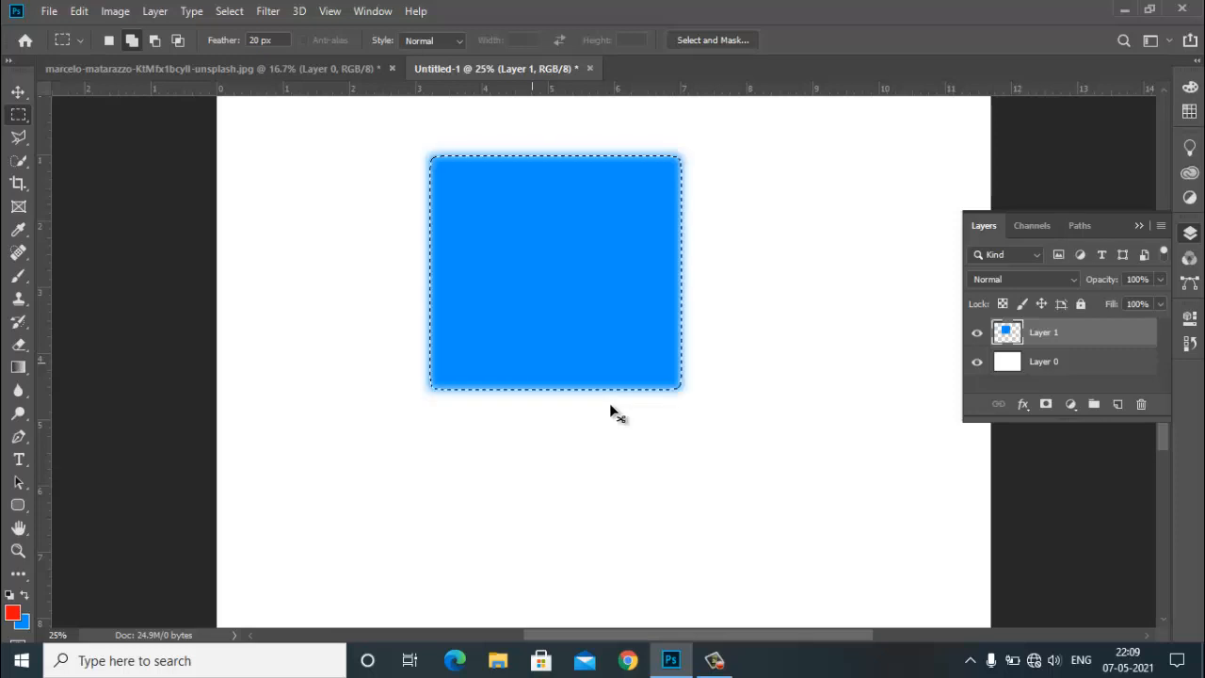
key("ctrl+d")
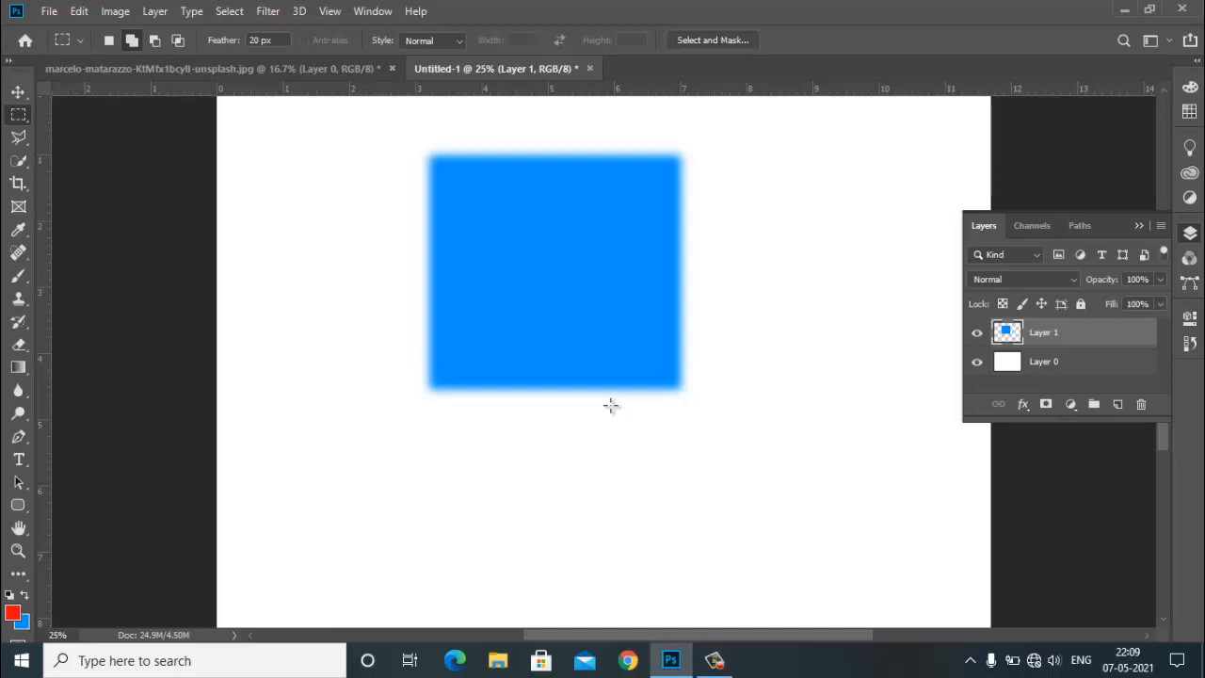
Step: Discard a trial selection drawn below the blue square and set the marquee's feather to 10 px
scroll(610, 406, "down", 3)
scroll(611, 406, "up", 8)
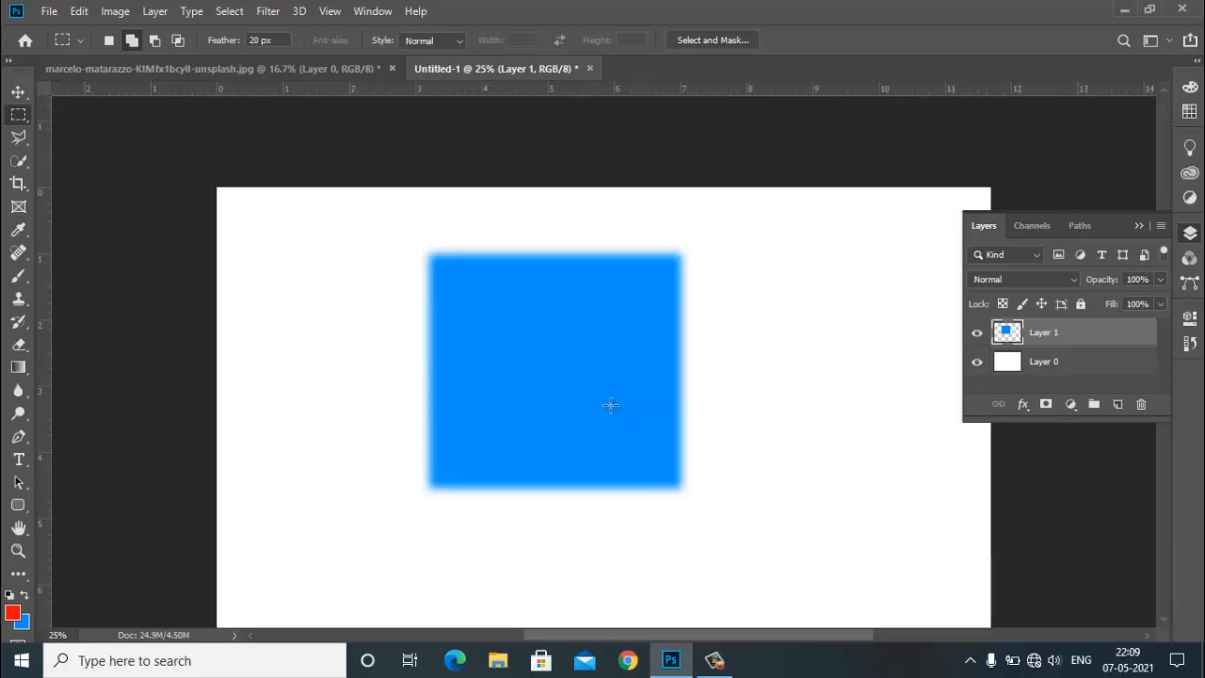
scroll(611, 406, "down", 5)
scroll(611, 406, "down", 2)
left_click_drag(445, 349, 617, 503)
left_click_drag(612, 407, 612, 407)
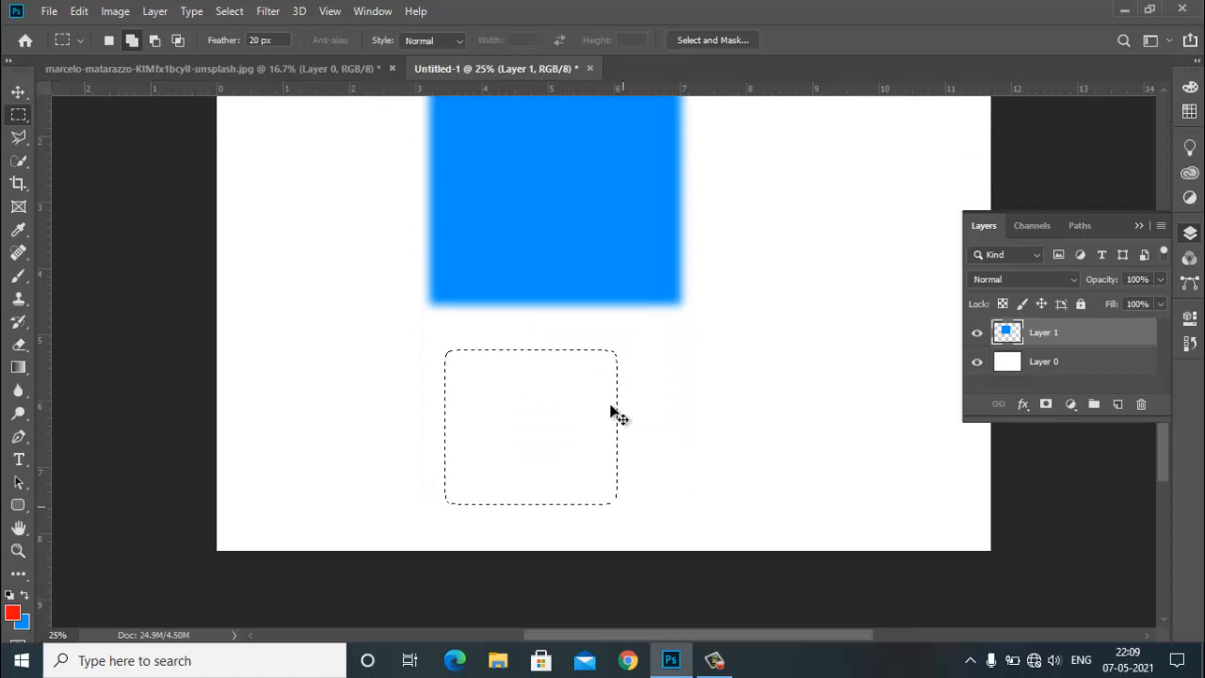
key("Return")
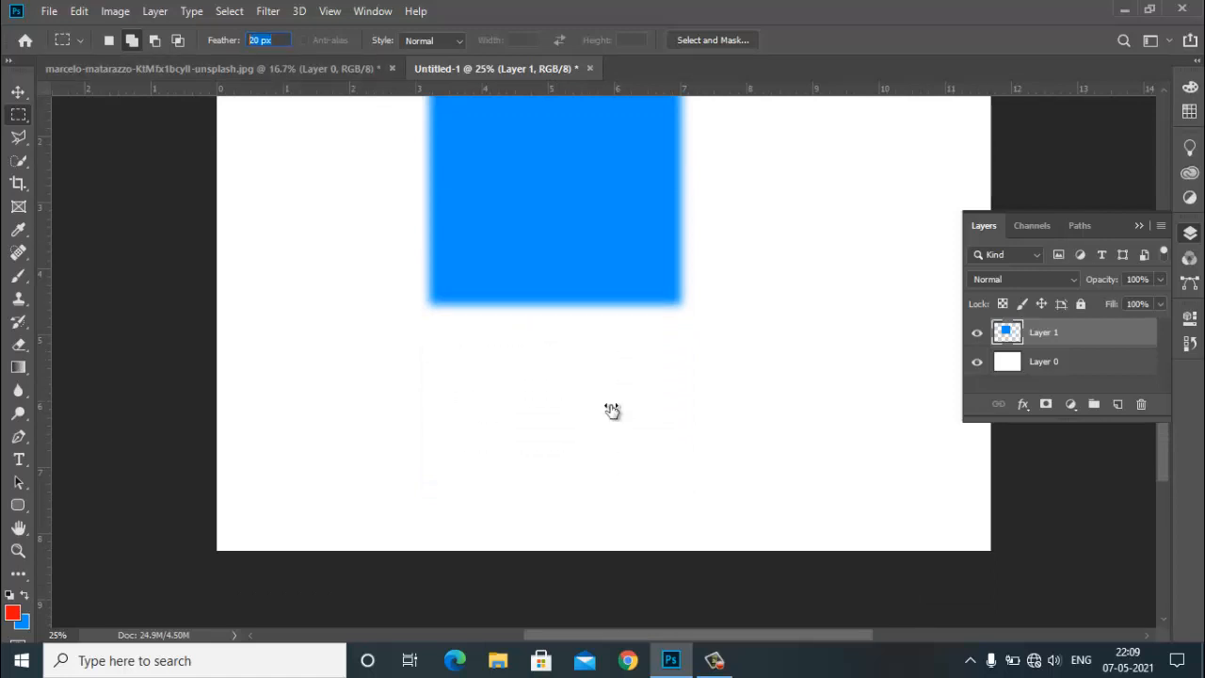
type("10")
Step: Draw a selection of about 2.9 by 2.7 in below the blue square, fill it with red, and deselect
left_click(611, 405)
left_click_drag(446, 345, 640, 524)
key("alt+BackSpace")
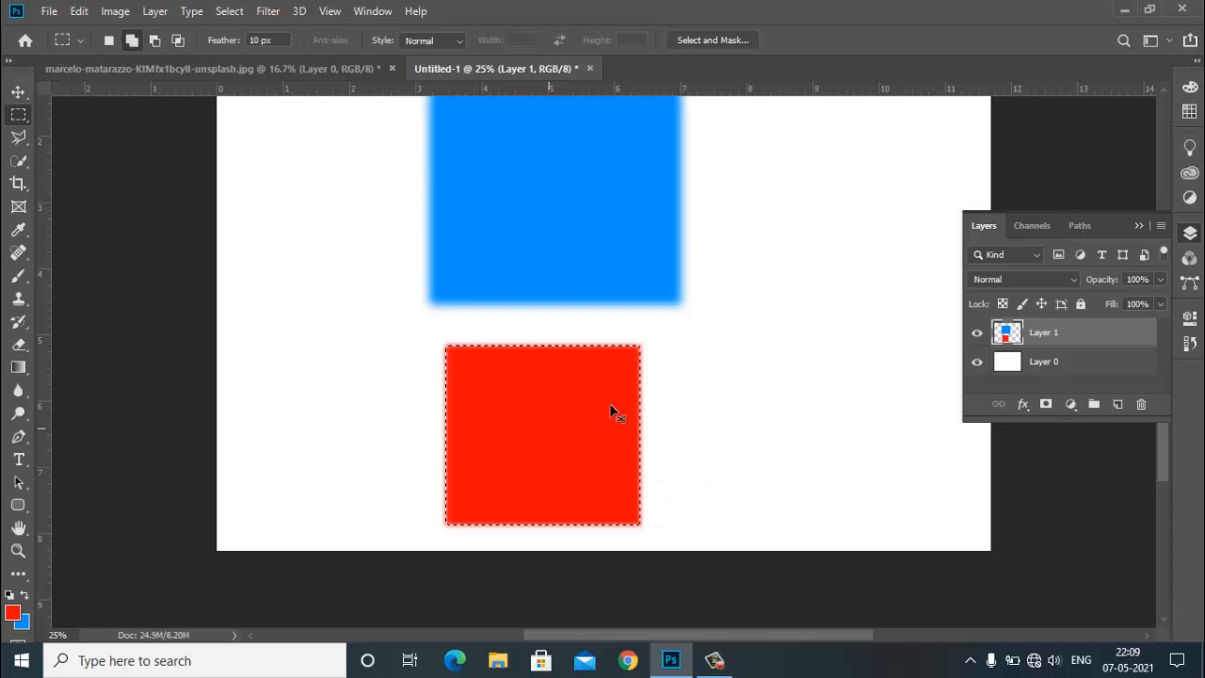
left_click(609, 404)
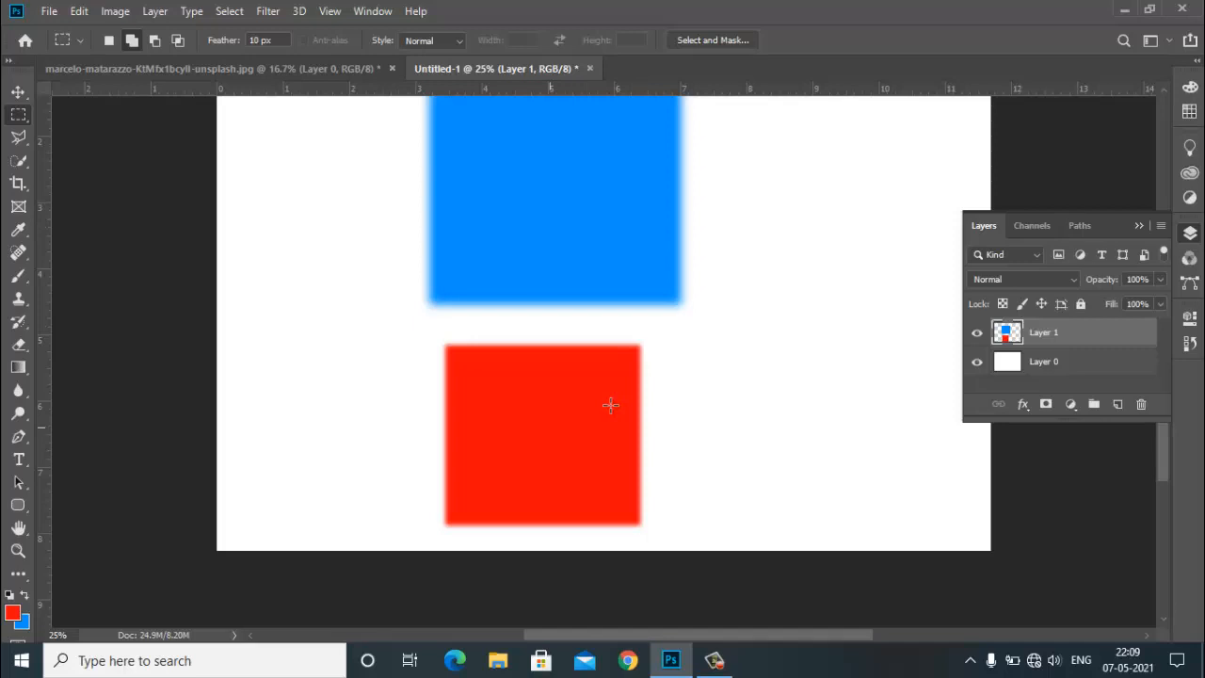
Step: Delete Layer 1 with the feathered blue and red squares
scroll(610, 405, "up", 3)
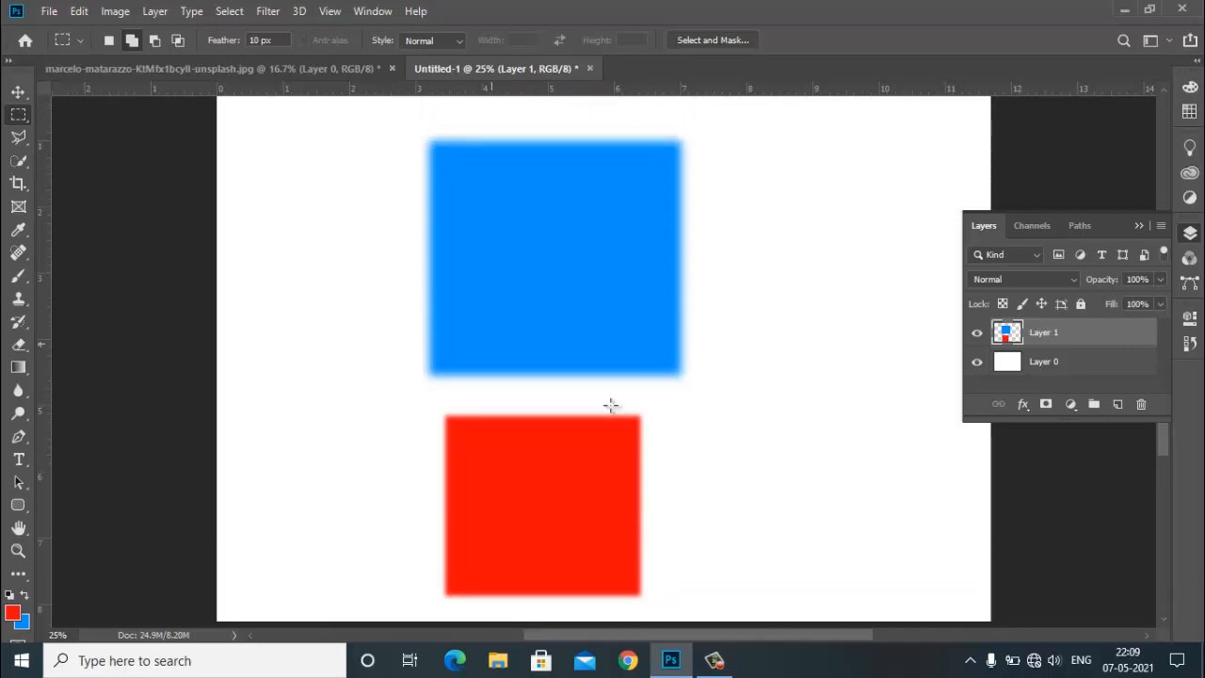
key("v")
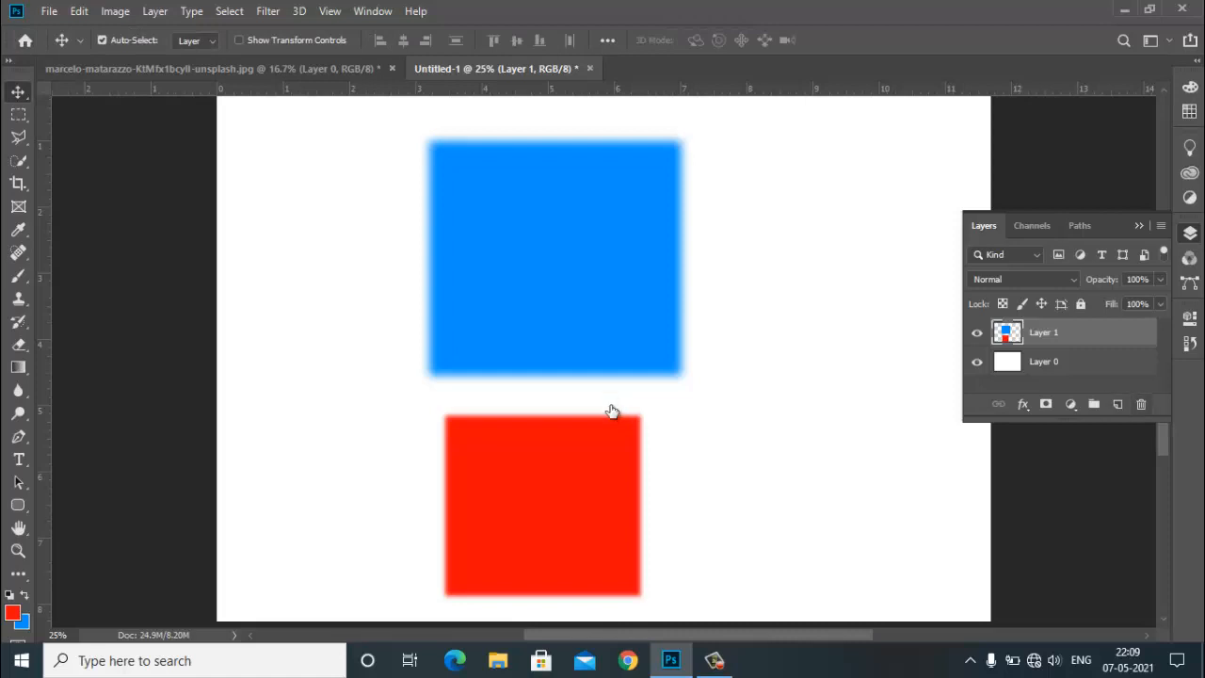
key("Delete")
key("Return")
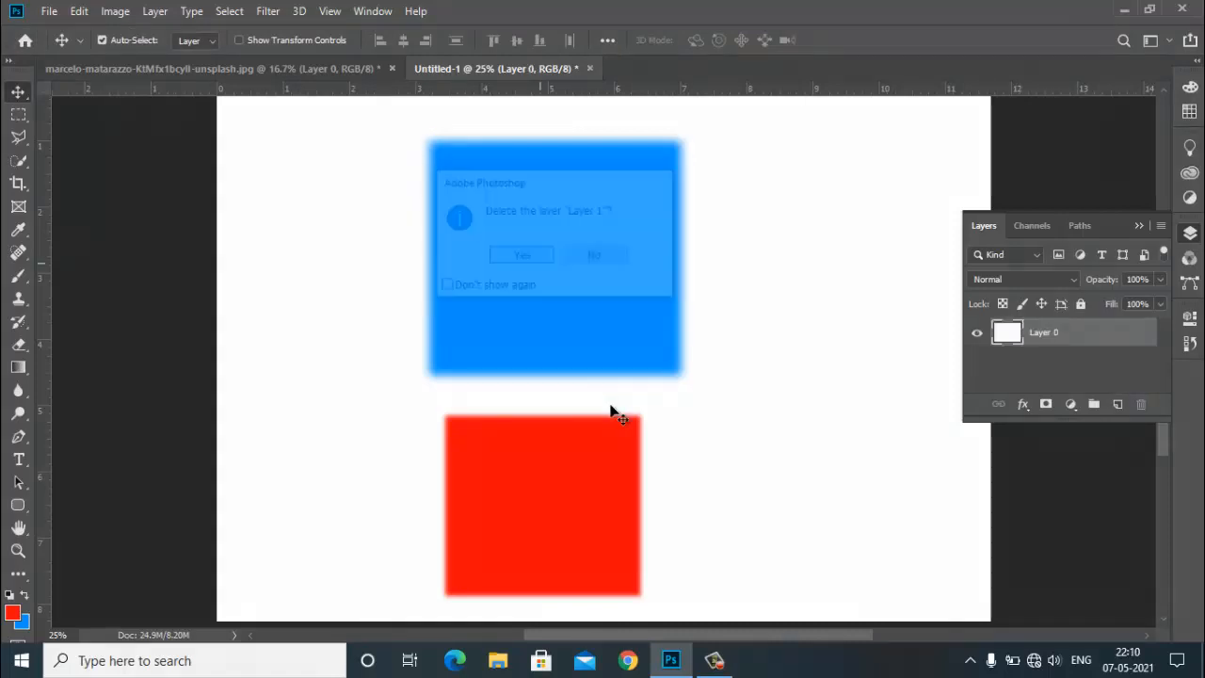
Step: Choose the Elliptical Marquee tool and switch to the document with the guitarist photo
left_click(18, 114)
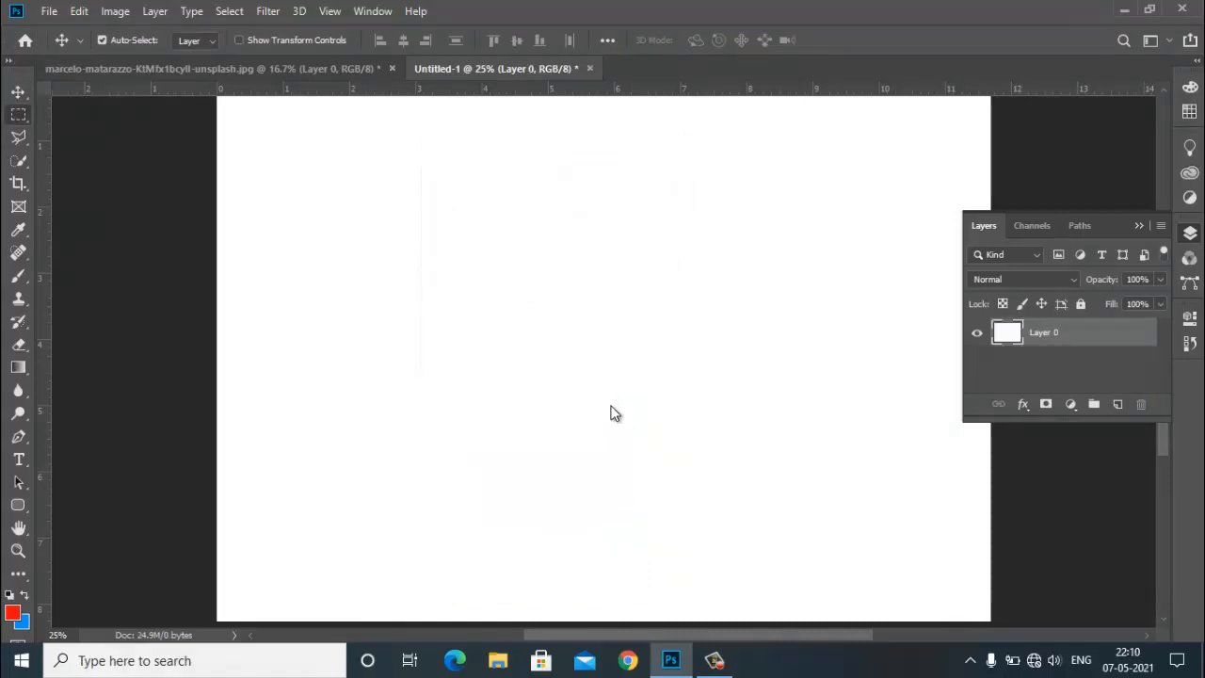
left_click(114, 132)
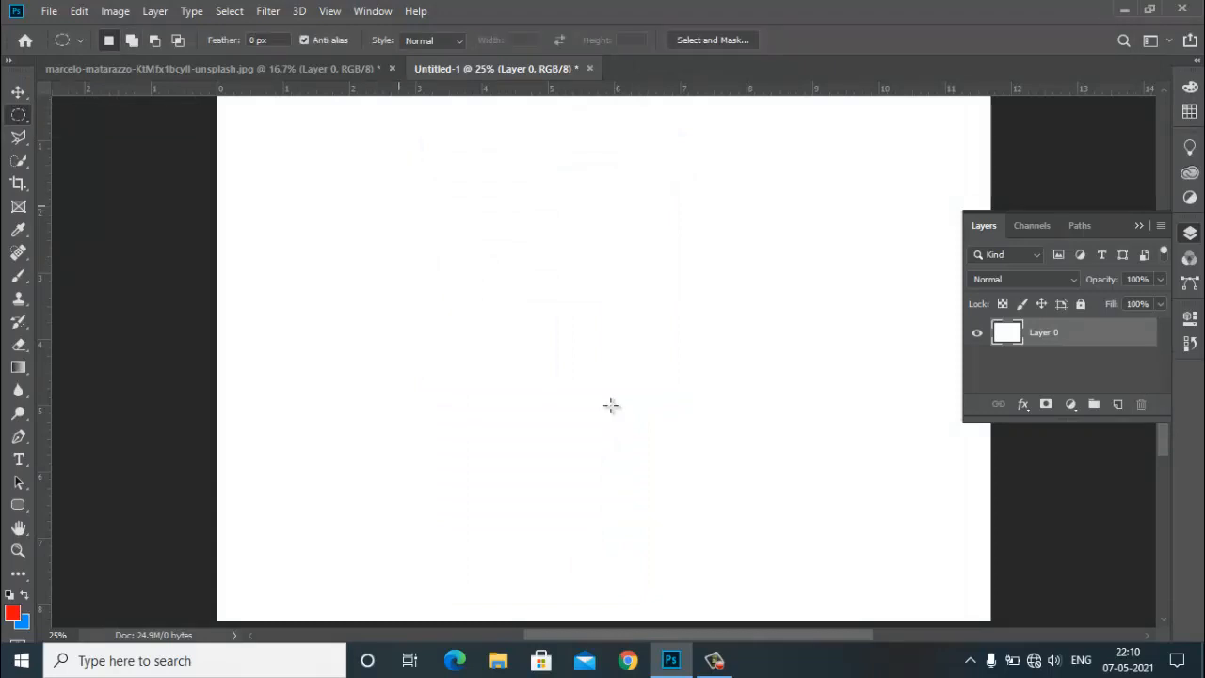
left_click(212, 69)
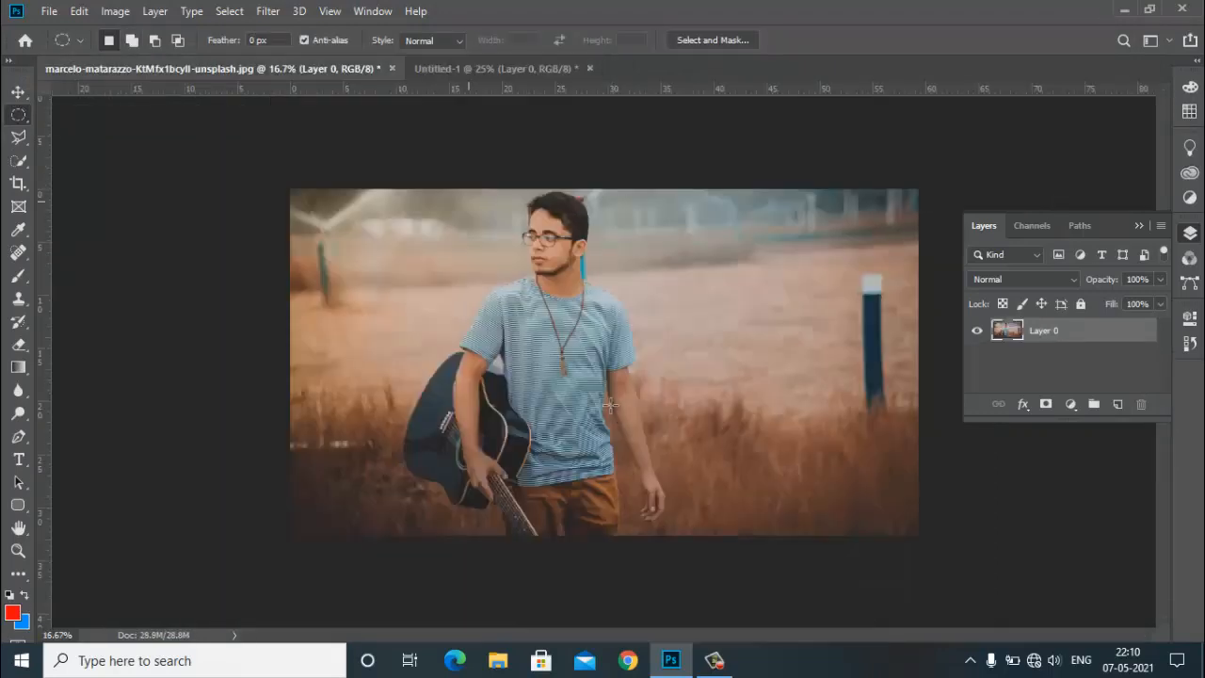
Step: Copy an elliptical area of about 13 by 16 in around the man's head and chest to a new layer and move it beside him
left_click_drag(491, 189, 627, 364)
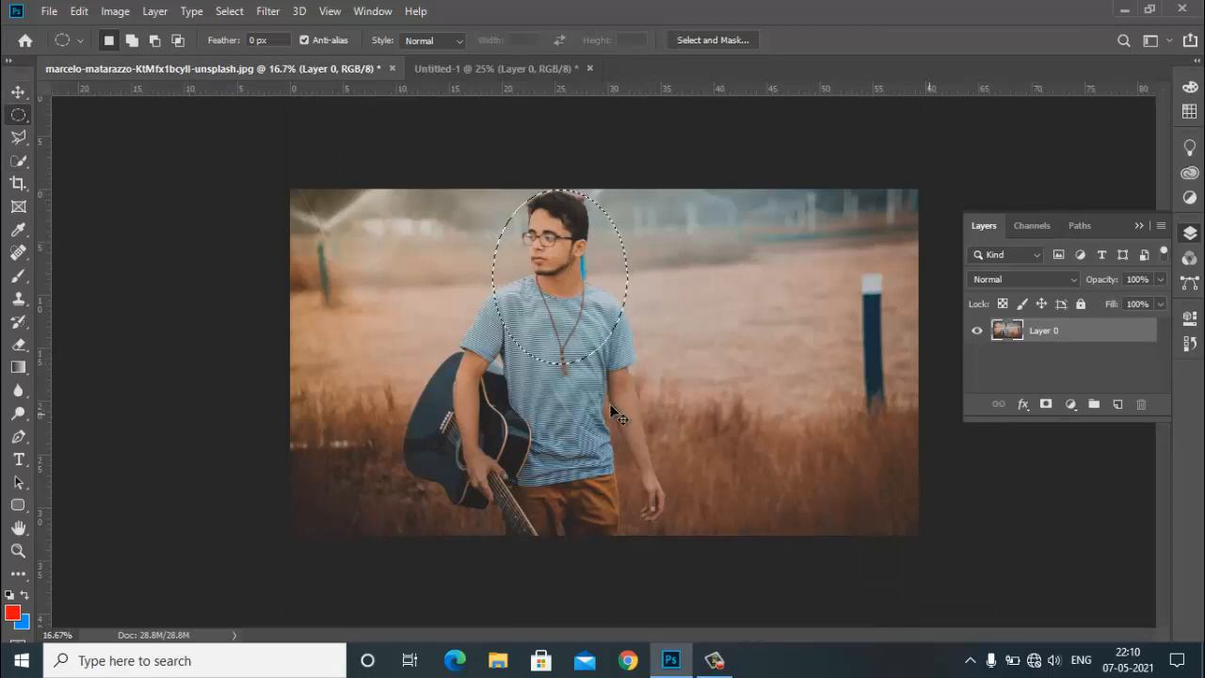
key("ctrl+j")
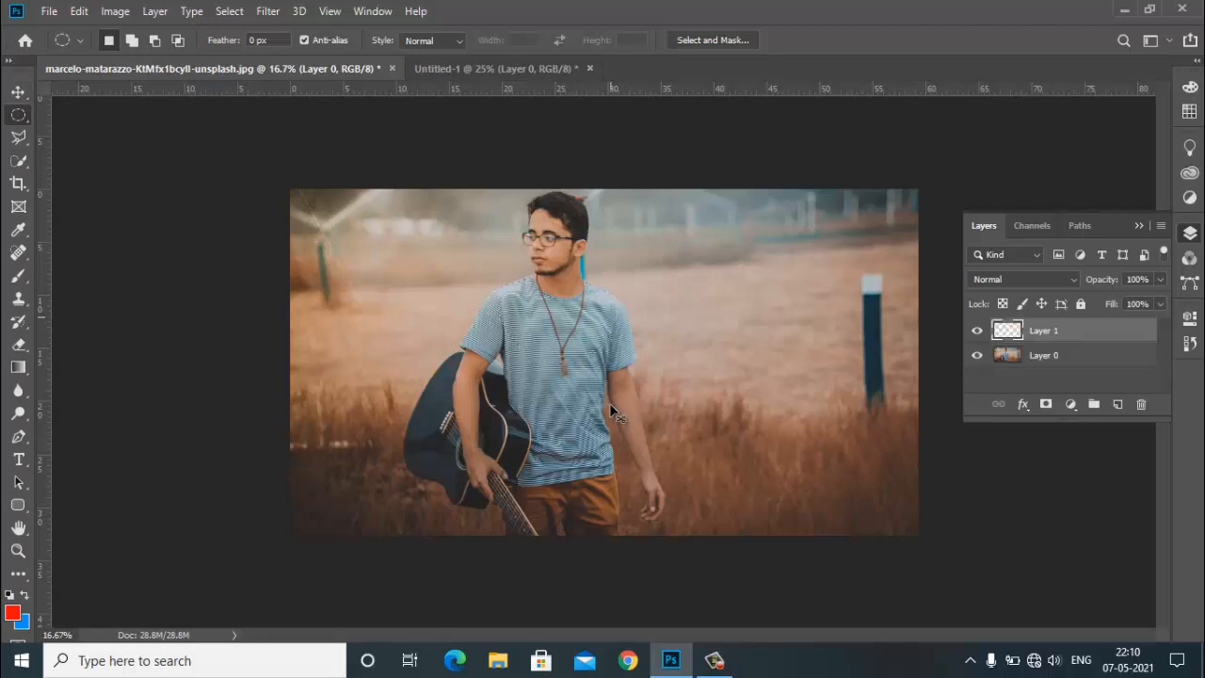
key("v")
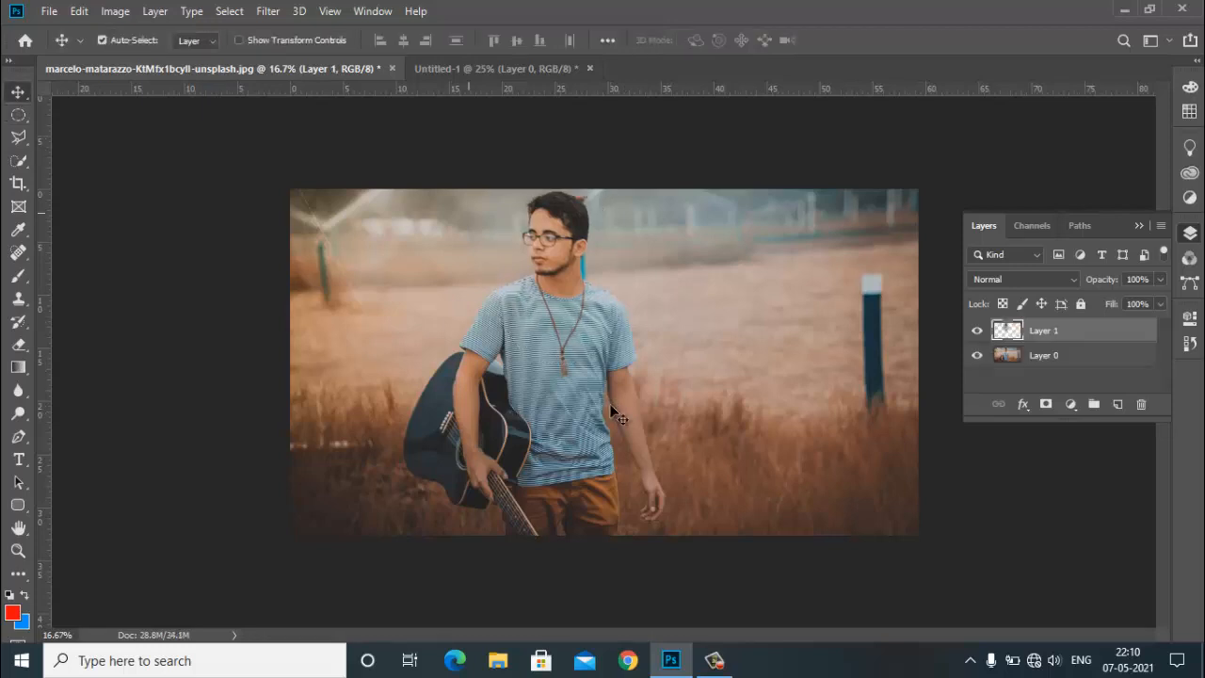
mouse_move(588, 254)
left_mouse_down()
mouse_move(804, 256)
mouse_move(790, 255)
mouse_move(748, 300)
left_mouse_up()
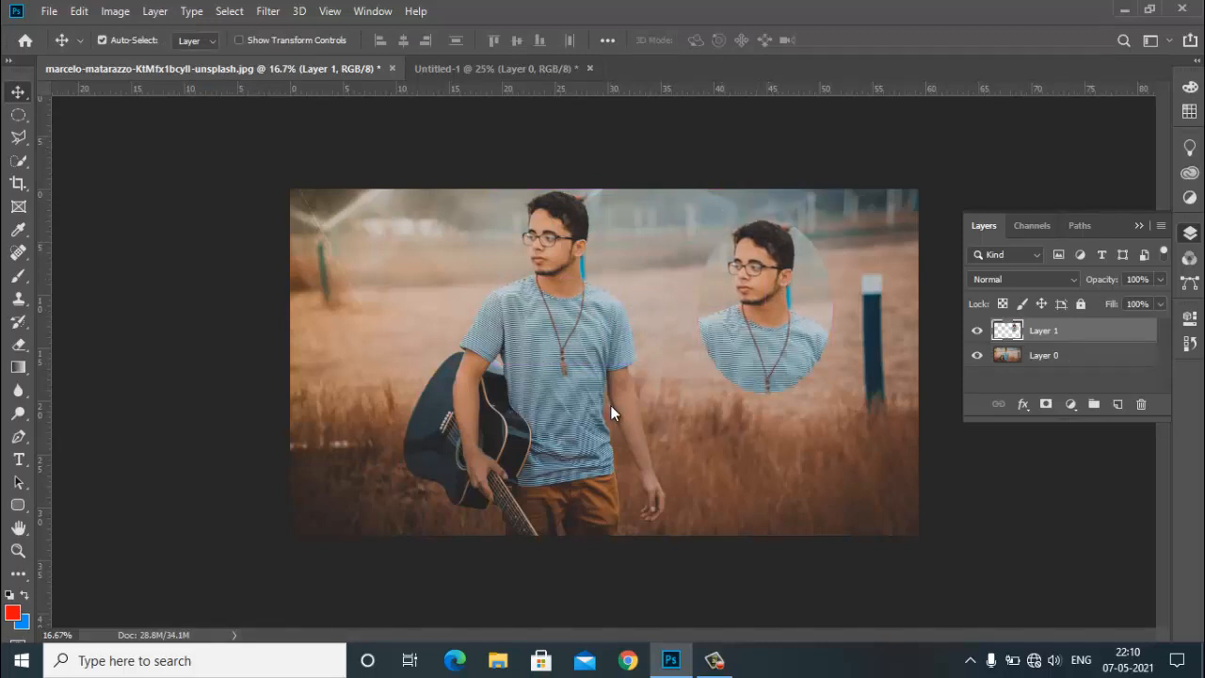
Step: Choose the Rectangular Marquee tool and set its feather to 0 px
right_click(18, 115)
left_click(115, 116)
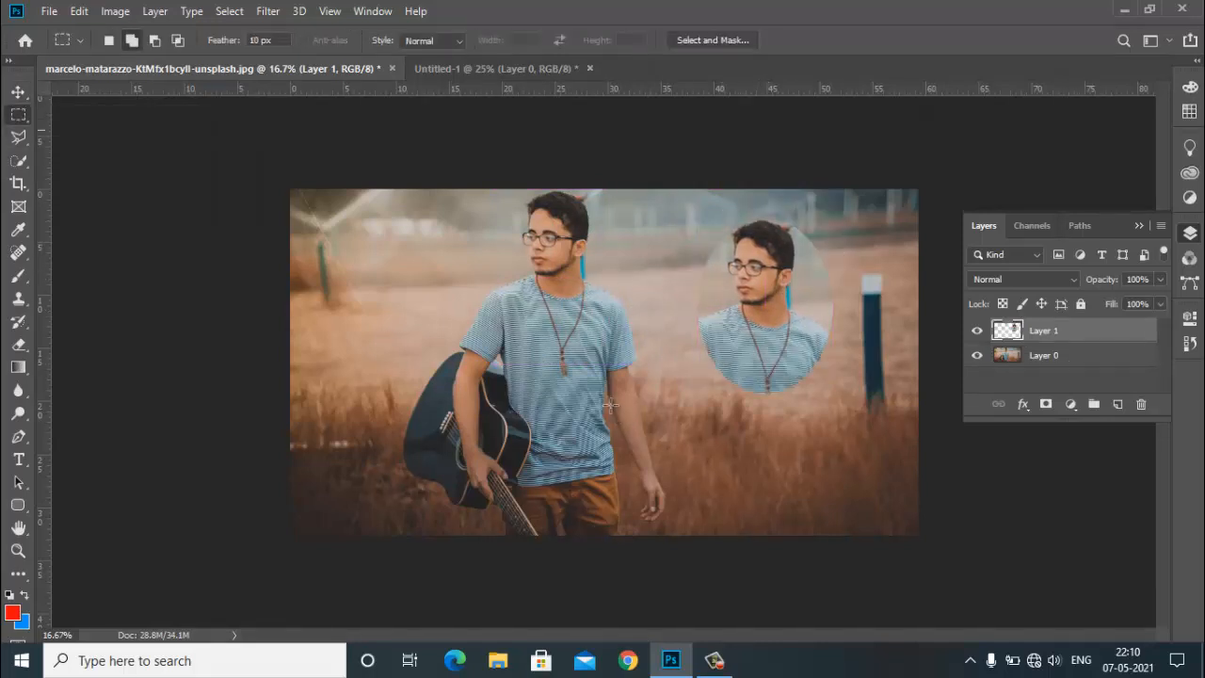
left_click_drag(484, 189, 619, 338)
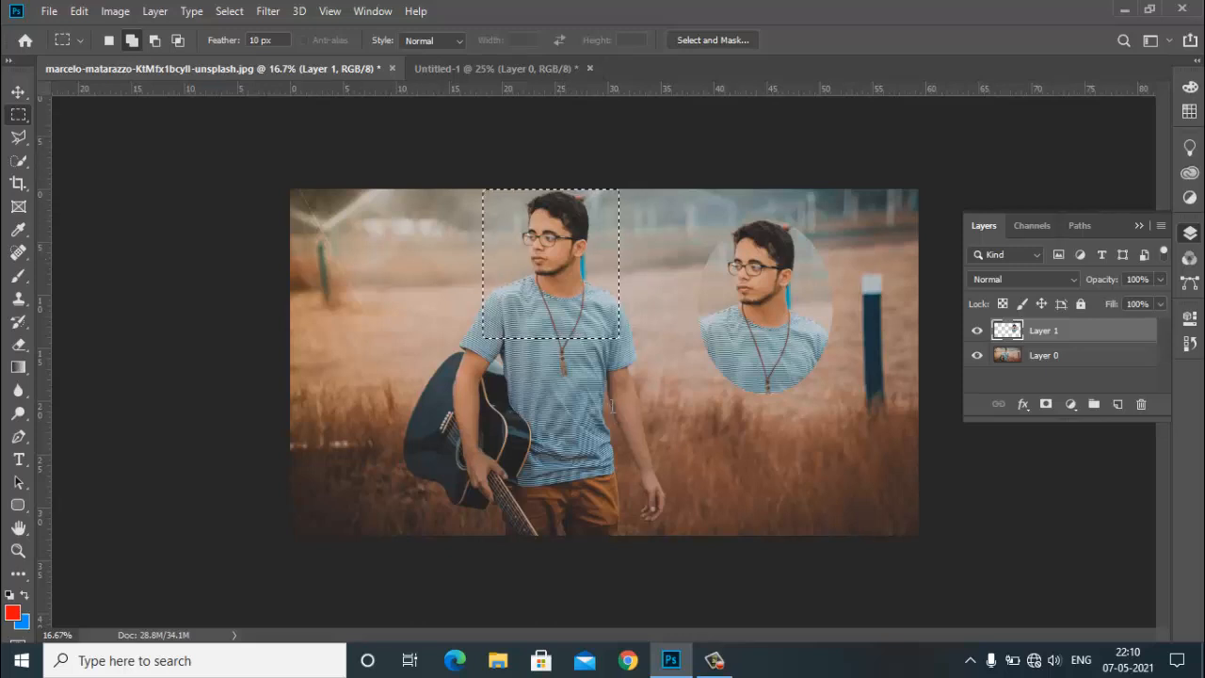
left_click(611, 411)
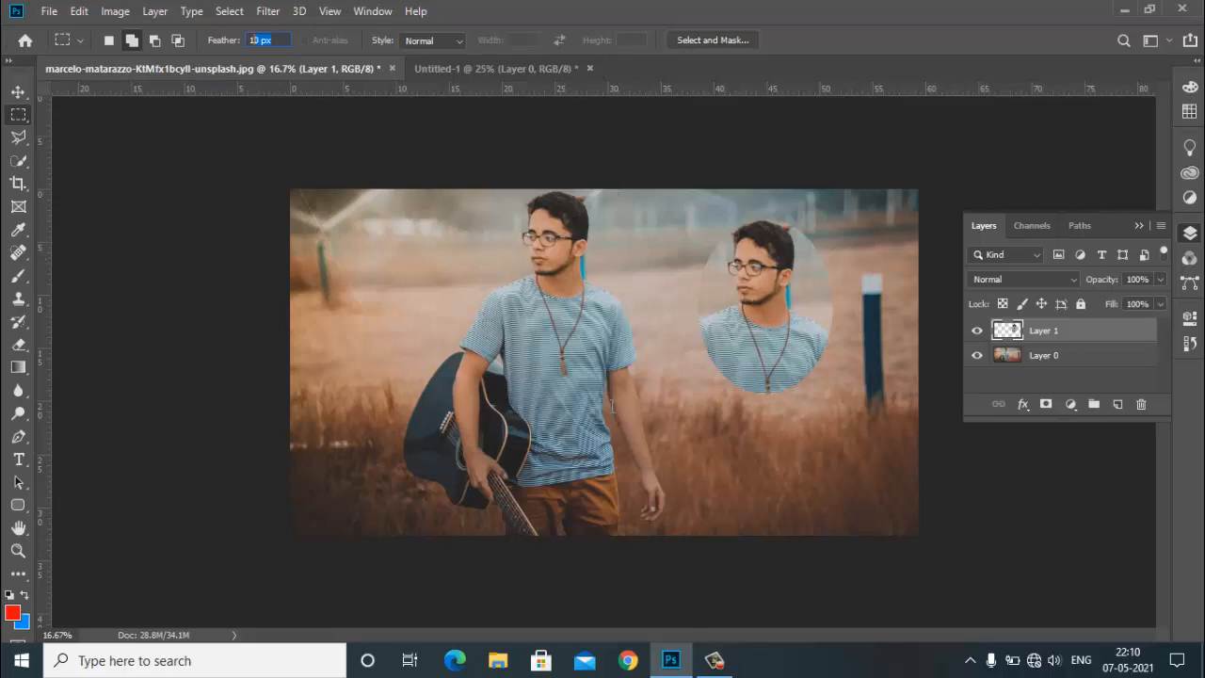
key("Return")
type("0")
key("Return")
Step: Select a rectangle of about 12 by 13 in around the man's head and chest and copy it from Layer 0 to a new layer
left_click_drag(491, 188, 617, 329)
left_click_drag(610, 404, 611, 411)
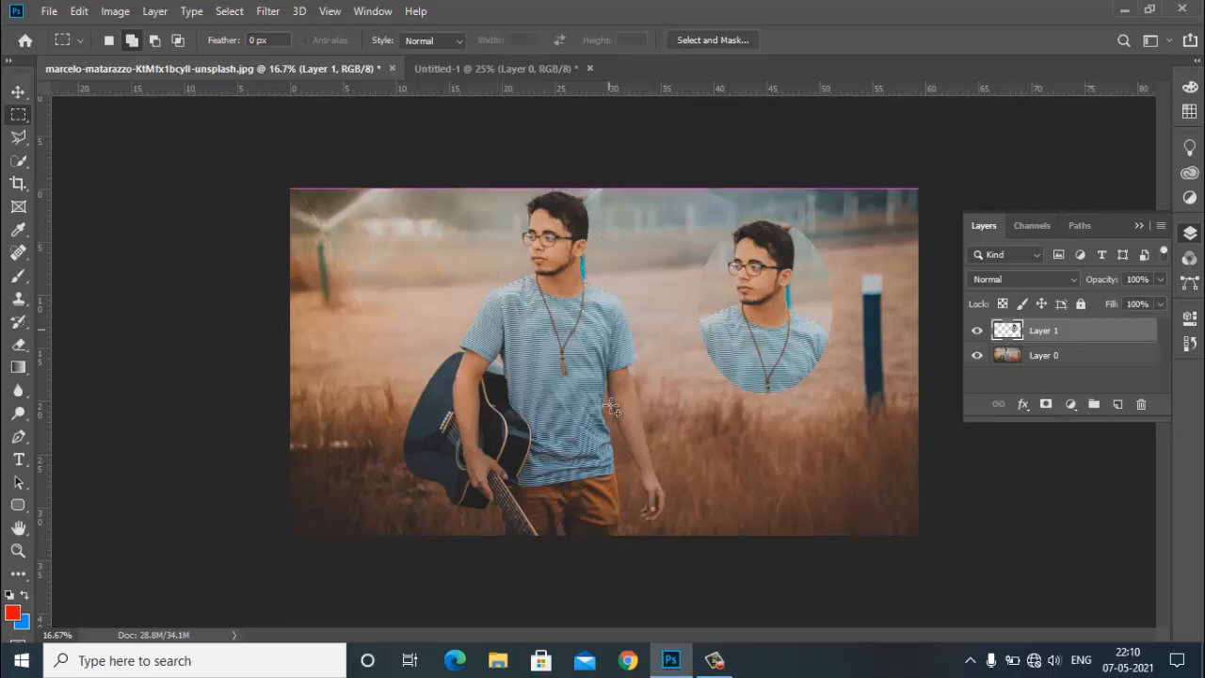
key("ctrl+c")
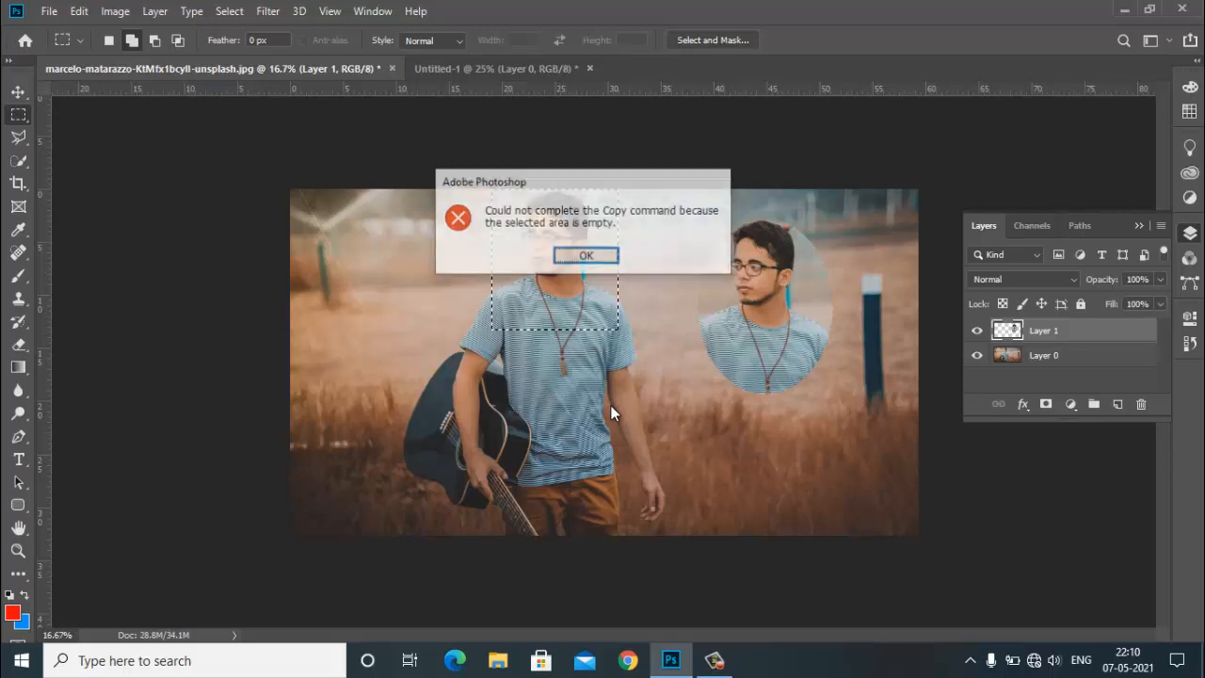
key("Return")
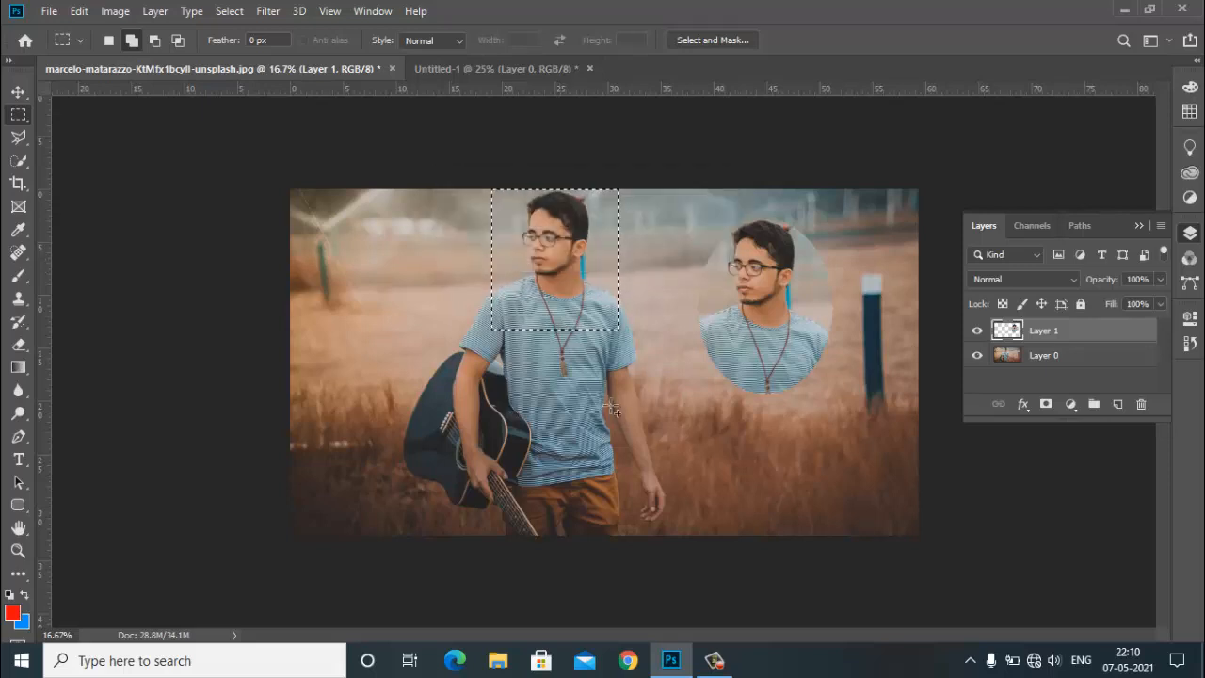
key("alt+bracketleft")
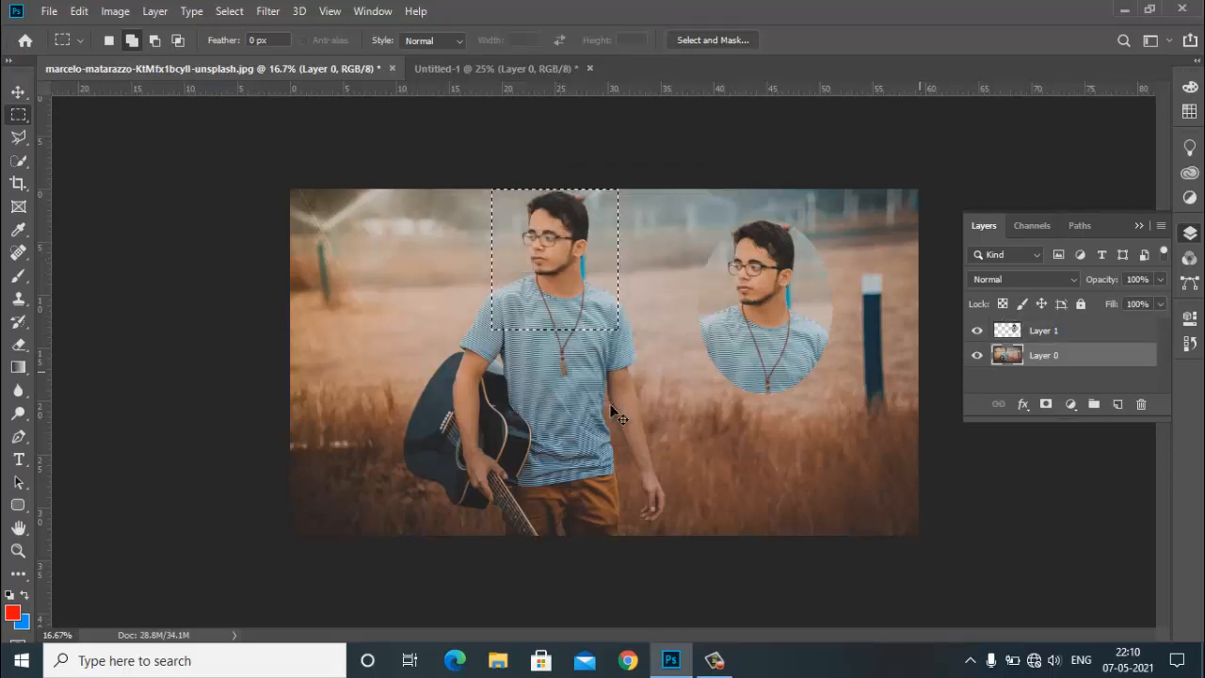
key("ctrl+j")
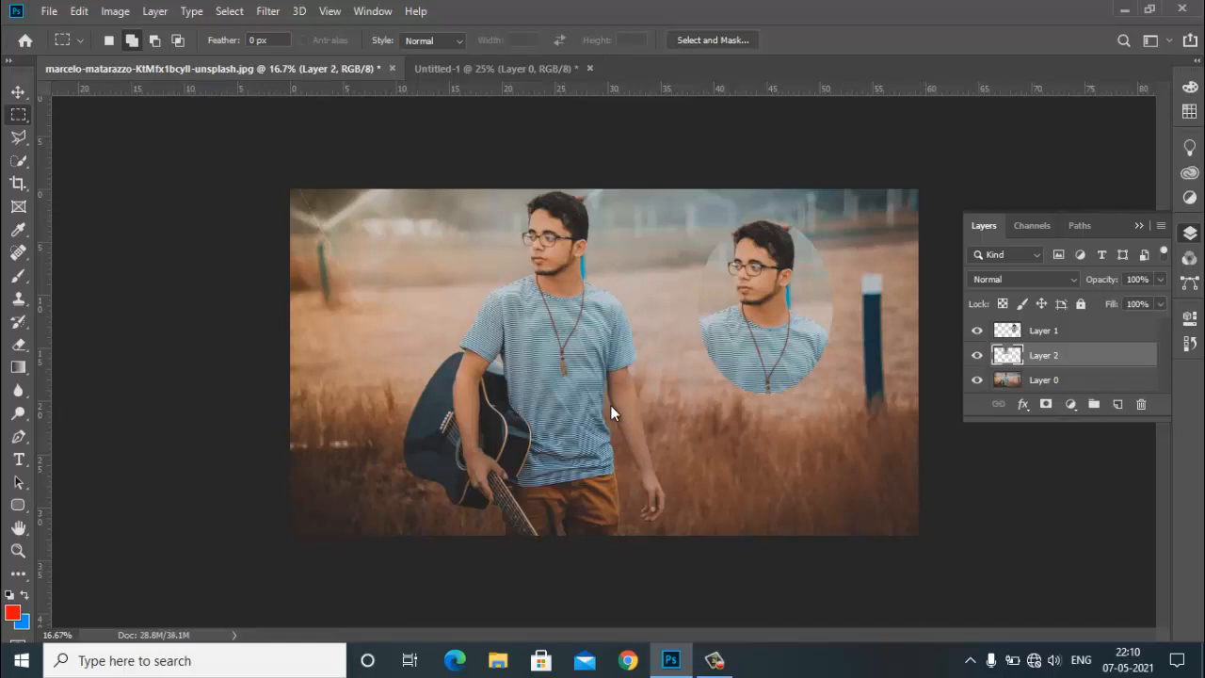
Step: Move the rectangular copy to the photo's upper-left corner and nudge it slightly right and down, away from the edges
key("v")
mouse_move(612, 411)
left_mouse_down()
mouse_move(407, 411)
mouse_move(609, 411)
left_mouse_up()
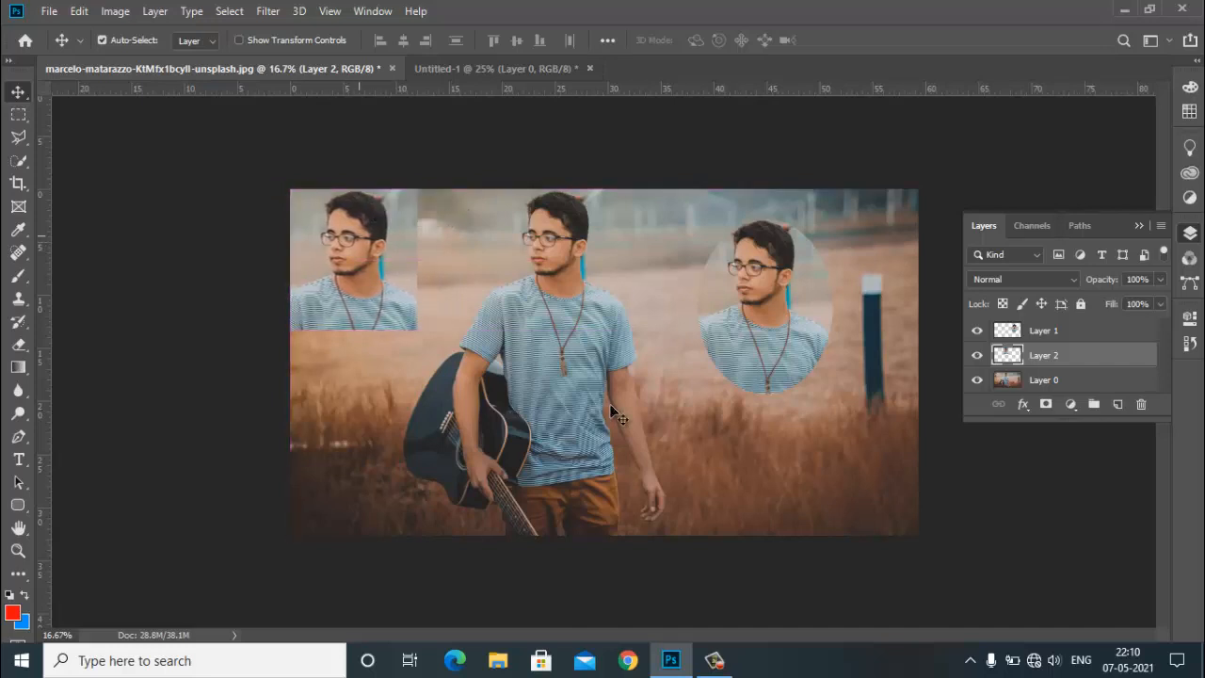
key("shift+Right")
key("shift+Right")
key("shift+Right")
key("shift+Right")
key("shift+Right")
key("shift+Right")
key("shift+Right")
key("shift+Down")
key("shift+Down")
key("shift+Down")
key("shift+Down")
key("shift+Down")
key("shift+Down")
key("shift+Down")
key("shift+Down")
key("shift+Down")
key("shift+Down")
key("shift+Down")
key("shift+Down")
key("shift+Down")
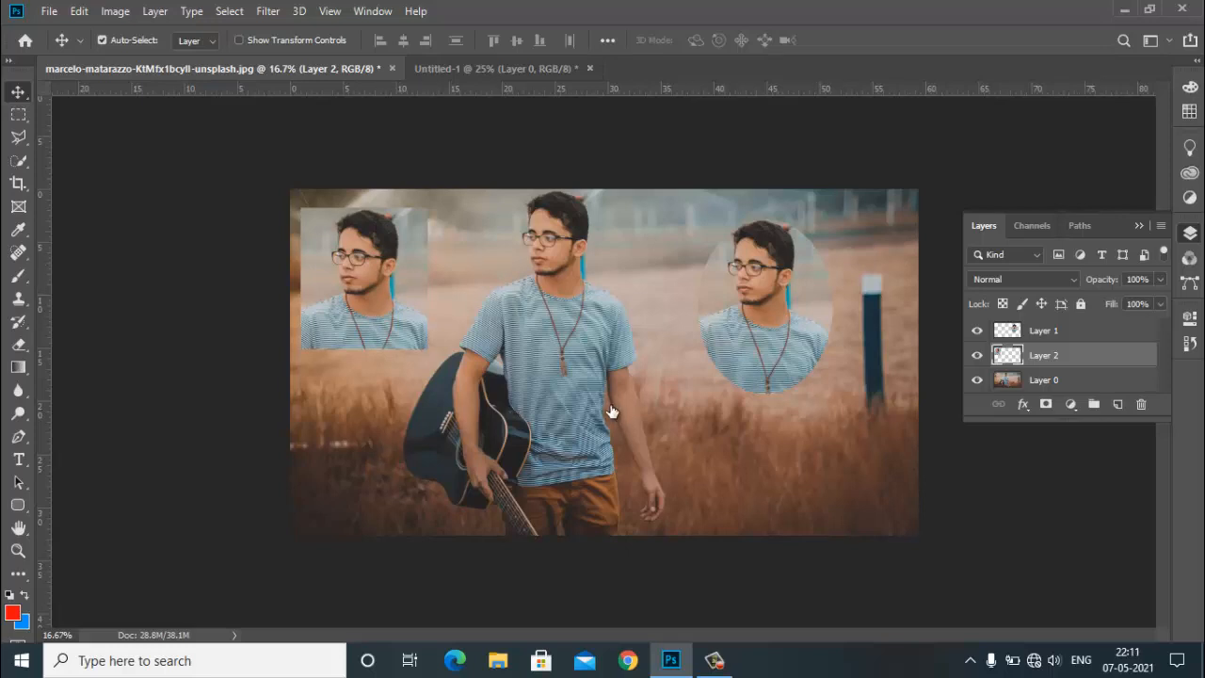
Step: Toggle the visibility of Layer 1, Layer 2 and Layer 0 to examine what each layer holds
left_click(977, 330)
left_click(977, 355)
left_click(976, 355)
left_click(1042, 379)
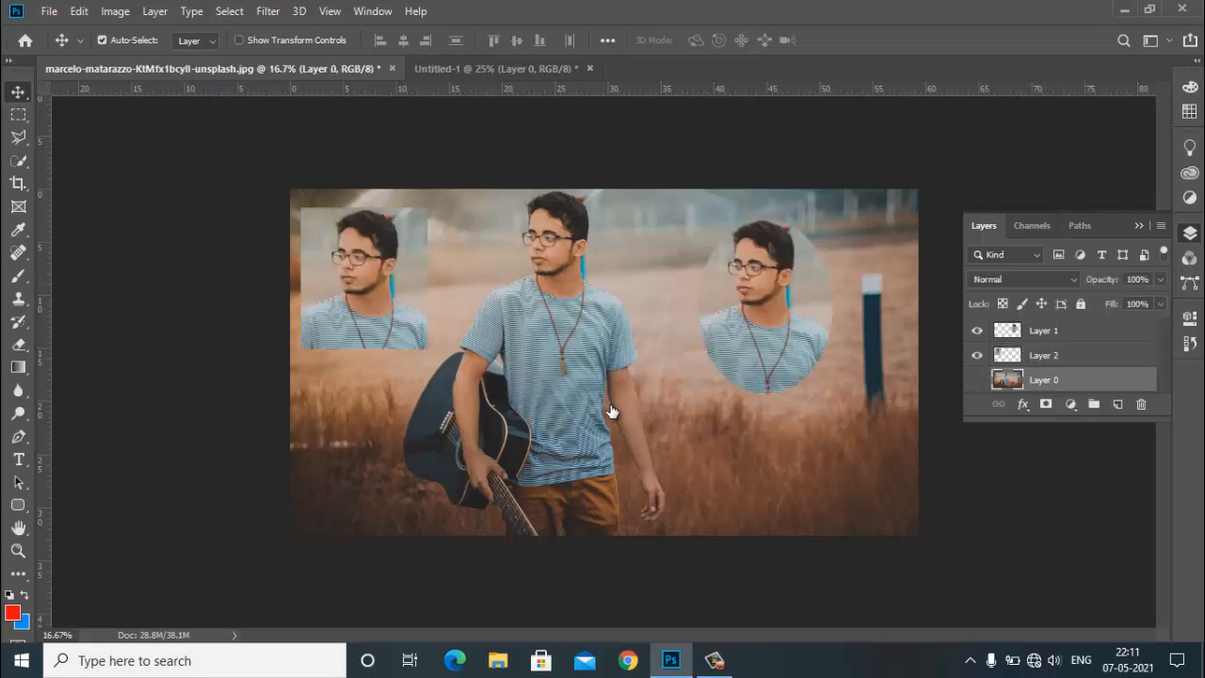
left_click(976, 379)
left_click(977, 379)
Step: Shift the rectangular copy closer to the man, and delete the two layers holding the rectangular and elliptical copies
left_click_drag(362, 273, 392, 263)
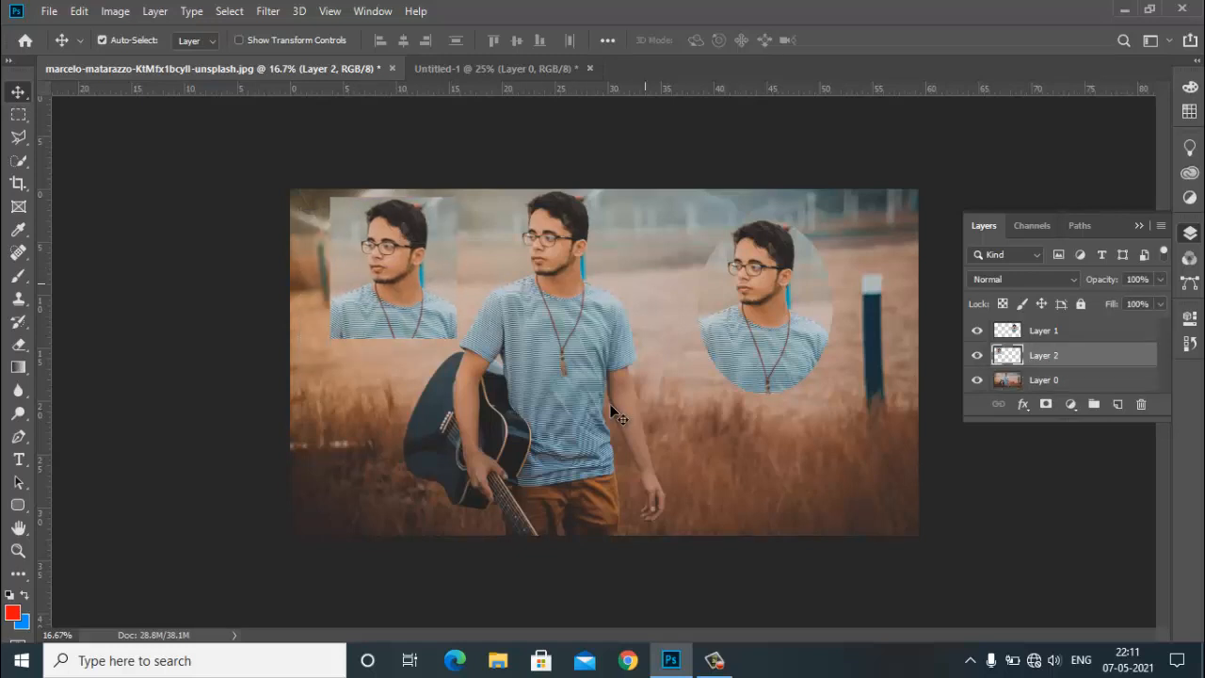
key("Delete")
key("Delete")
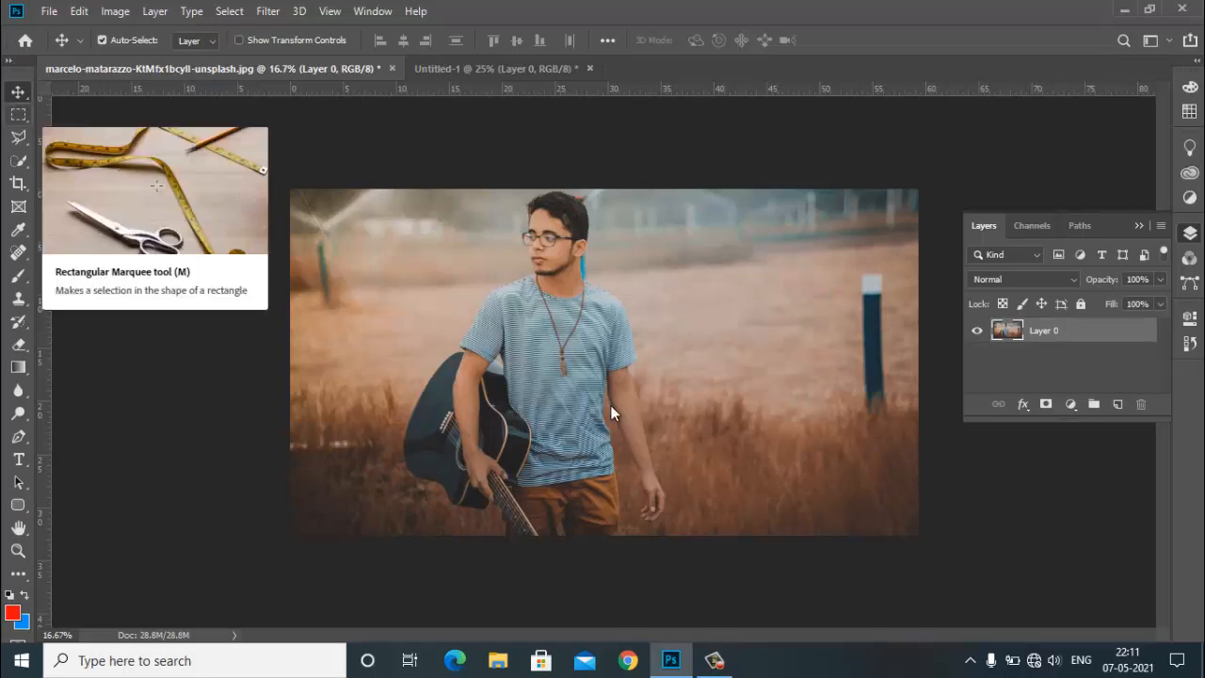
Step: Switch to the Untitled-1 document and draw a circular selection about 3 in across with the Elliptical Marquee tool
key("ctrl+Tab")
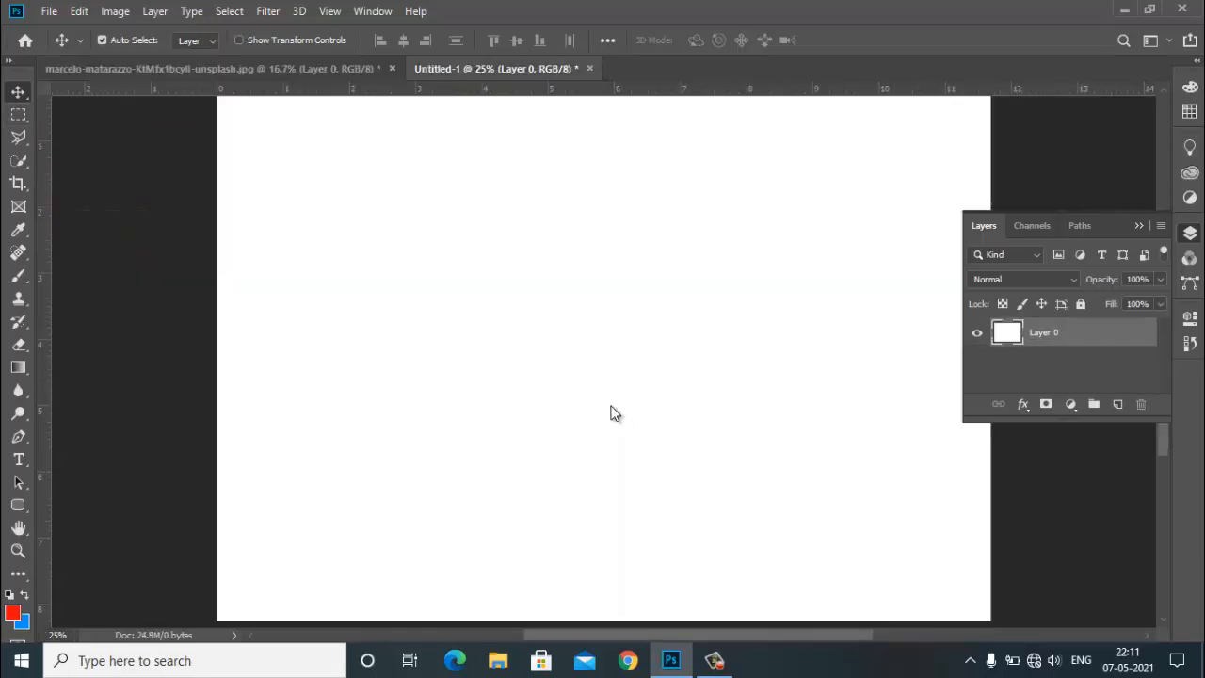
key("m")
key("shift+m")
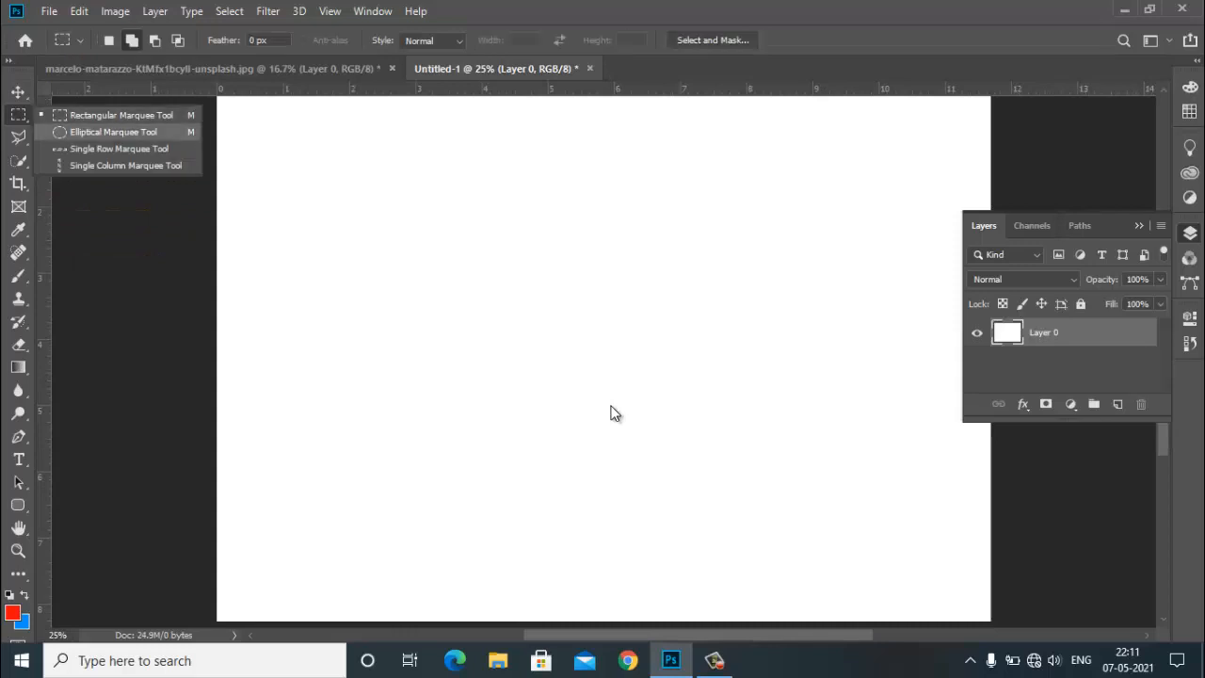
left_click_drag(461, 152, 606, 343)
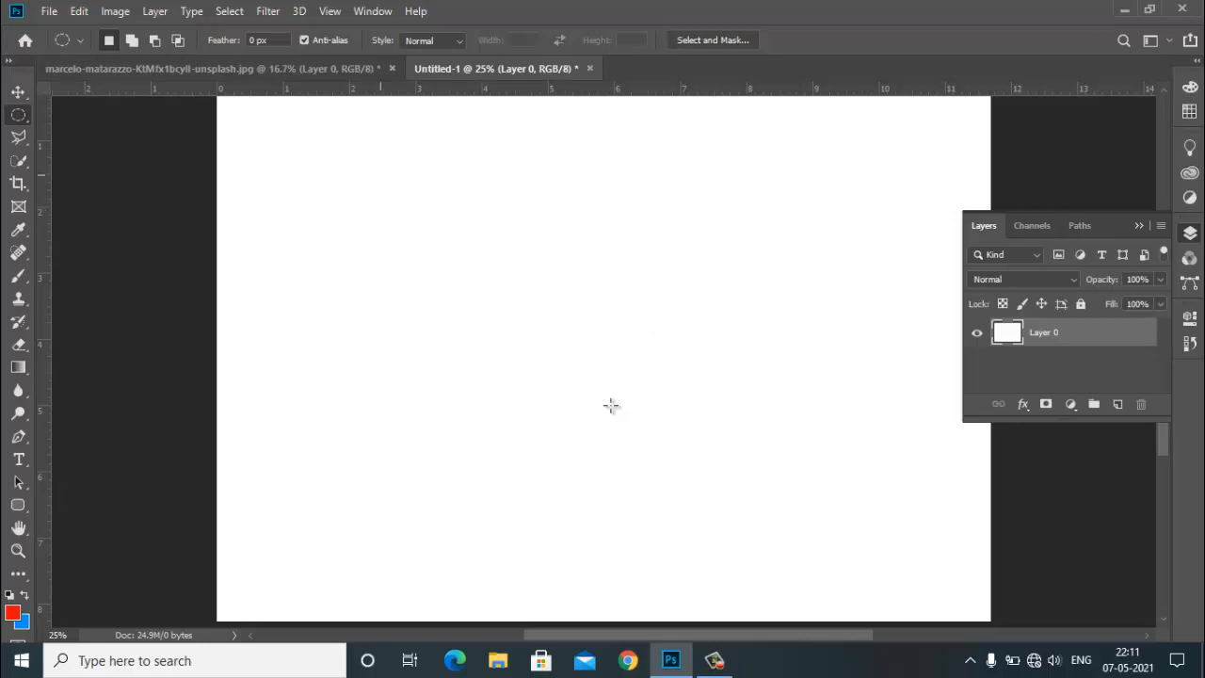
left_click_drag(380, 174, 582, 375)
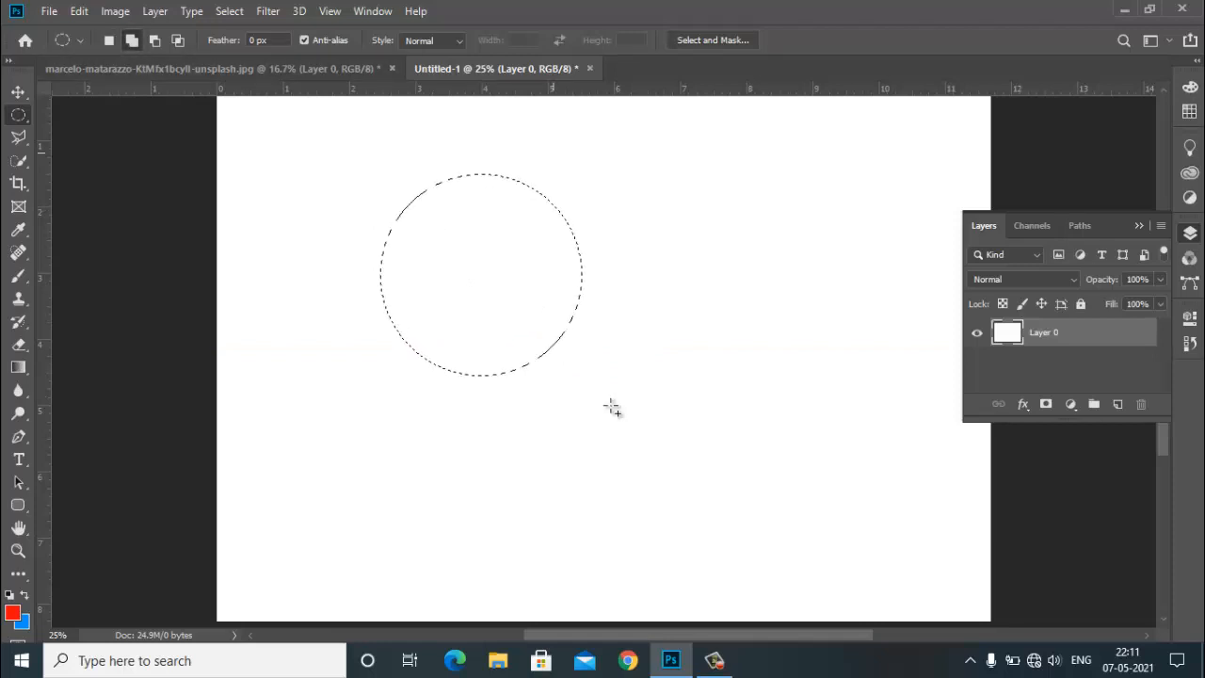
Step: Try adding a circle of about 1.2 in at the selection's upper-right edge, and undo the addition
left_click_drag(500, 139, 595, 222)
left_click_drag(611, 407, 609, 406)
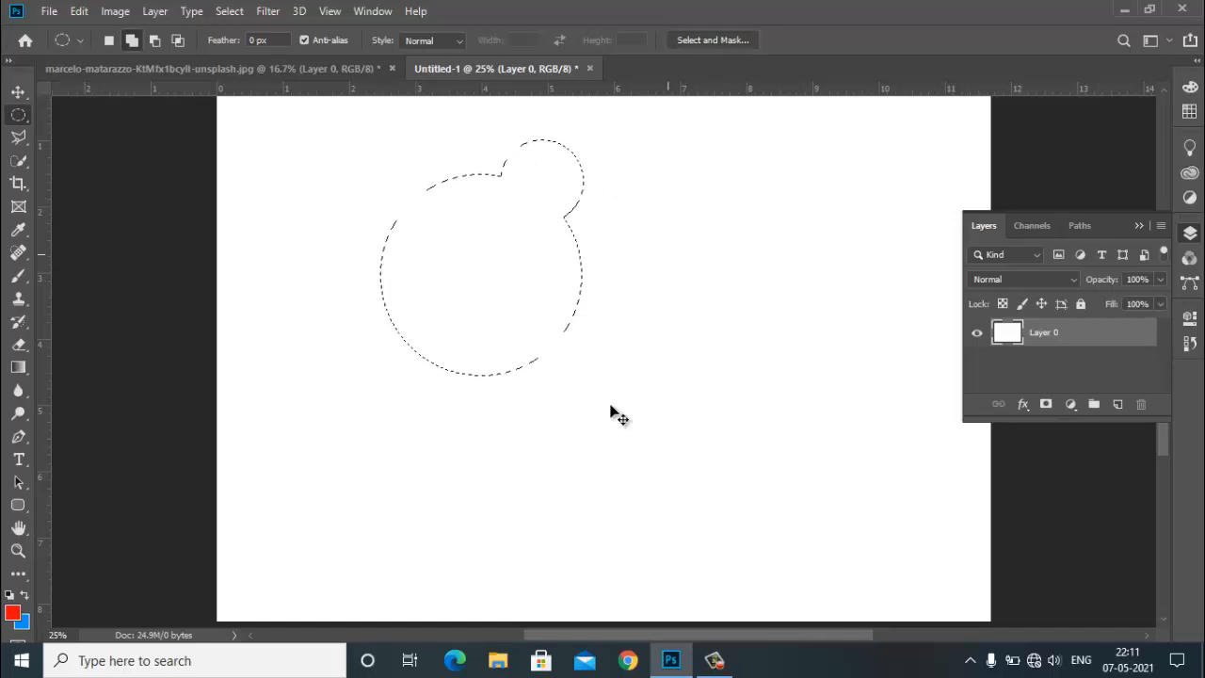
key("ctrl+z")
Step: Subtract overlapping ellipses, the larger about 3.1 by 2.9 in, from the circle's upper left to leave a thin crescent selection
left_click(155, 41)
left_click_drag(356, 138, 511, 284)
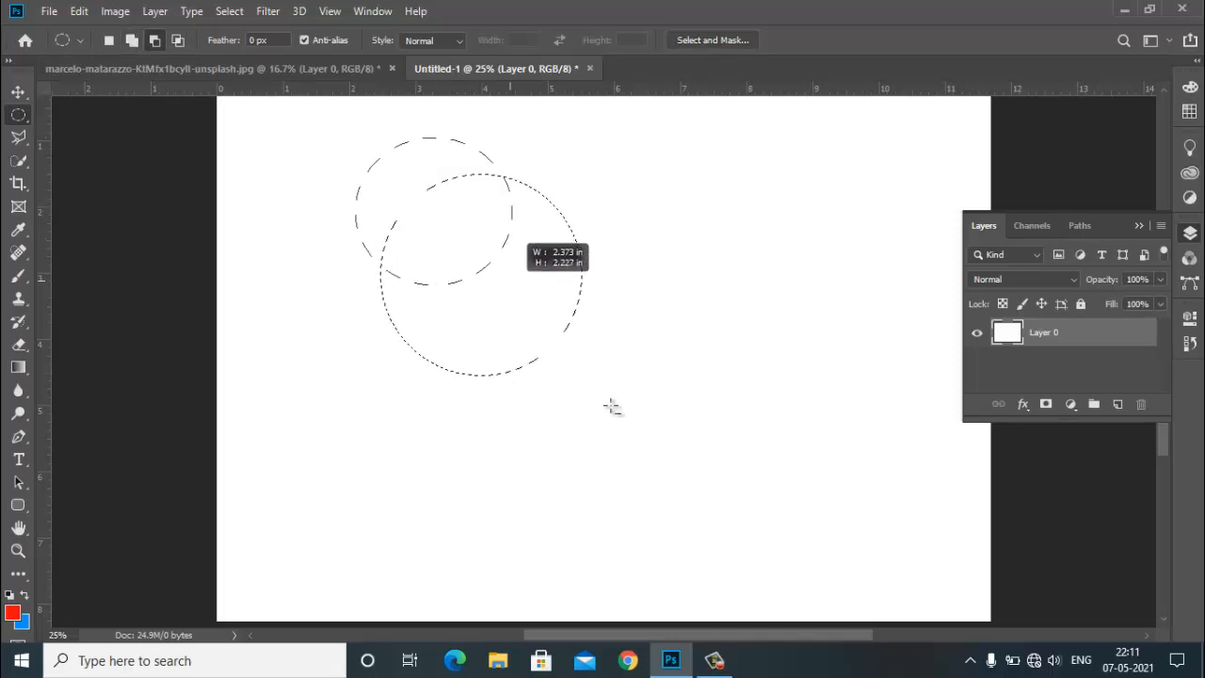
left_click_drag(612, 407, 612, 407)
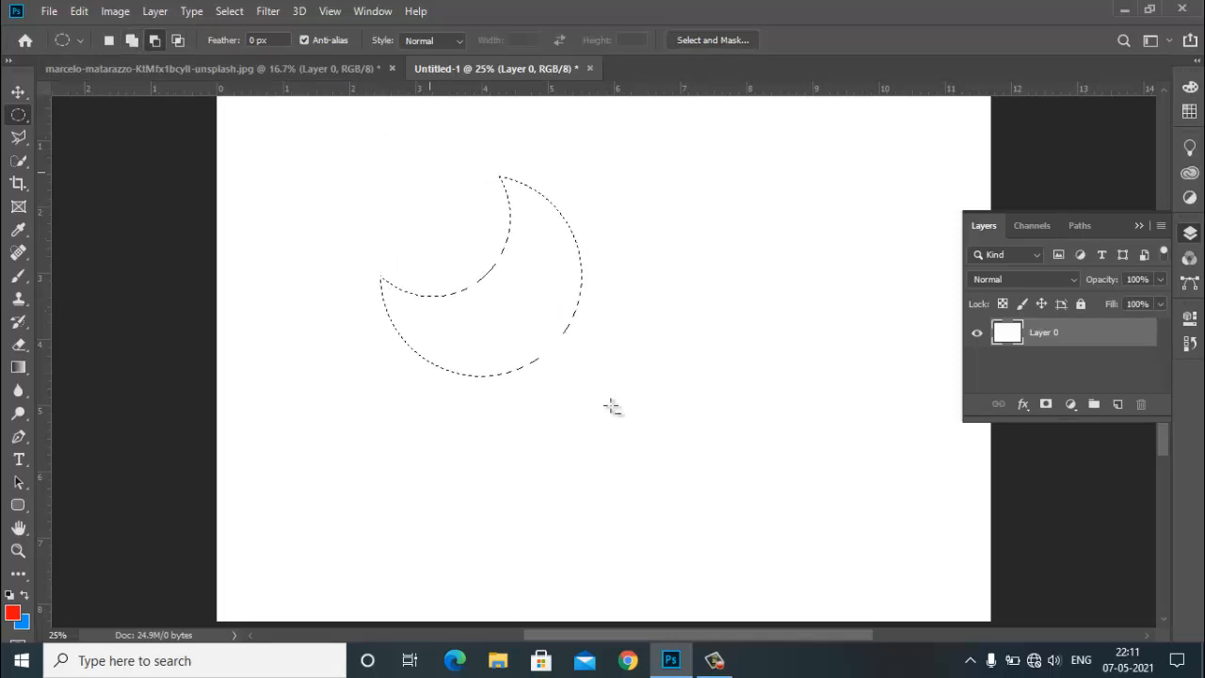
left_click_drag(346, 147, 548, 342)
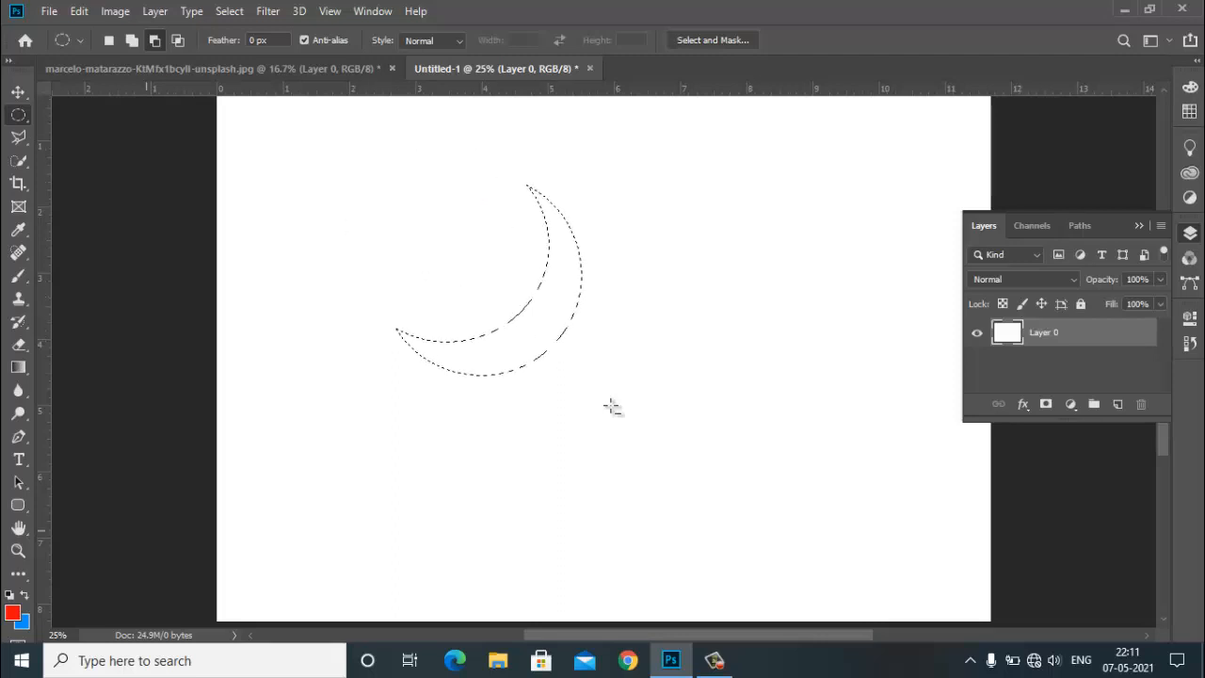
Step: Set the foreground colour to ff7474, fill the crescent selection with it, and deselect
left_click(13, 612)
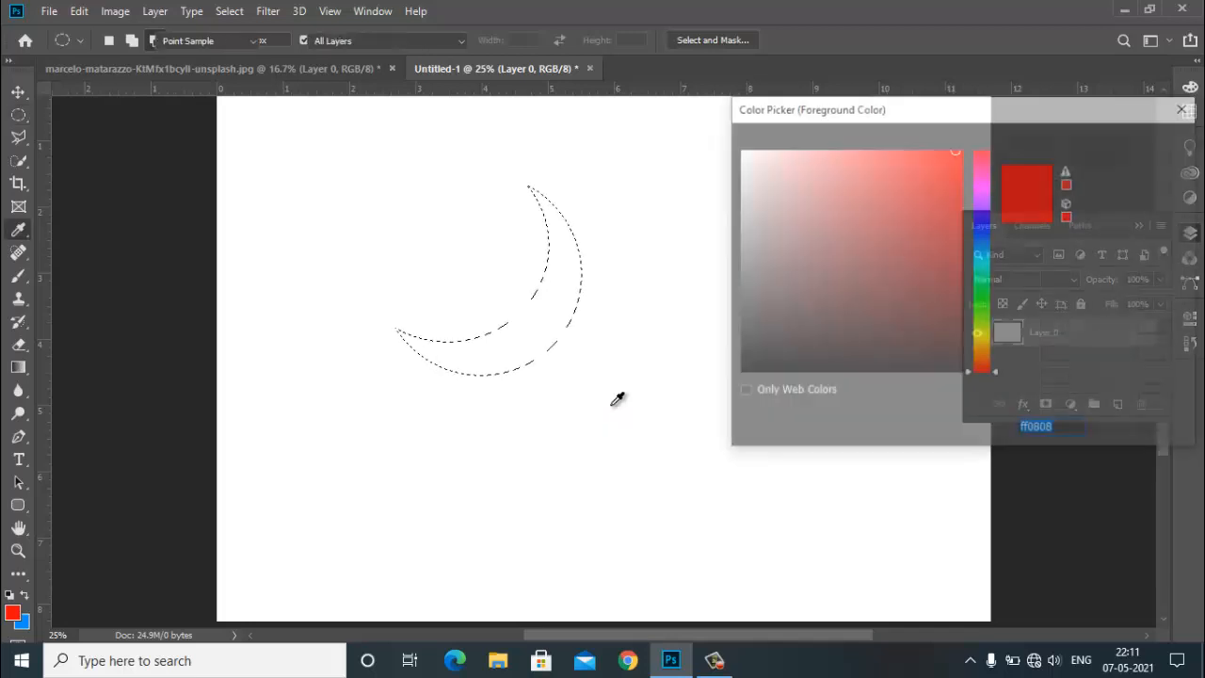
left_click(884, 170)
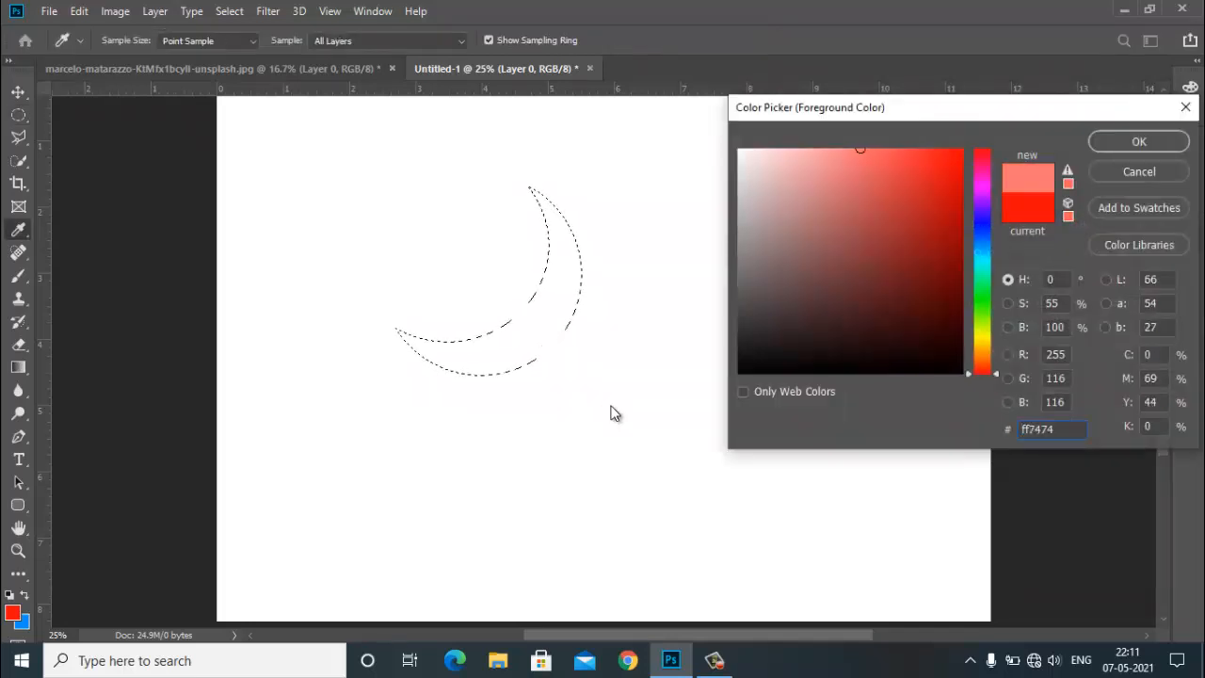
key("Return")
key("m")
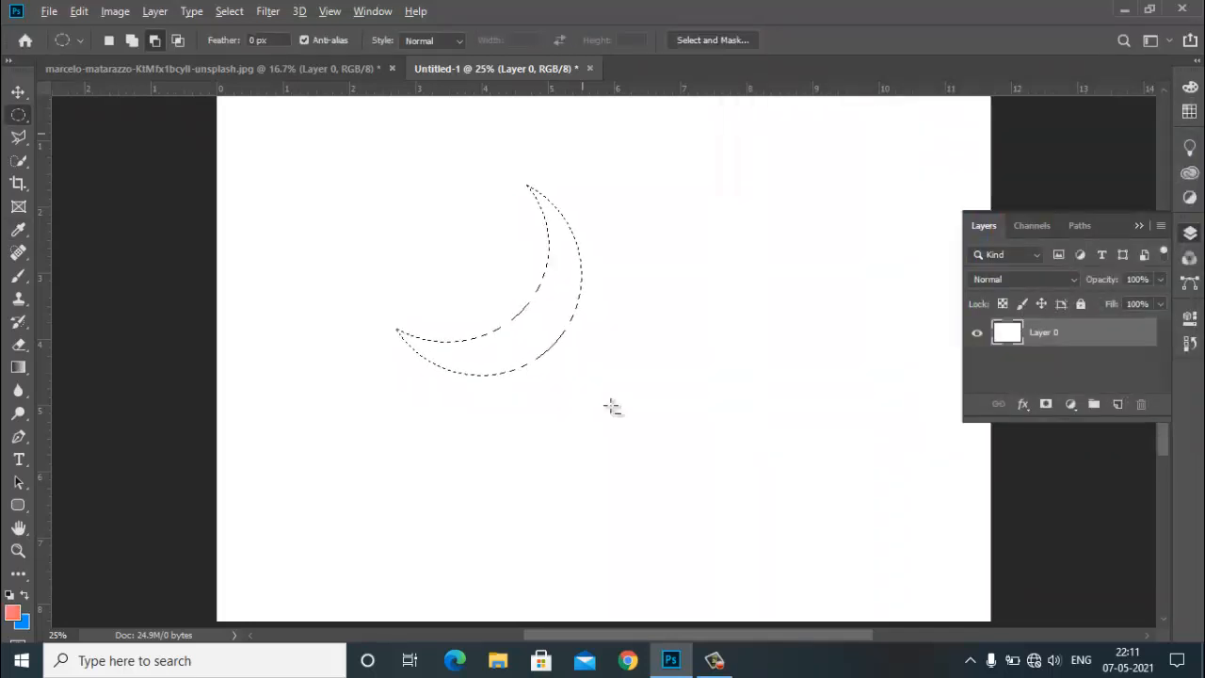
key("alt+BackSpace")
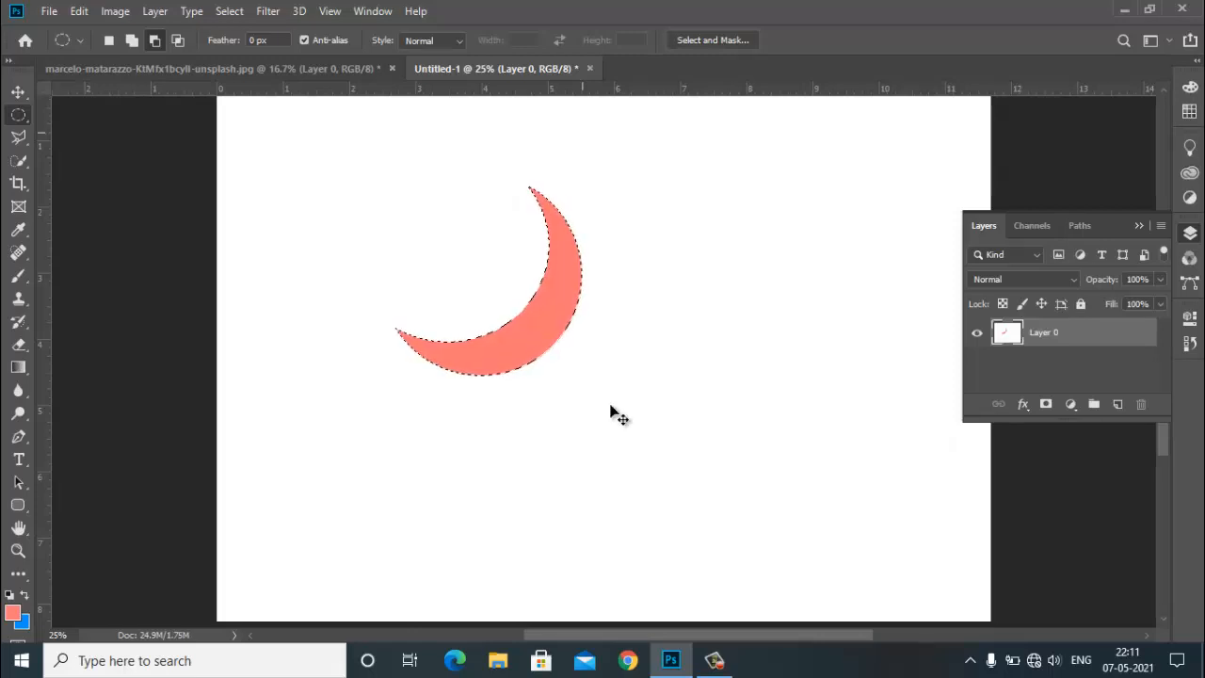
key("ctrl+d")
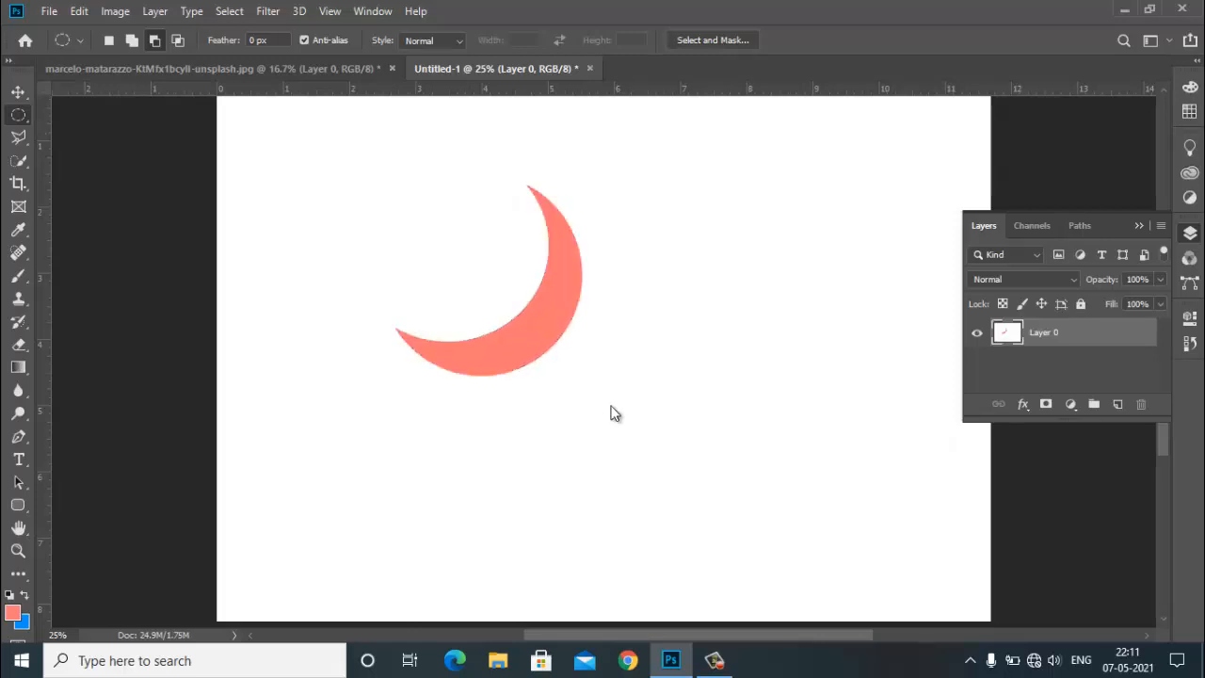
Step: Remove the crescent's fill from Layer 0 and clear the selection
key("ctrl+shift+d")
key("Delete")
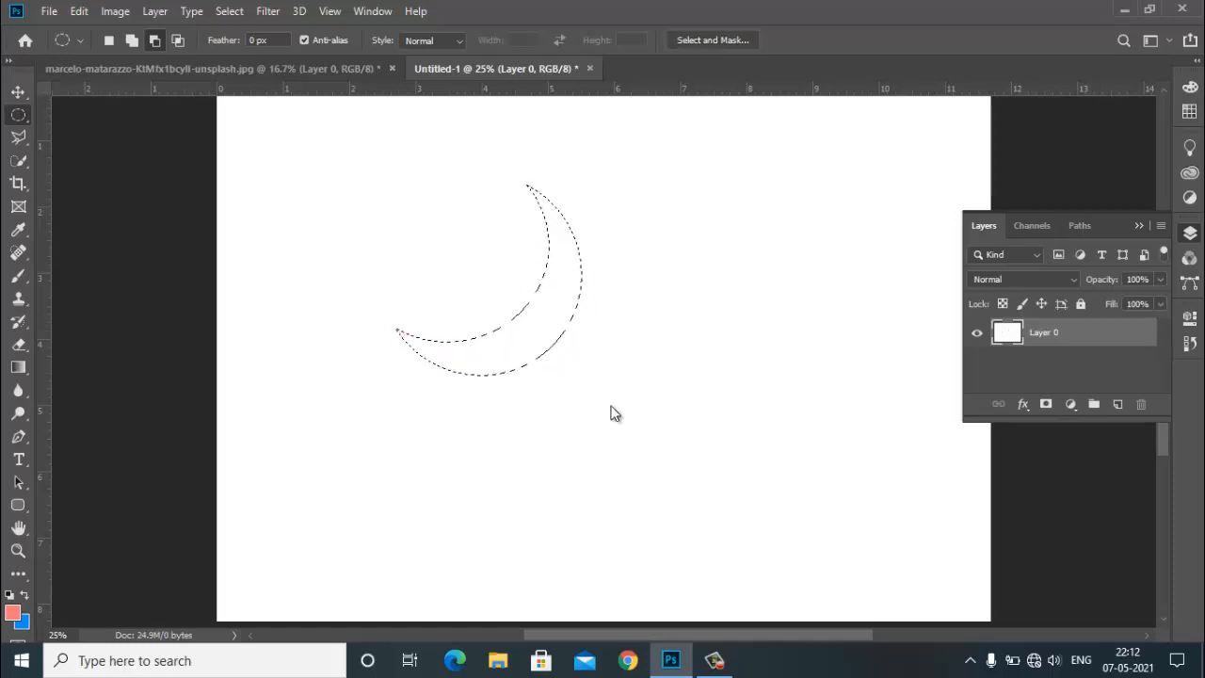
key("ctrl+d")
Step: Create a new layer and draw a new circular selection about 3.8 in across
key("ctrl+shift+alt+n")
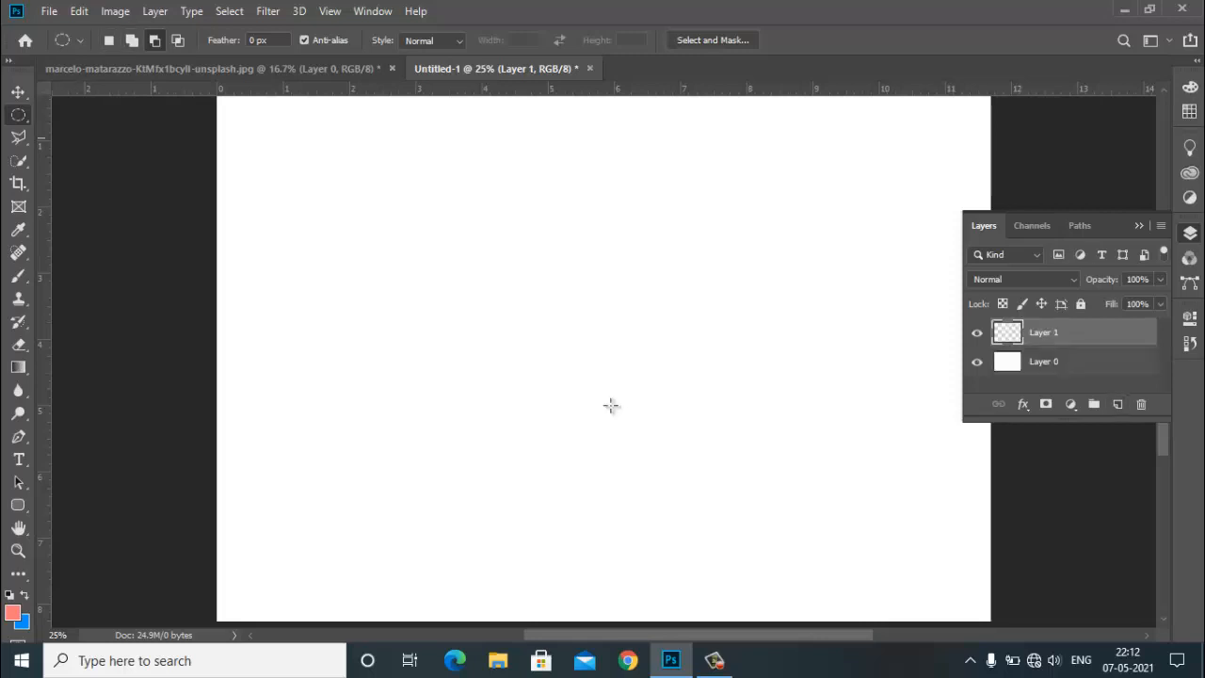
left_click(109, 41)
left_click_drag(532, 345, 406, 218)
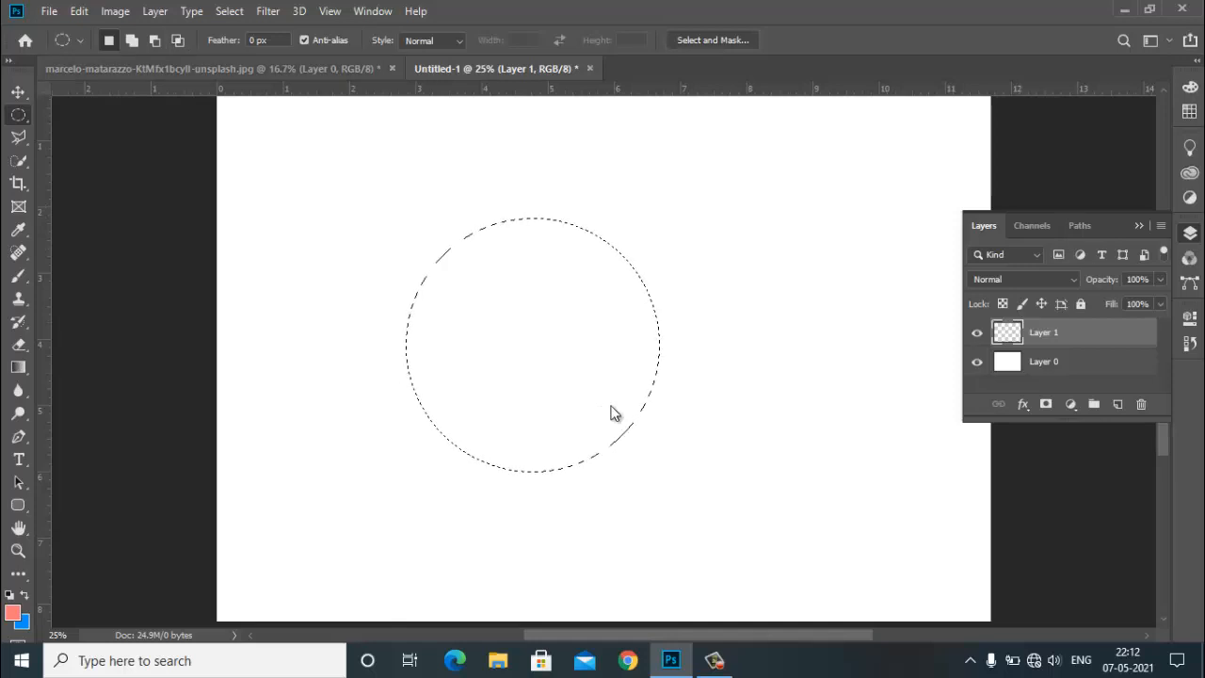
Step: Try intersecting the circle with an ellipse over its upper-left edge to leave a leaf-shaped selection, and undo it
key("alt")
key("shift")
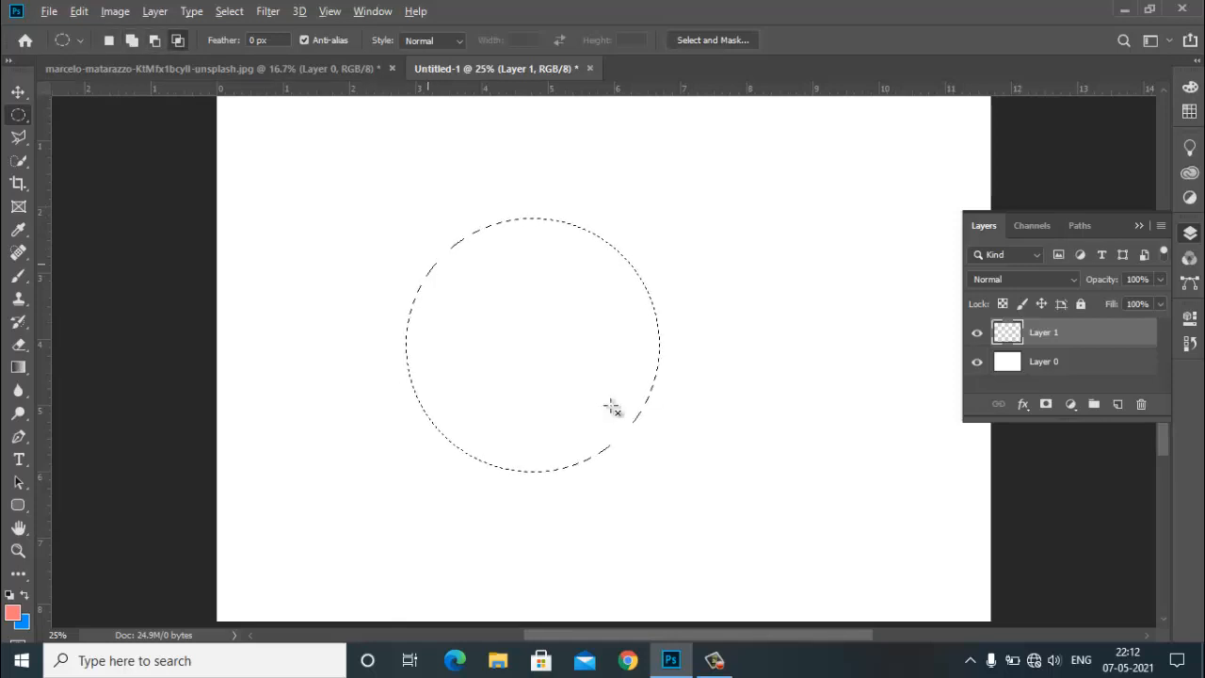
mouse_move(430, 267)
left_mouse_down()
mouse_move(323, 161)
mouse_move(385, 202)
mouse_move(308, 170)
mouse_move(371, 210)
mouse_move(319, 182)
left_mouse_up()
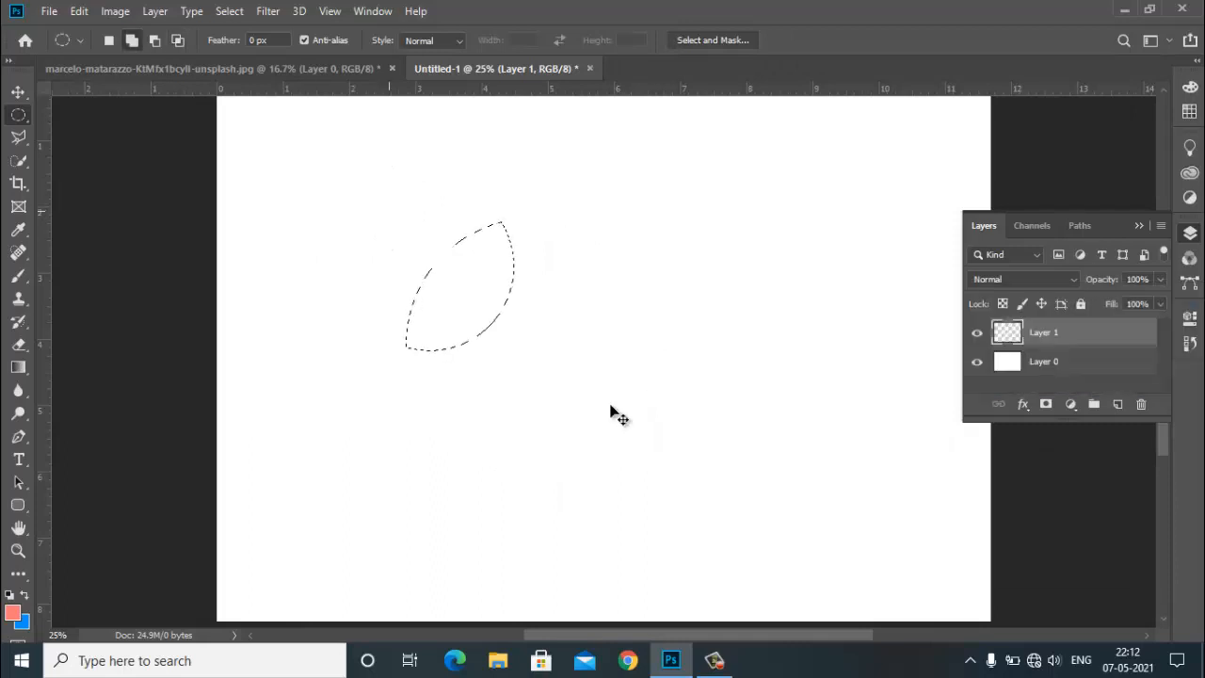
key("ctrl+z")
Step: Add two ears to the circular selection: about 2.1 by 2 in at its upper left and about 2.1 by 2.4 in at its upper right
left_click_drag(315, 162, 456, 296)
left_click_drag(704, 143, 586, 268)
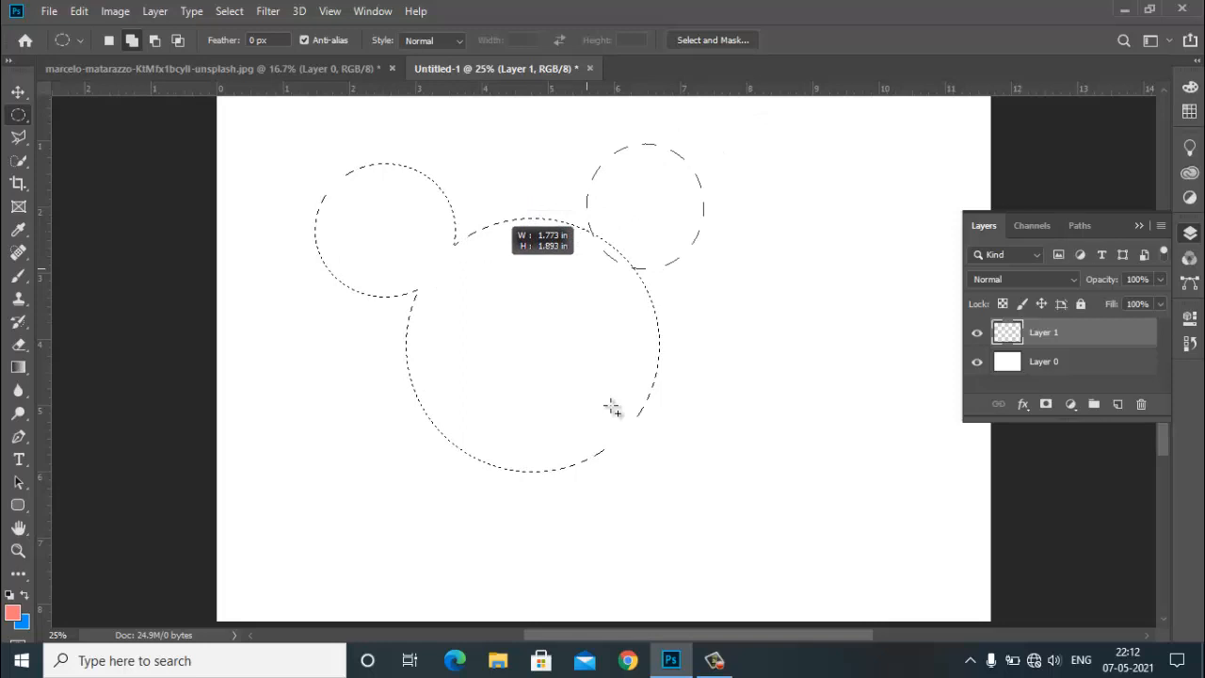
left_click_drag(612, 406, 612, 406)
key("ctrl+z")
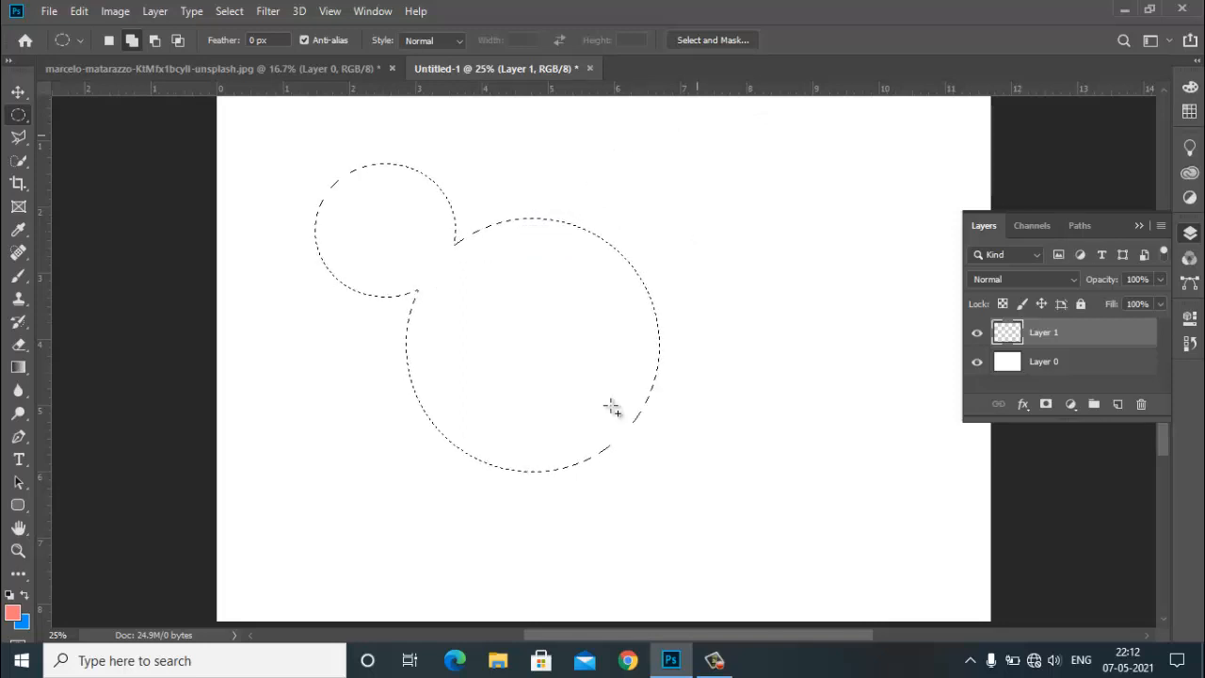
left_click_drag(704, 131, 567, 259)
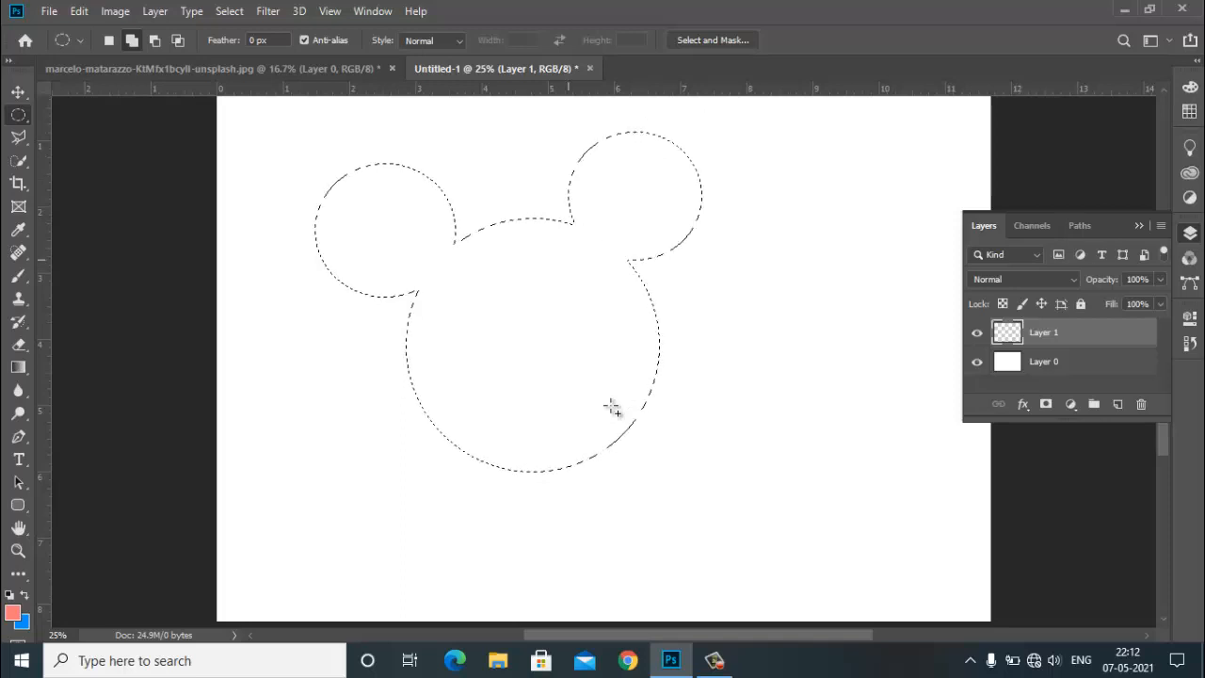
key("ctrl+z")
left_click_drag(715, 104, 576, 260)
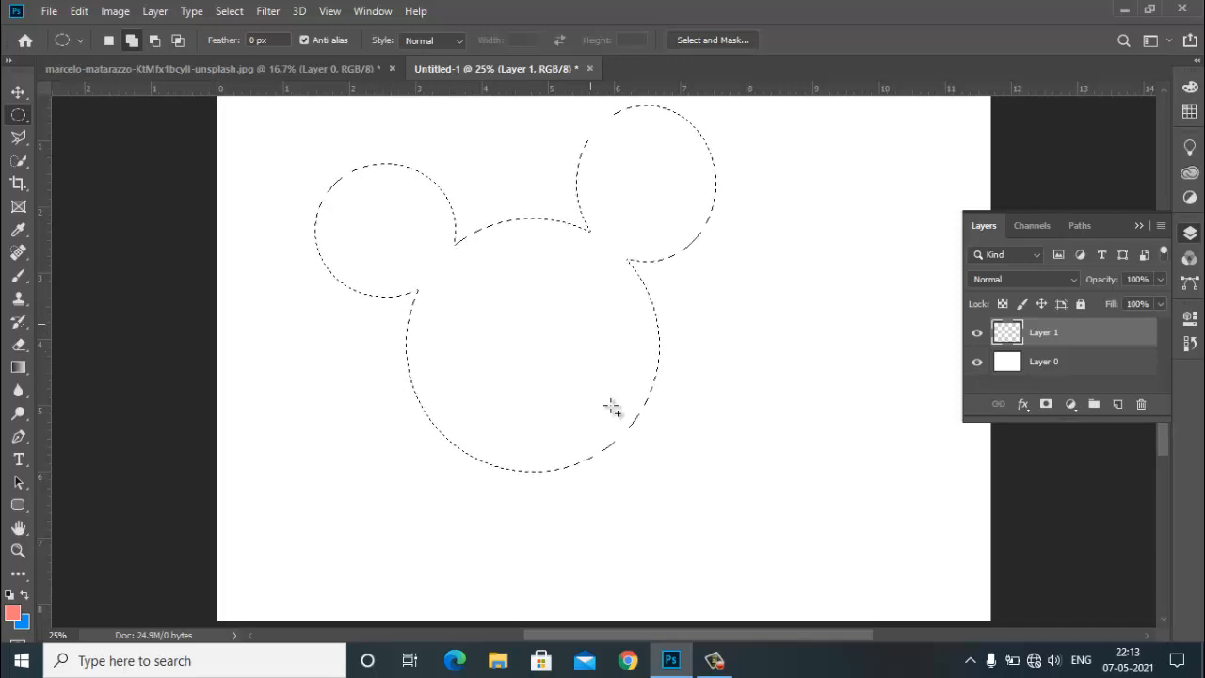
Step: Subtract two eyes about 1 in tall, a mouth about 1.9 in wide and a nose about 0.4 in across from the head selection
key("alt")
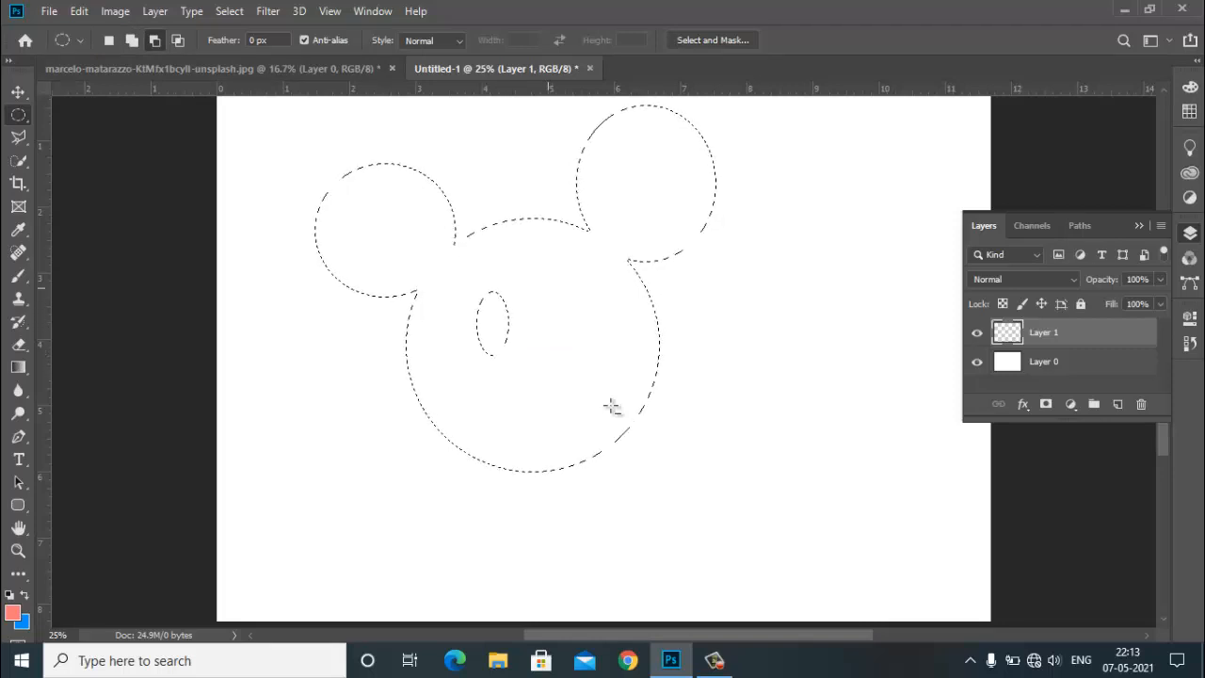
left_click_drag(611, 407, 611, 405)
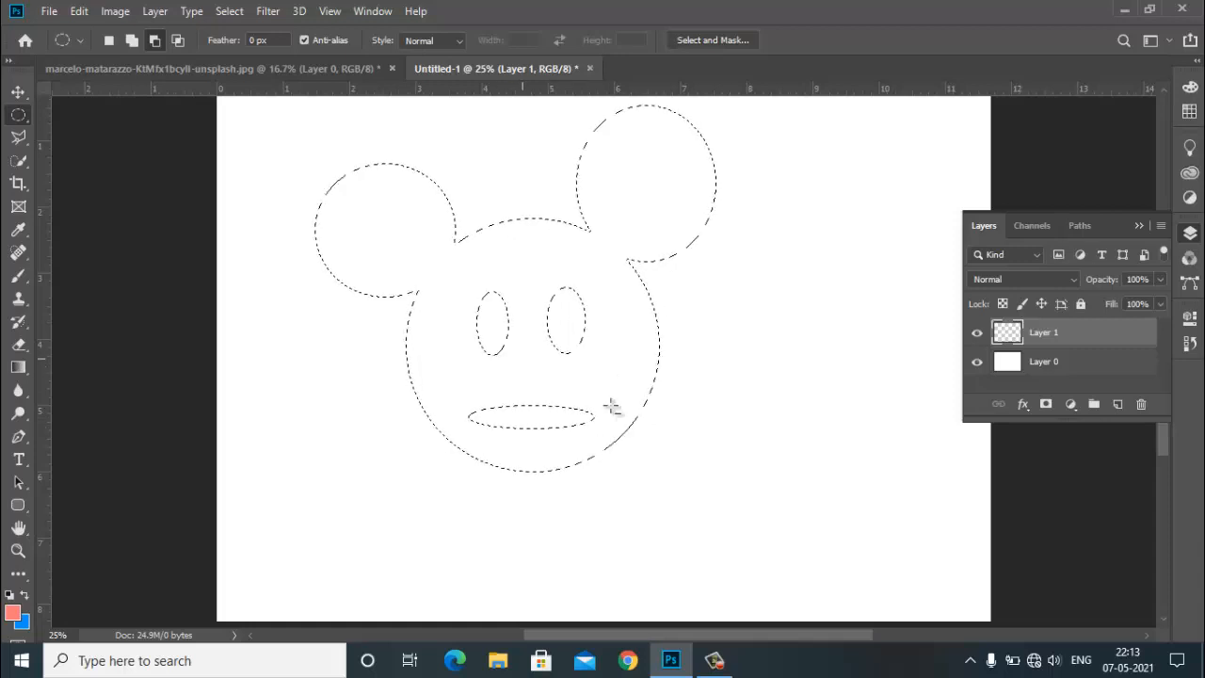
left_click_drag(611, 406, 614, 406)
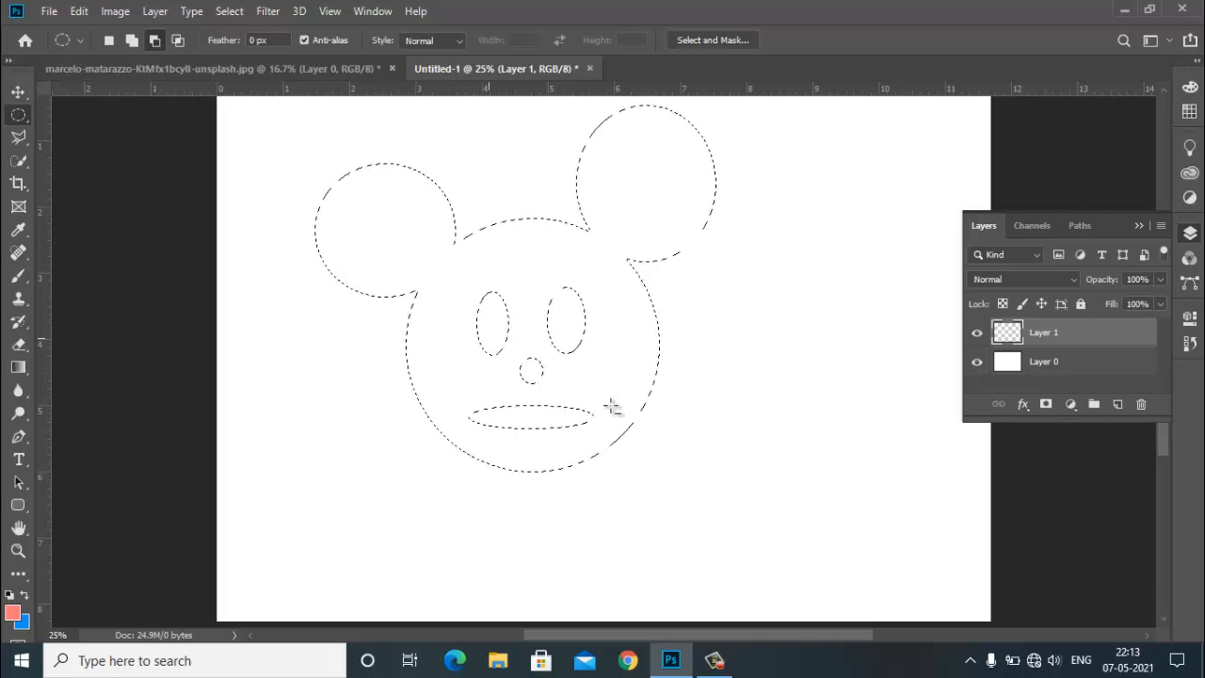
Step: Fill the mouse-head selection on Layer 1 with the coral foreground color and clear the selection
left_click(132, 40)
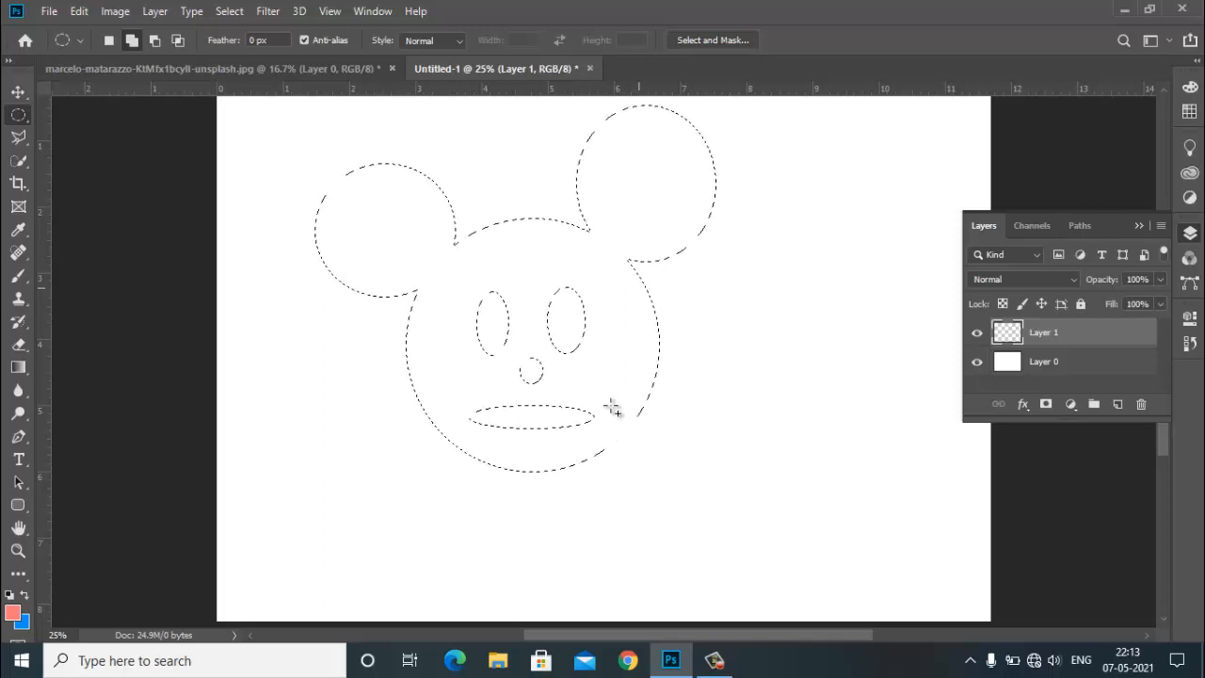
key("alt+BackSpace")
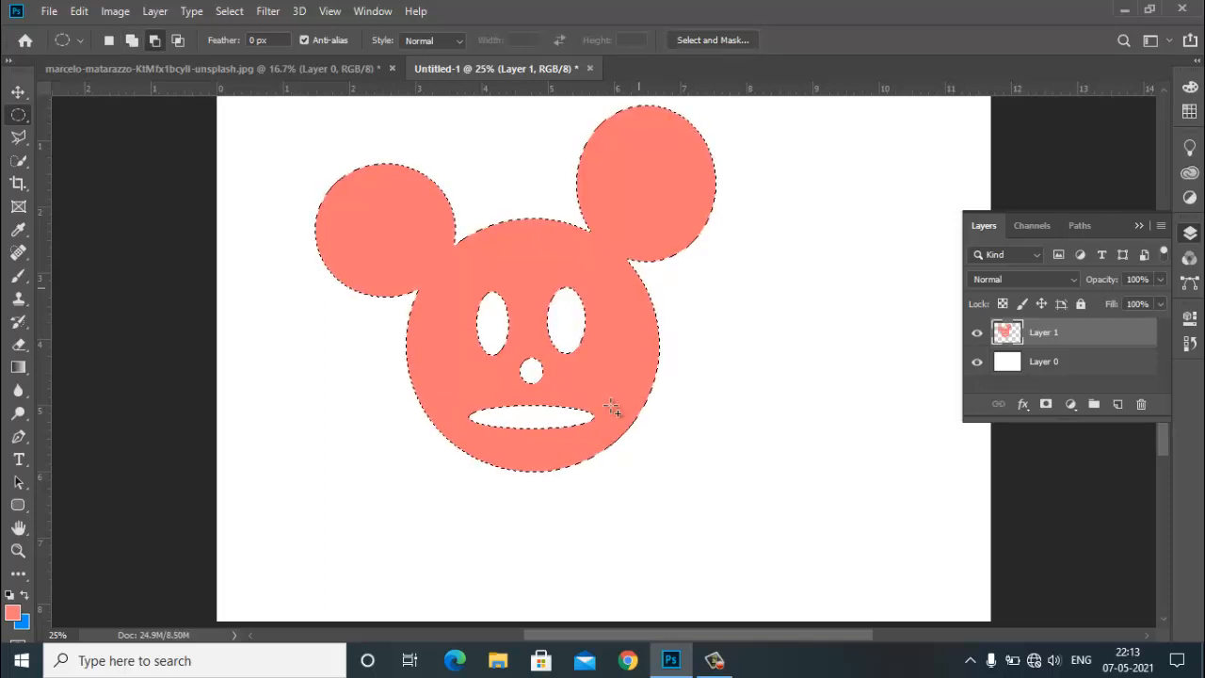
key("ctrl+d")
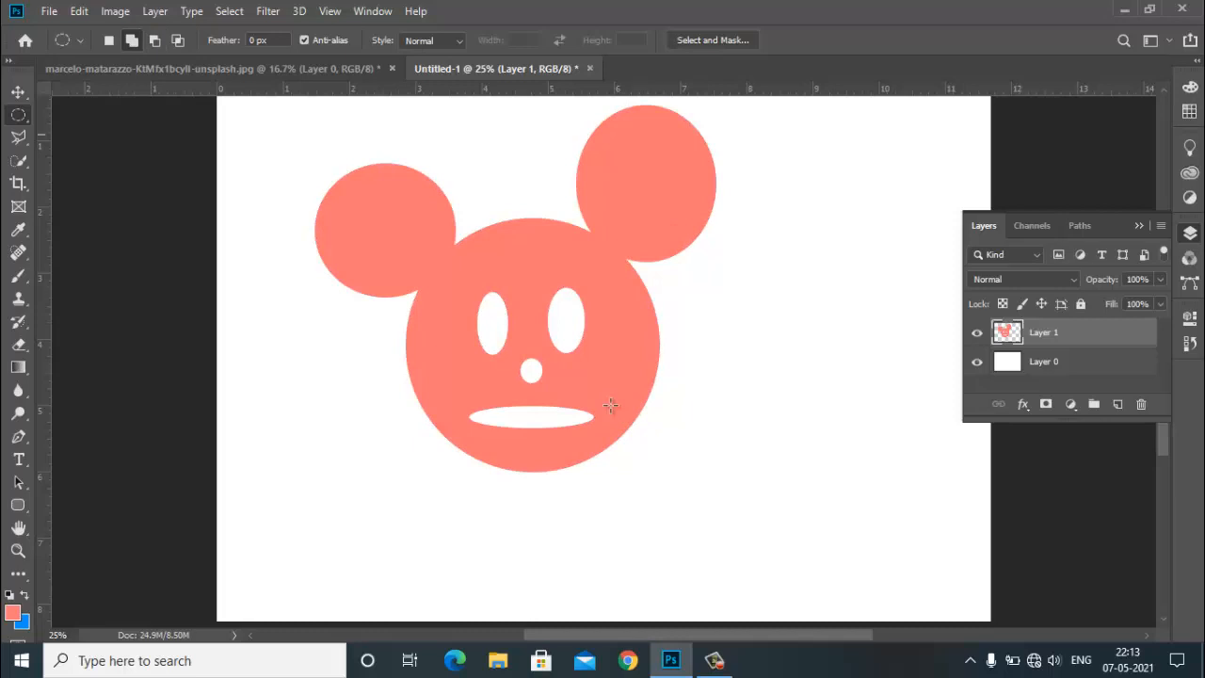
Step: Try to move the white background layer, undo the move, and reselect the mouse-head layer
key("v")
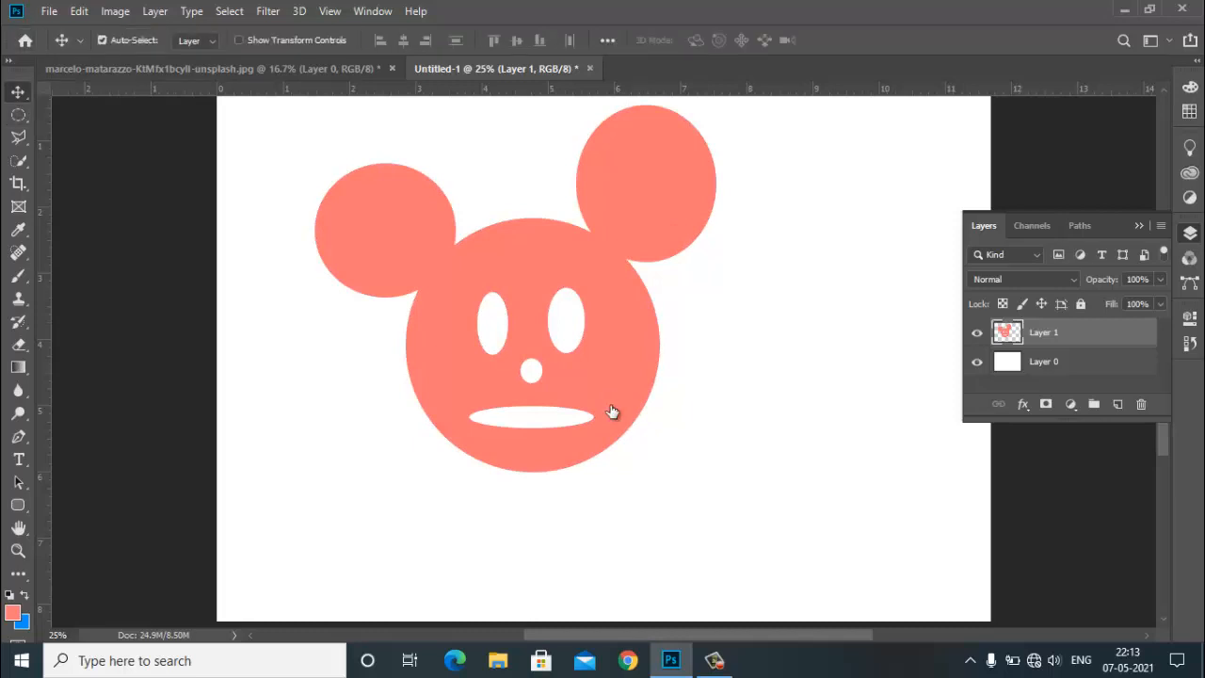
key("ctrl+comma")
left_click(977, 333)
mouse_move(562, 321)
left_mouse_down()
mouse_move(659, 477)
mouse_move(541, 322)
left_mouse_up()
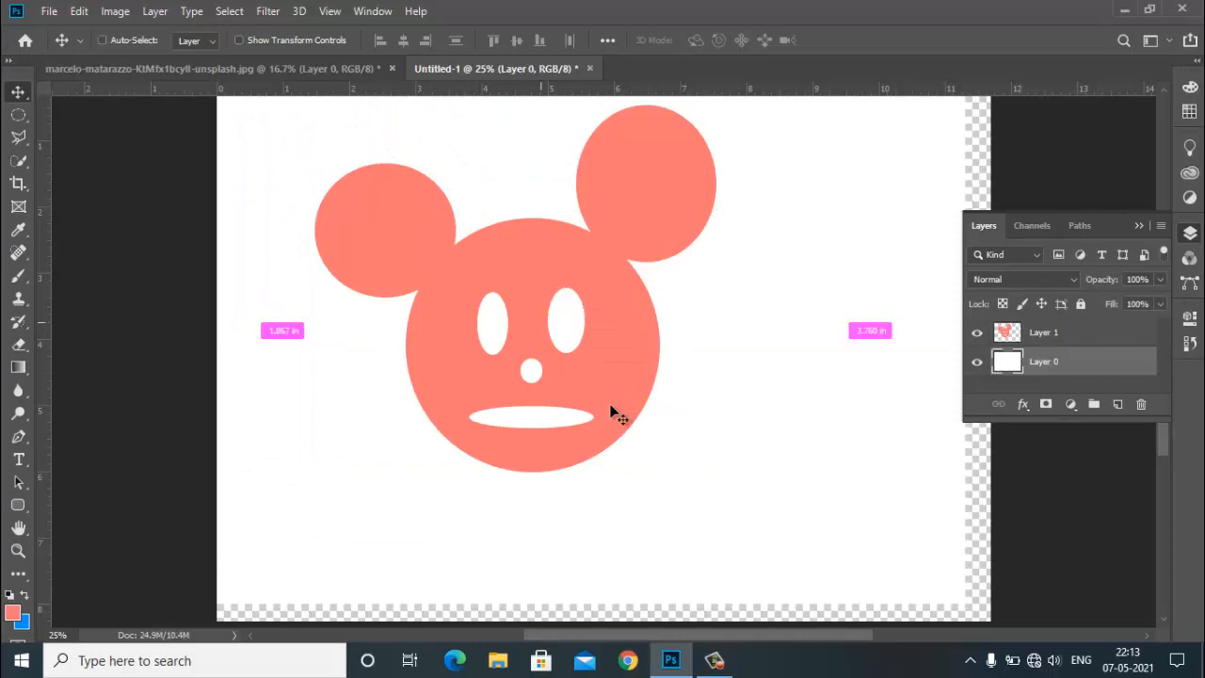
key("ctrl+z")
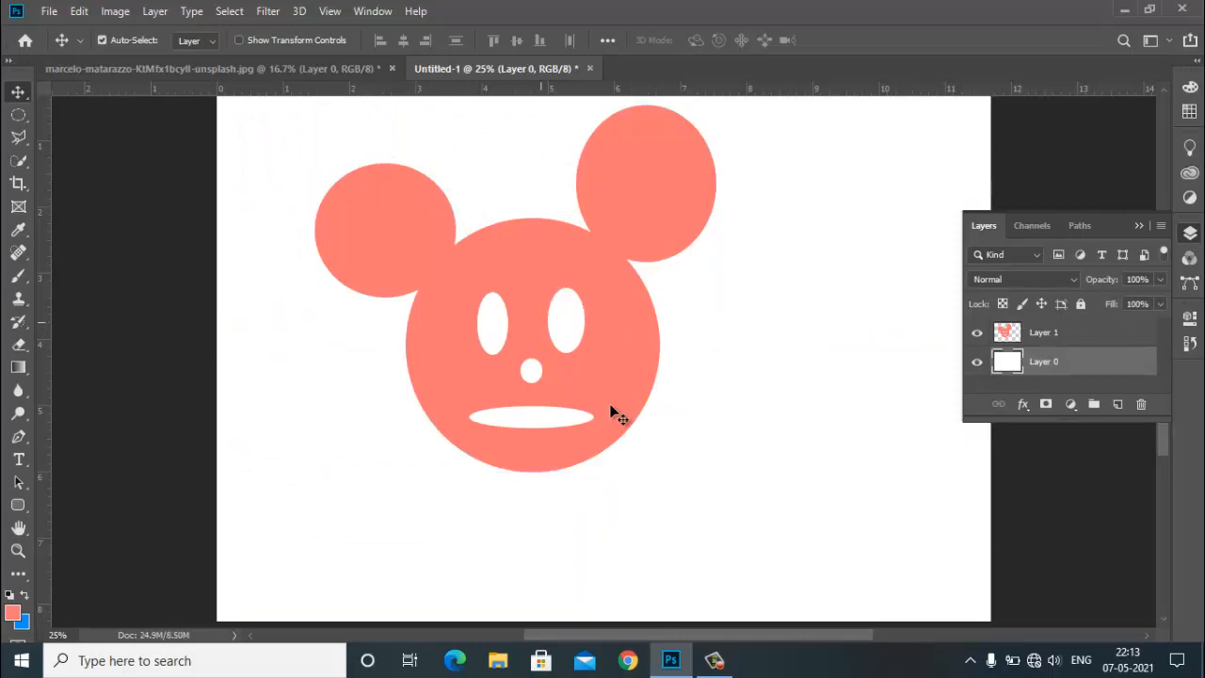
key("ctrl+minus")
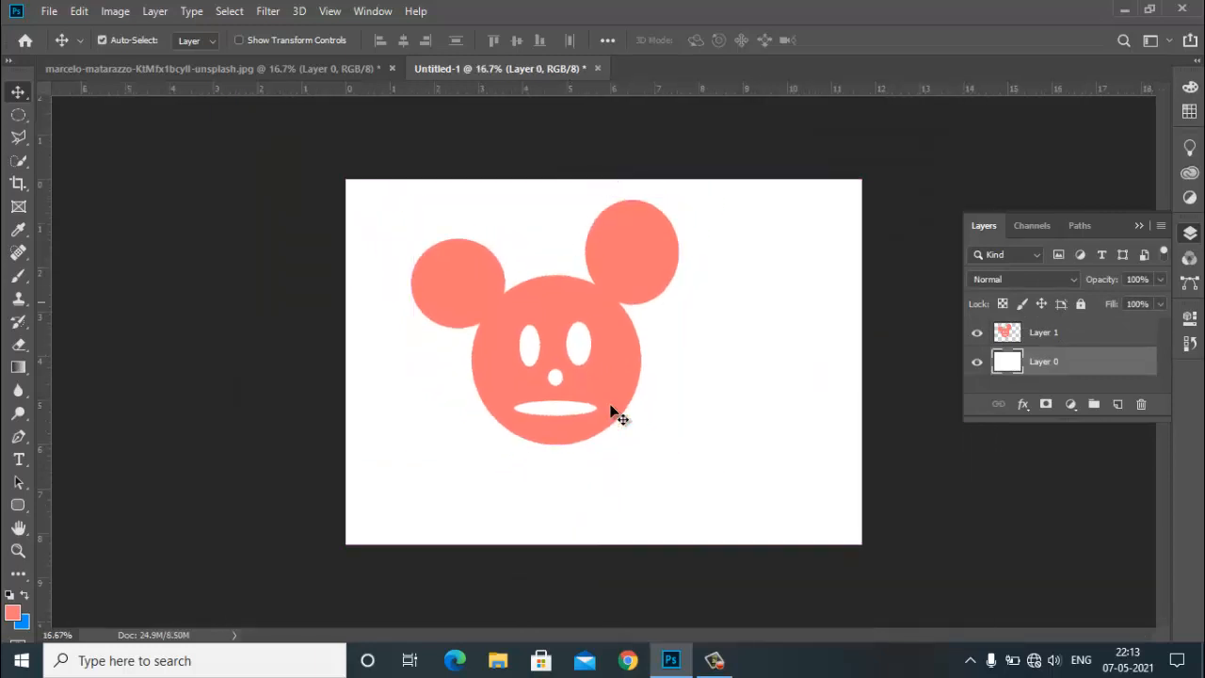
left_click_drag(617, 415, 610, 411)
Step: Switch to the guitarist photo and draw an elliptical selection about 11 by 15 in around his head and upper chest
key("ctrl+Tab")
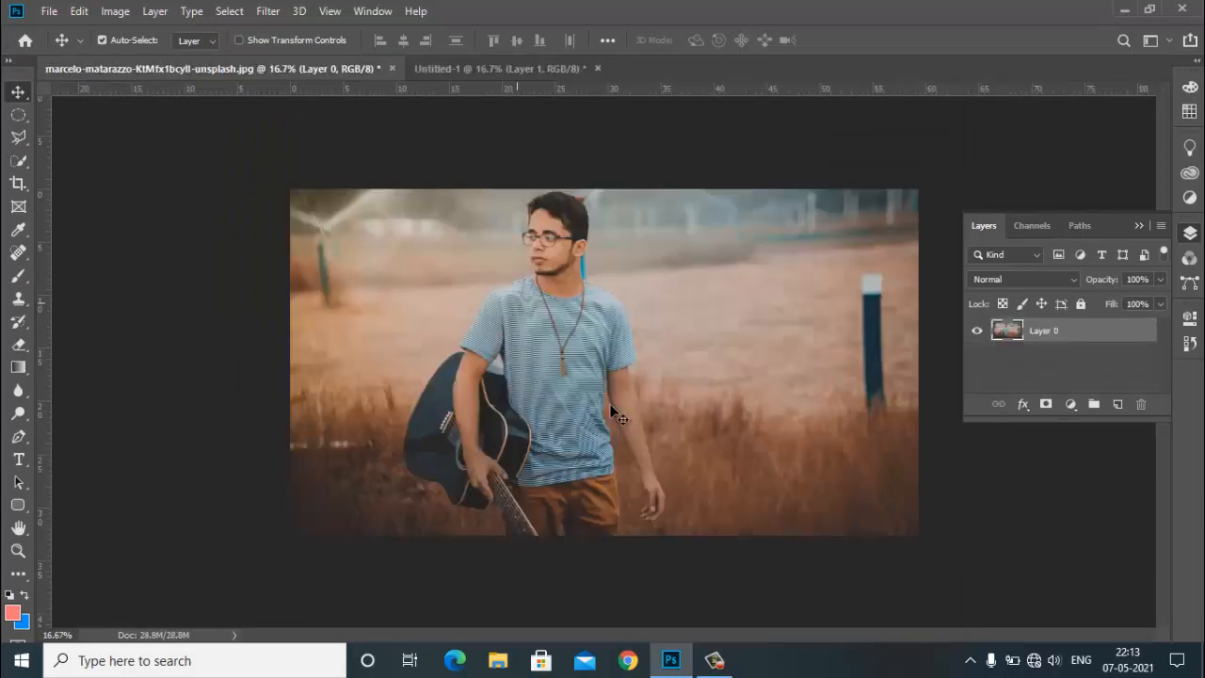
key("m")
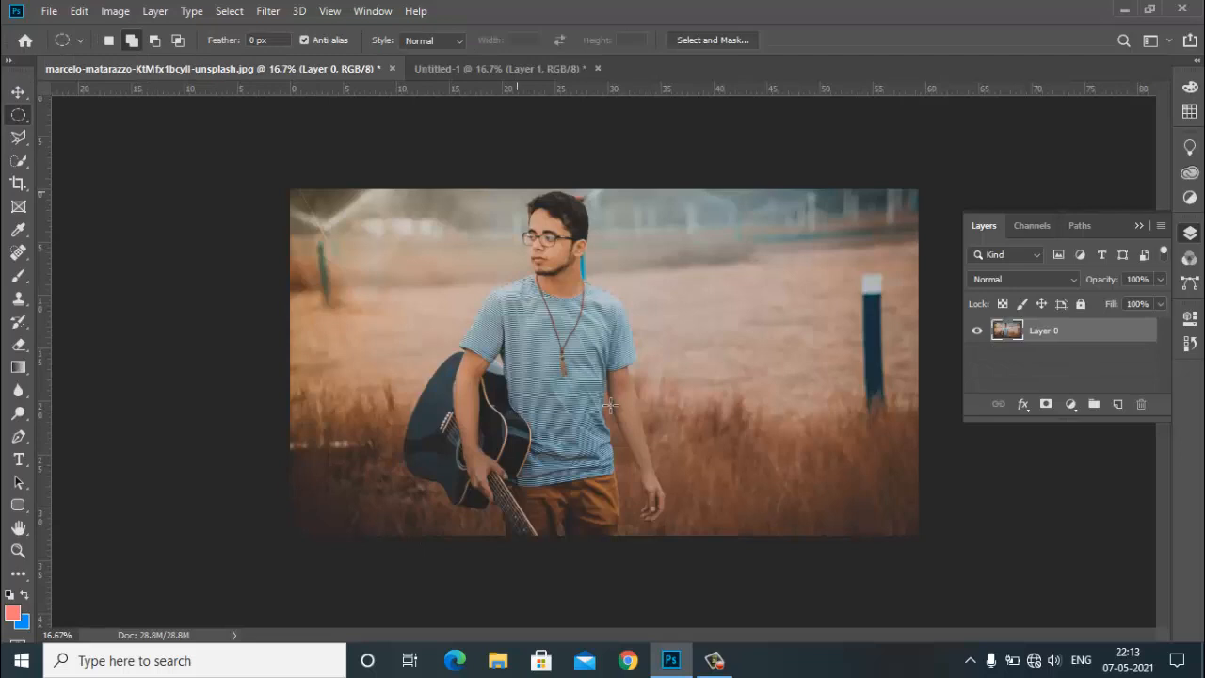
left_click_drag(501, 191, 619, 347)
Step: Look through the image adjustments that can be applied to the elliptical selection
key("alt+i")
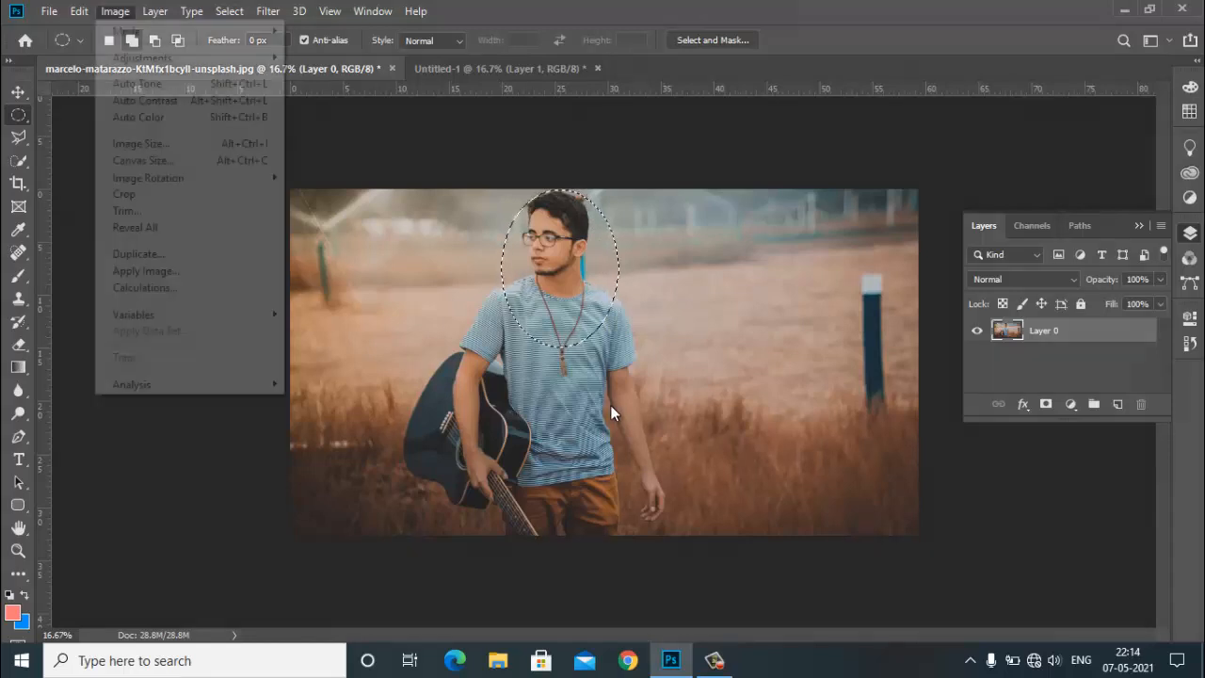
mouse_move(142, 59)
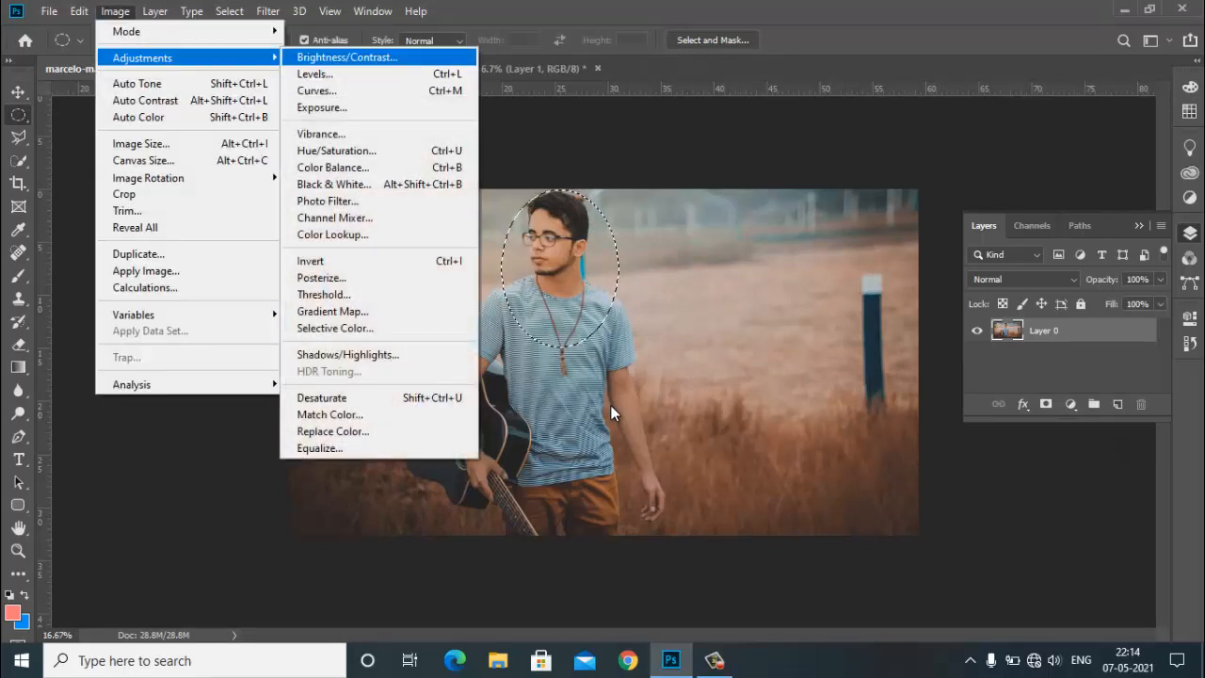
key("Down")
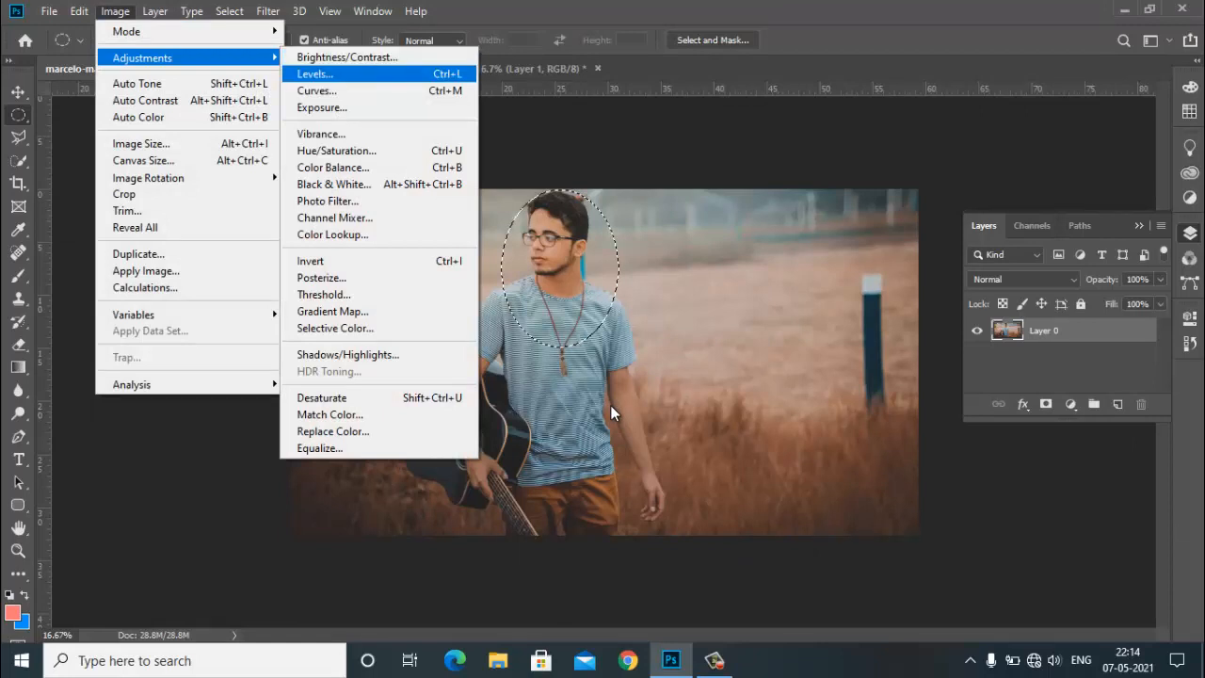
key("Up")
key("Down")
key("Down")
key("Down")
key("Up")
key("Up")
key("Up")
key("Down")
key("Down")
key("Down")
key("Down")
key("Down")
key("Down")
key("Down")
key("Down")
key("Down")
key("Down")
key("Down")
key("Down")
key("Down")
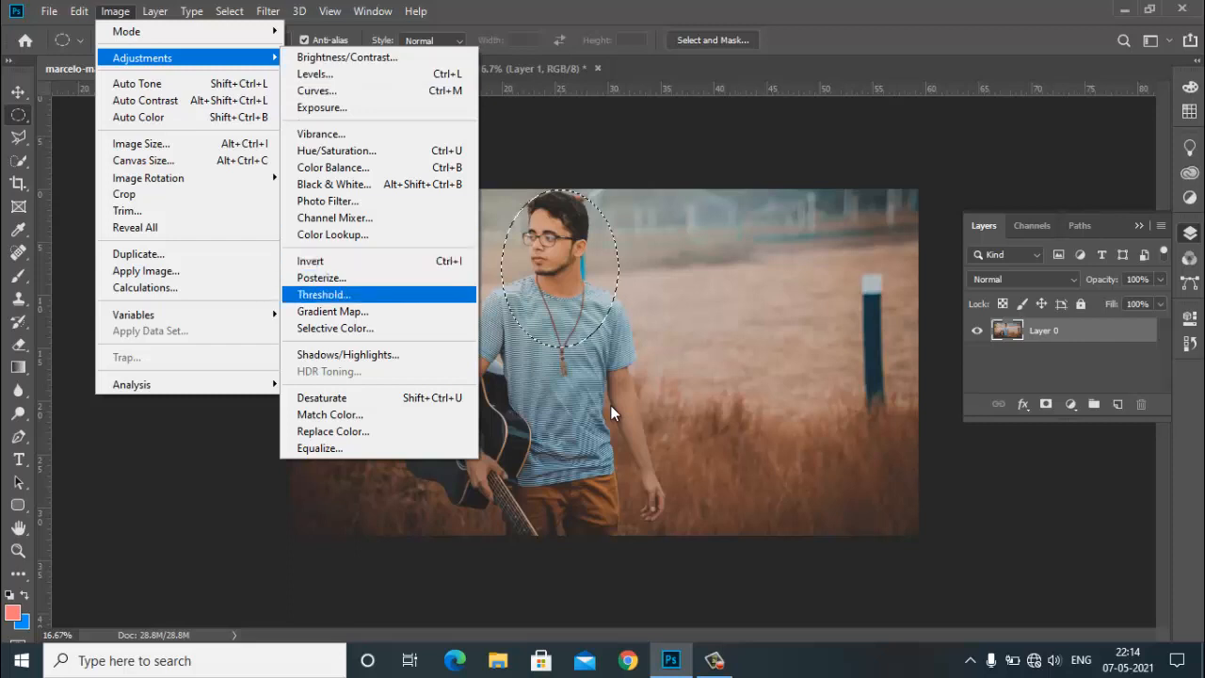
key("Up")
key("Up")
key("Up")
key("Up")
key("Up")
key("Up")
key("Up")
key("Up")
key("Up")
key("Up")
key("Up")
key("Up")
key("Up")
Step: Try Color Balance on the selected head area with midtone levels of +39, -1 and -4
key("Down")
key("Down")
key("Down")
key("Down")
key("Down")
key("Down")
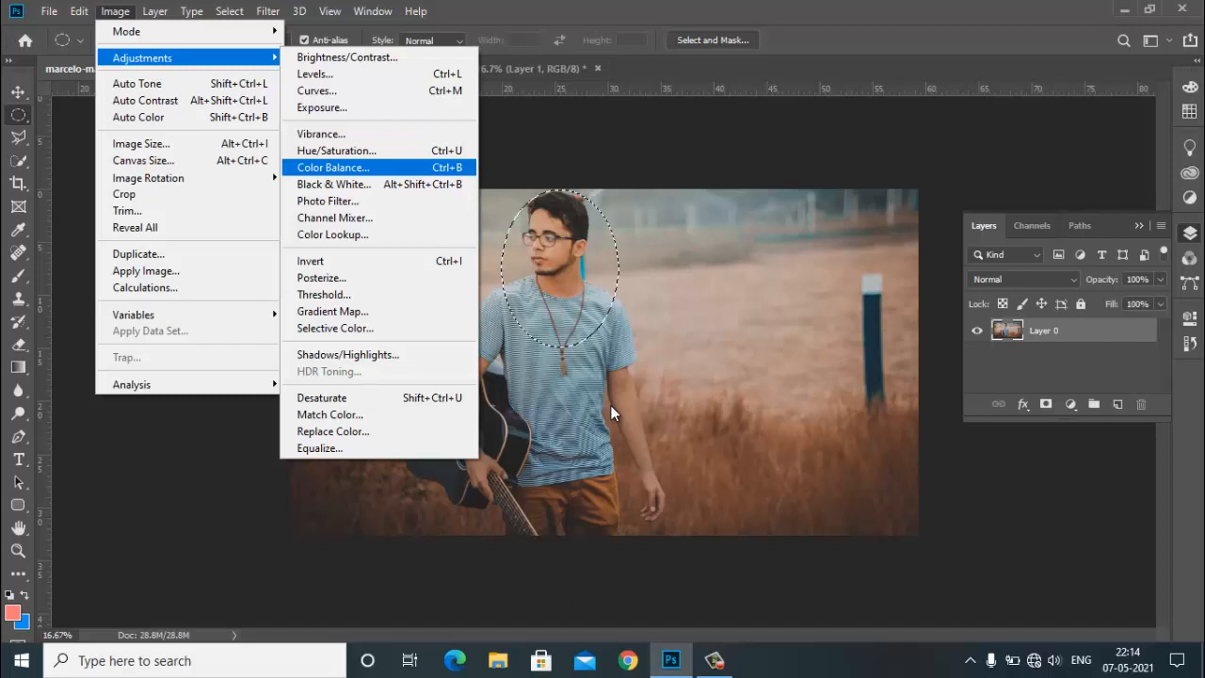
key("Return")
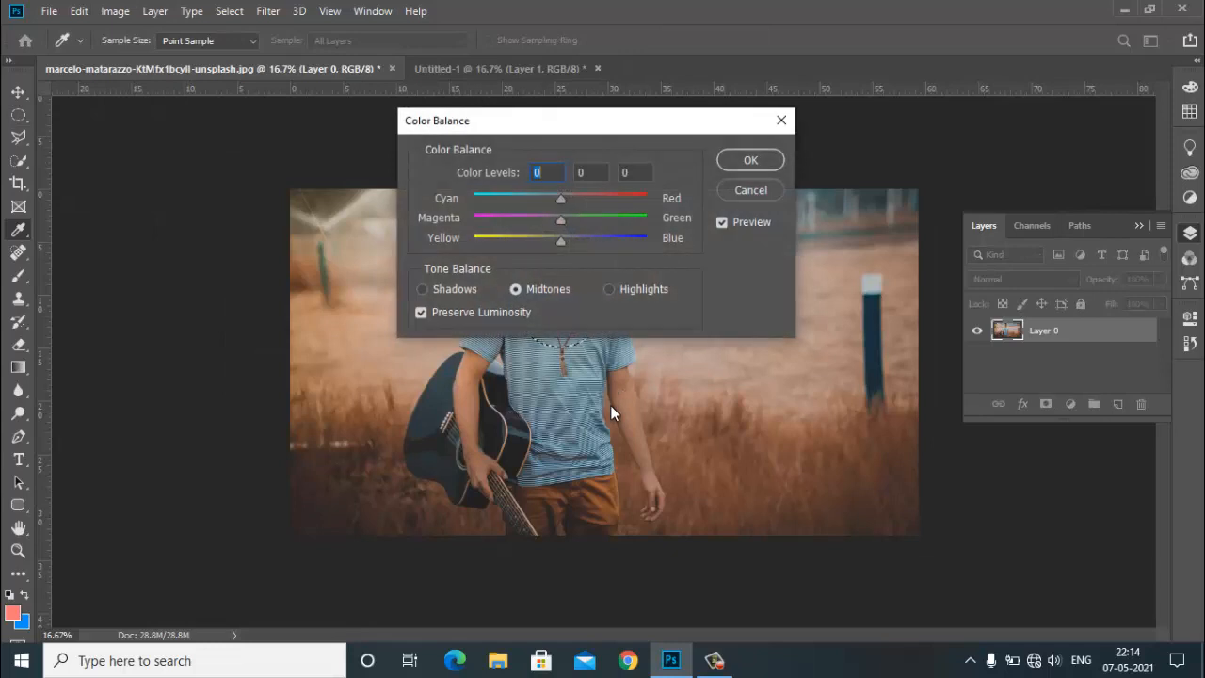
left_click_drag(678, 121, 979, 95)
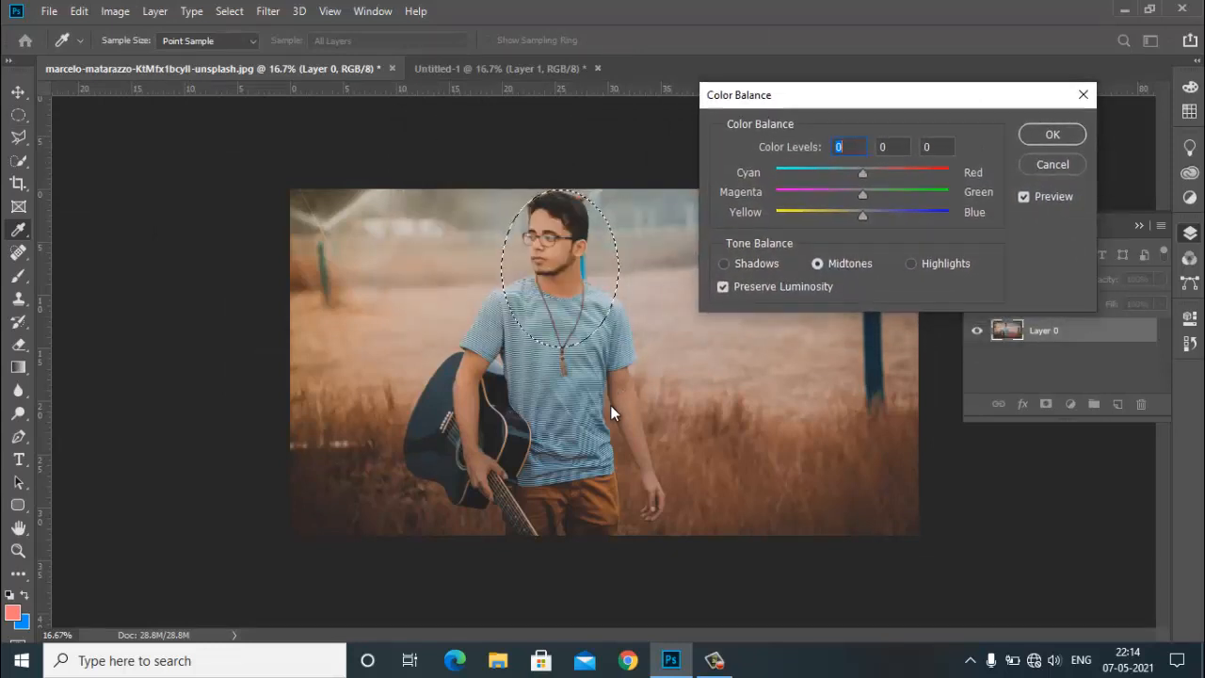
left_click_drag(862, 195, 836, 215)
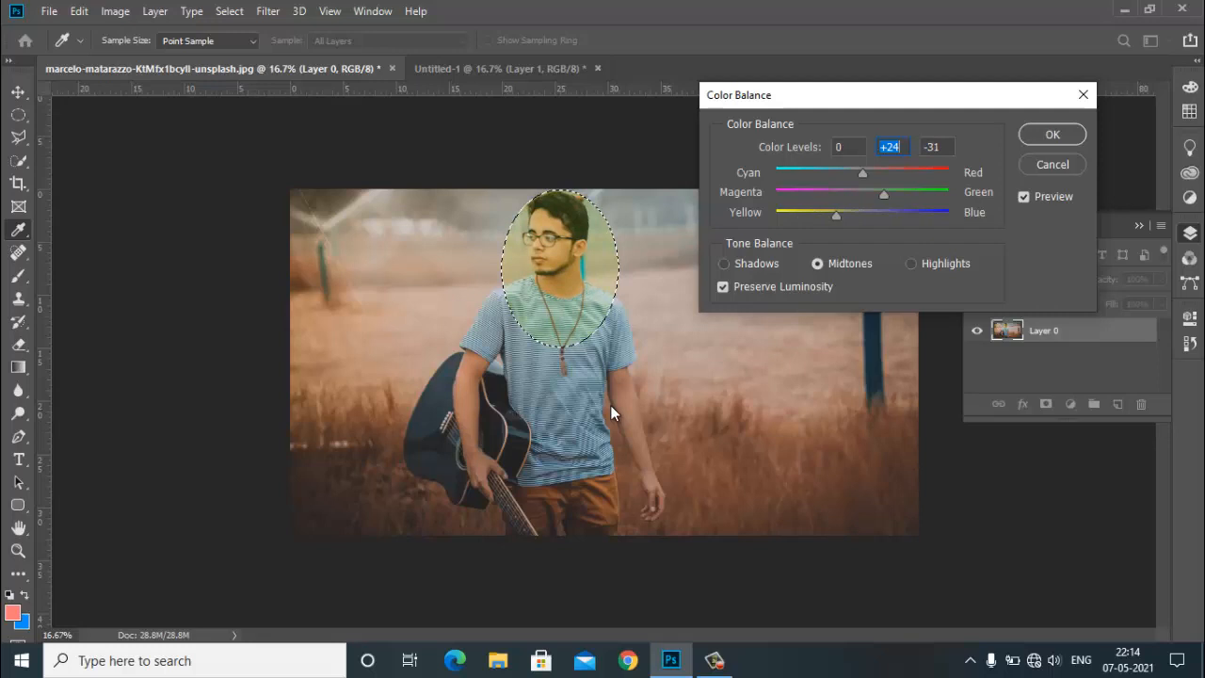
key("Tab")
mouse_move(862, 173)
left_mouse_down()
mouse_move(909, 173)
mouse_move(887, 195)
mouse_move(861, 194)
mouse_move(859, 215)
left_mouse_up()
key("Tab")
left_click_drag(903, 173, 896, 173)
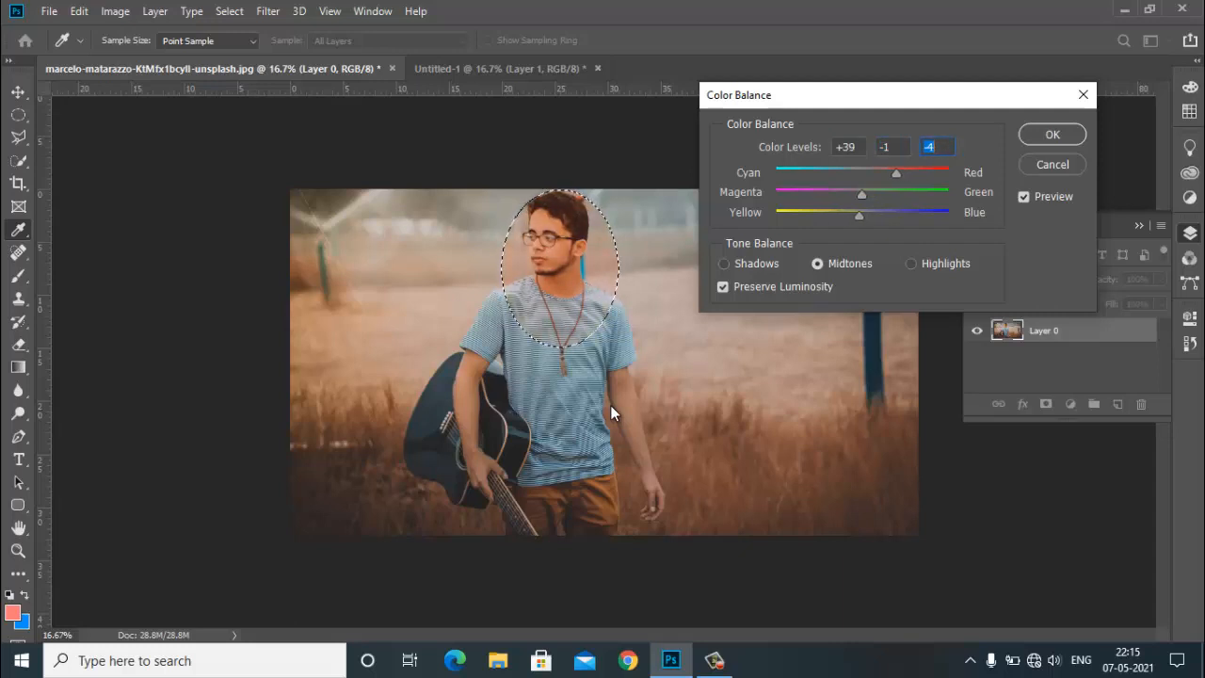
key("Tab")
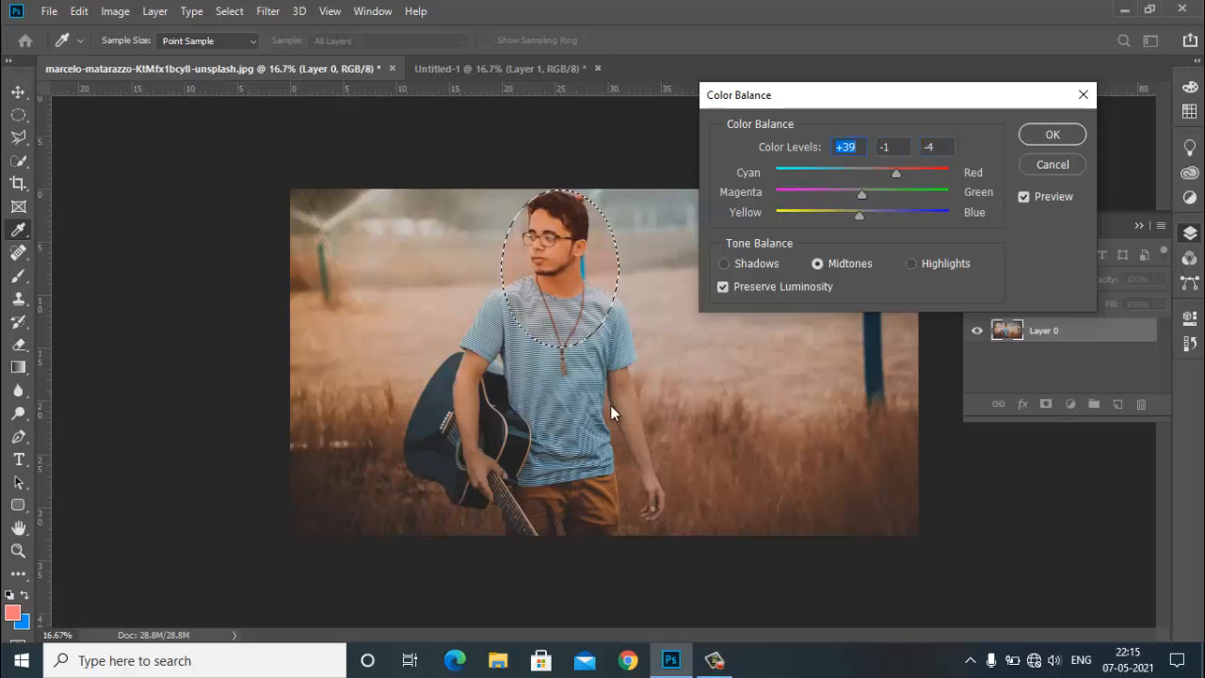
key("Return")
Step: Clear the elliptical selection around the man's head
key("m")
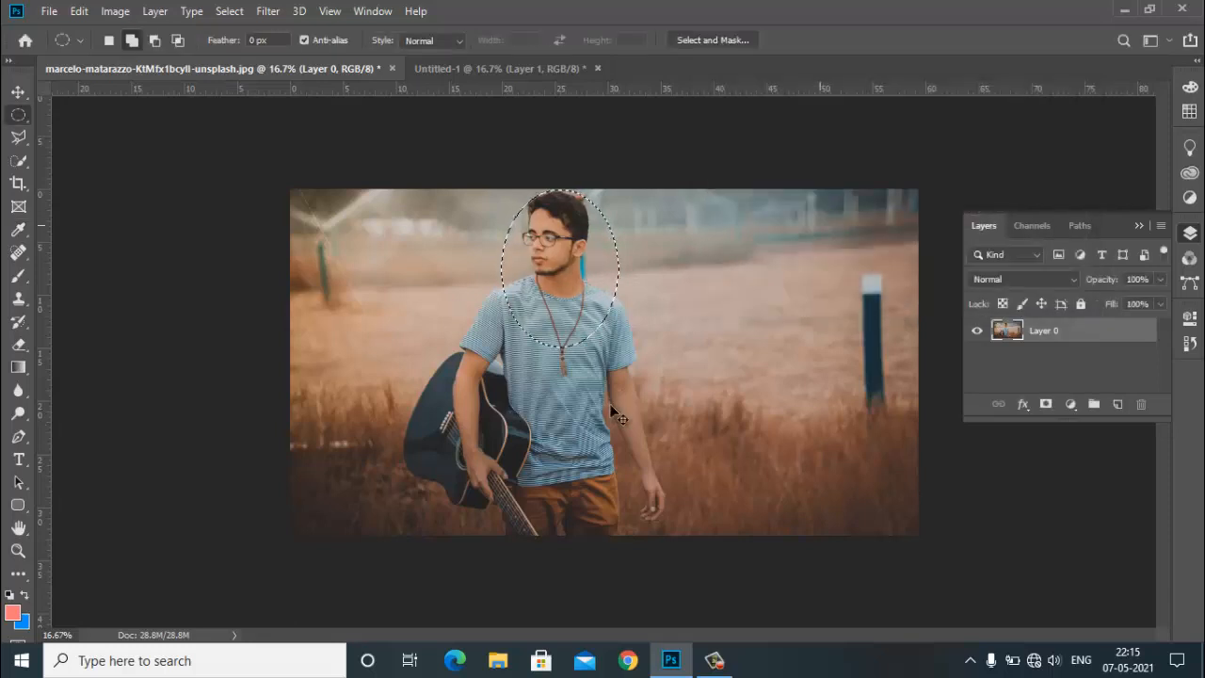
left_click(610, 405)
Step: Examine the image adjustments available for the whole photo with no selection active
key("alt+i")
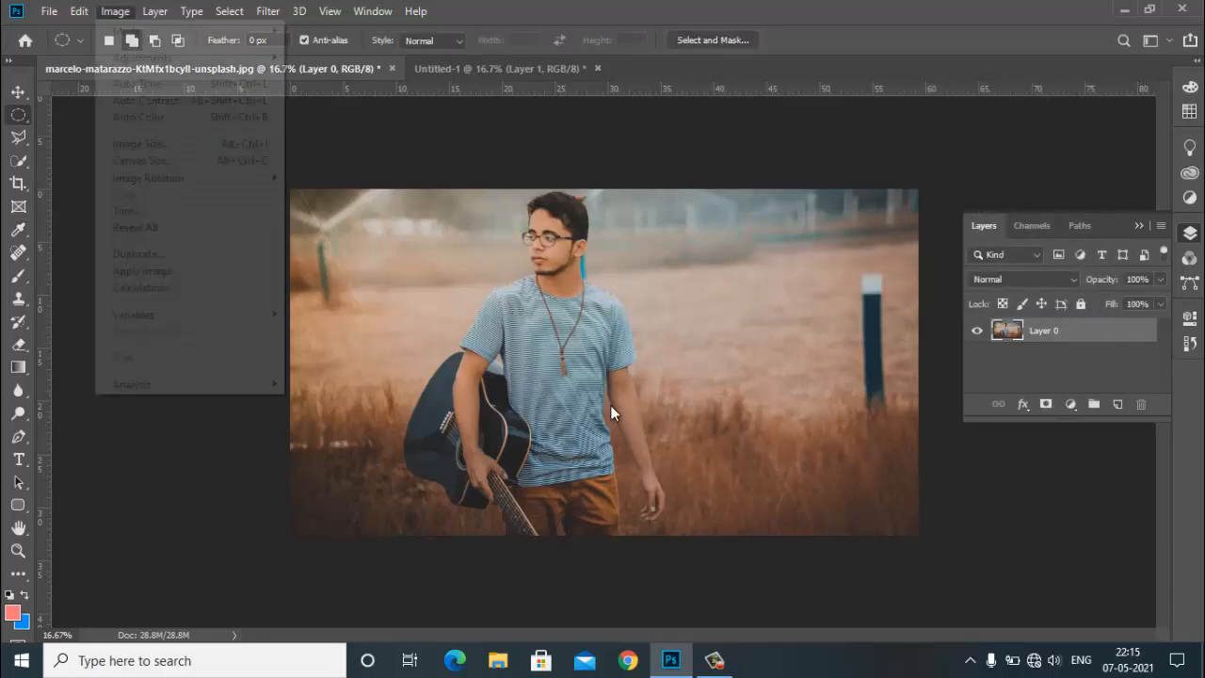
key("Down")
key("Down")
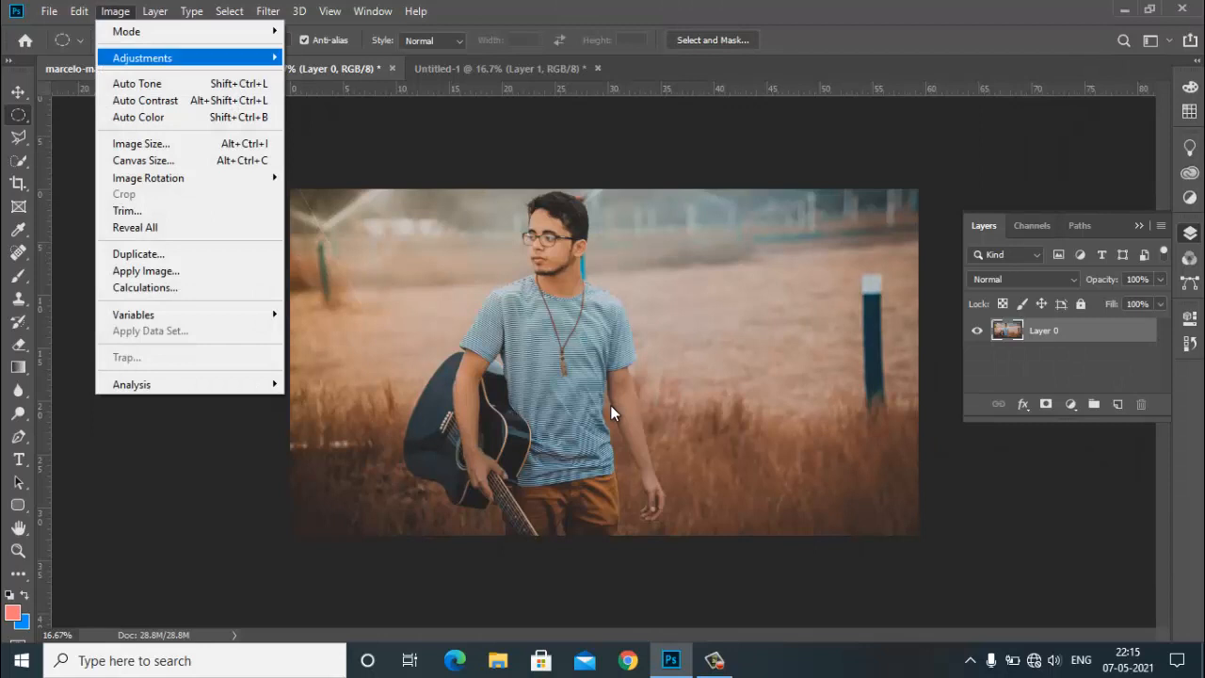
key("Right")
key("Down")
key("Down")
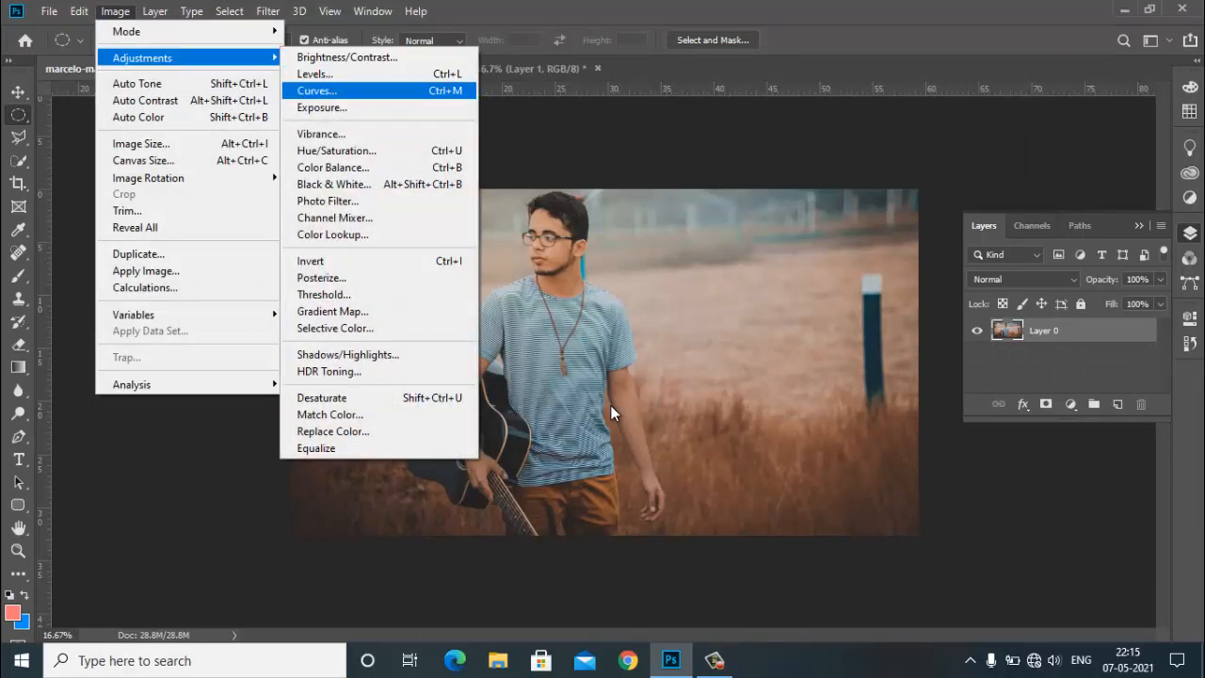
key("Down")
key("Down")
key("Down")
key("Down")
key("Down")
key("Down")
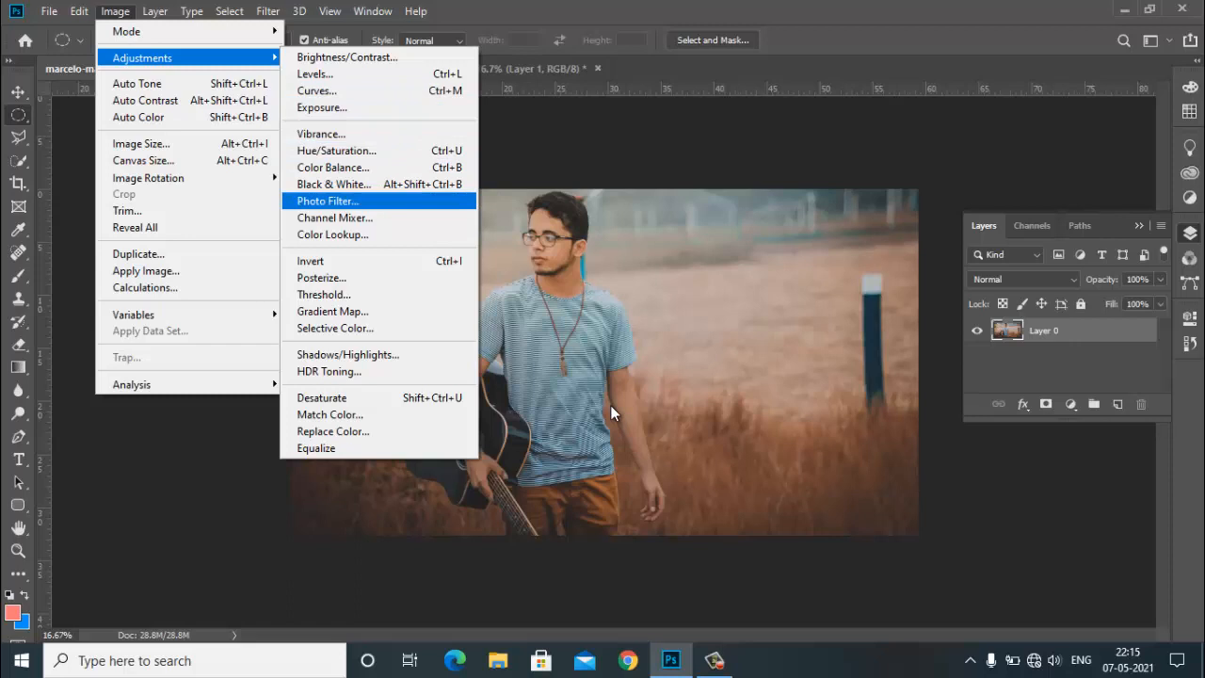
key("Up")
key("Up")
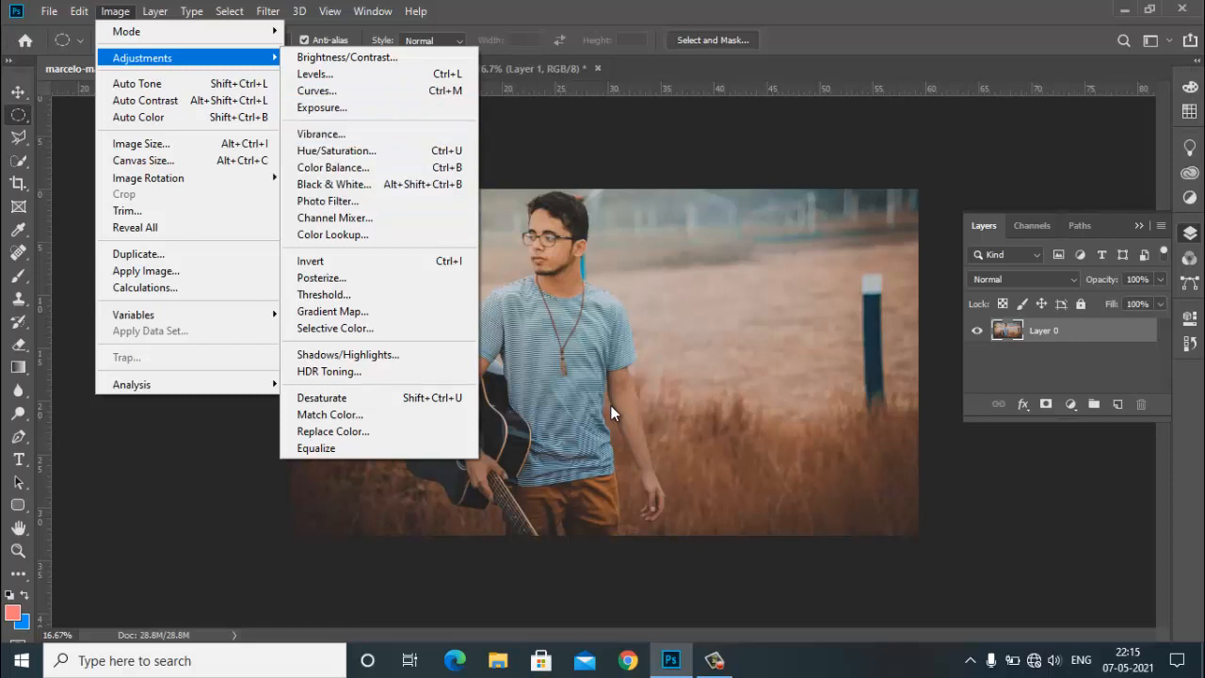
key("Escape")
key("Escape")
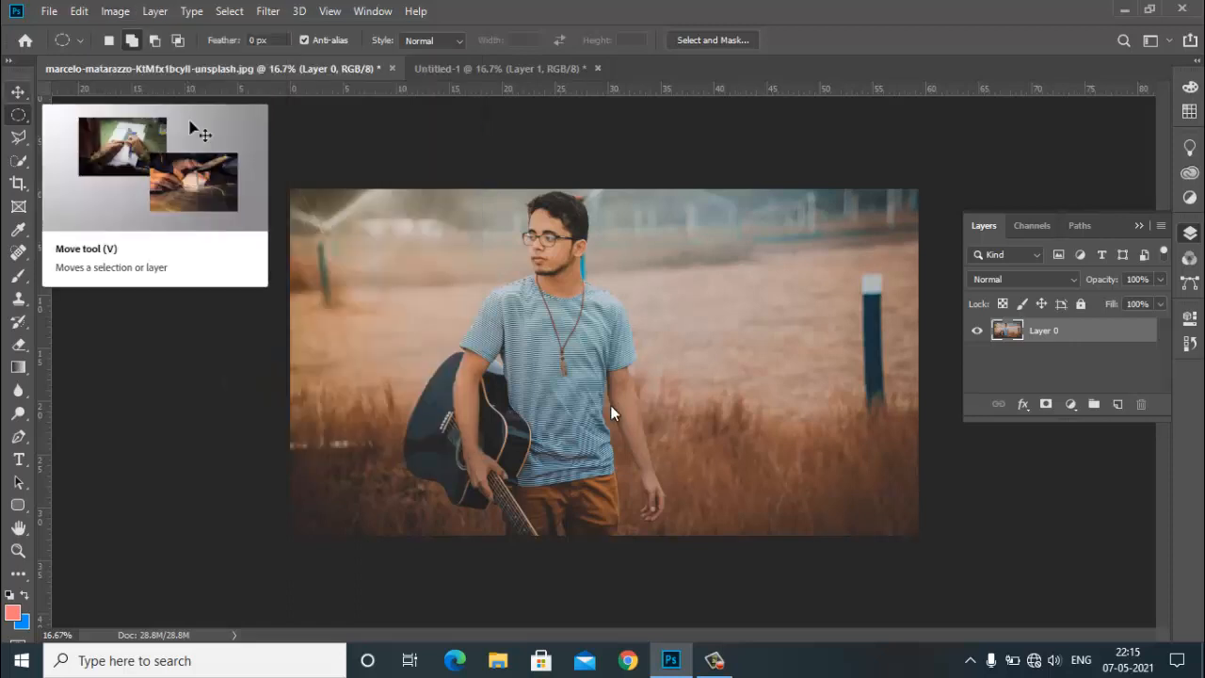
key("v")
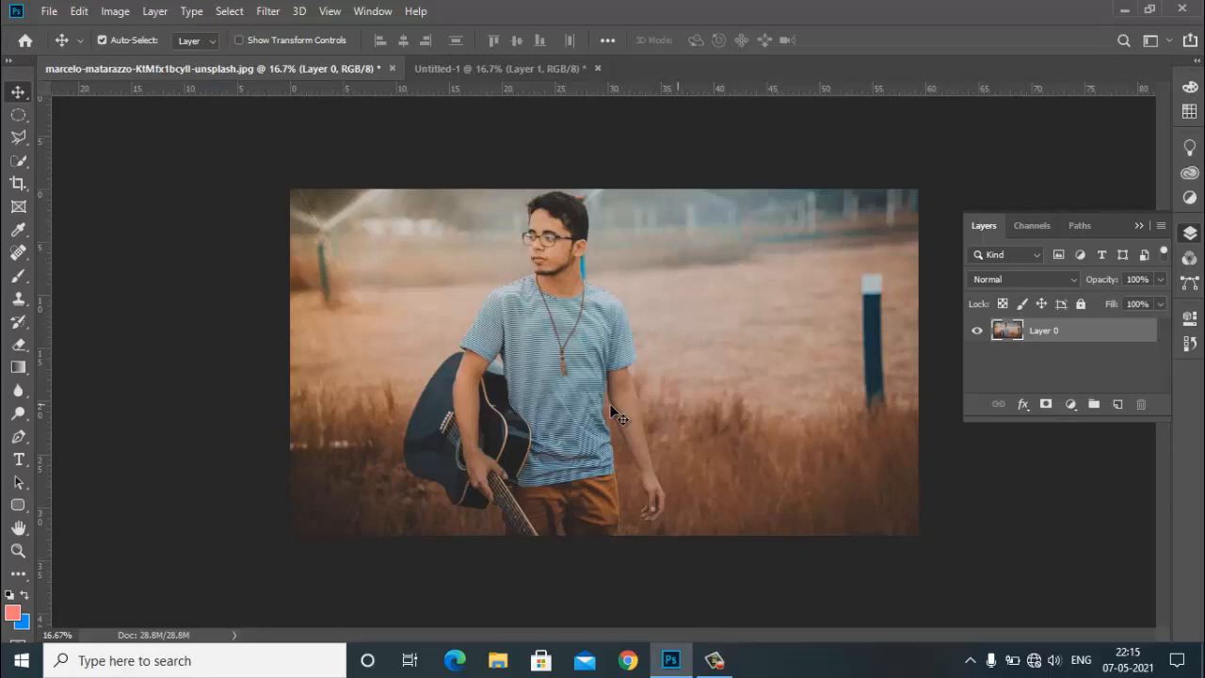
key("alt+i")
key("Down")
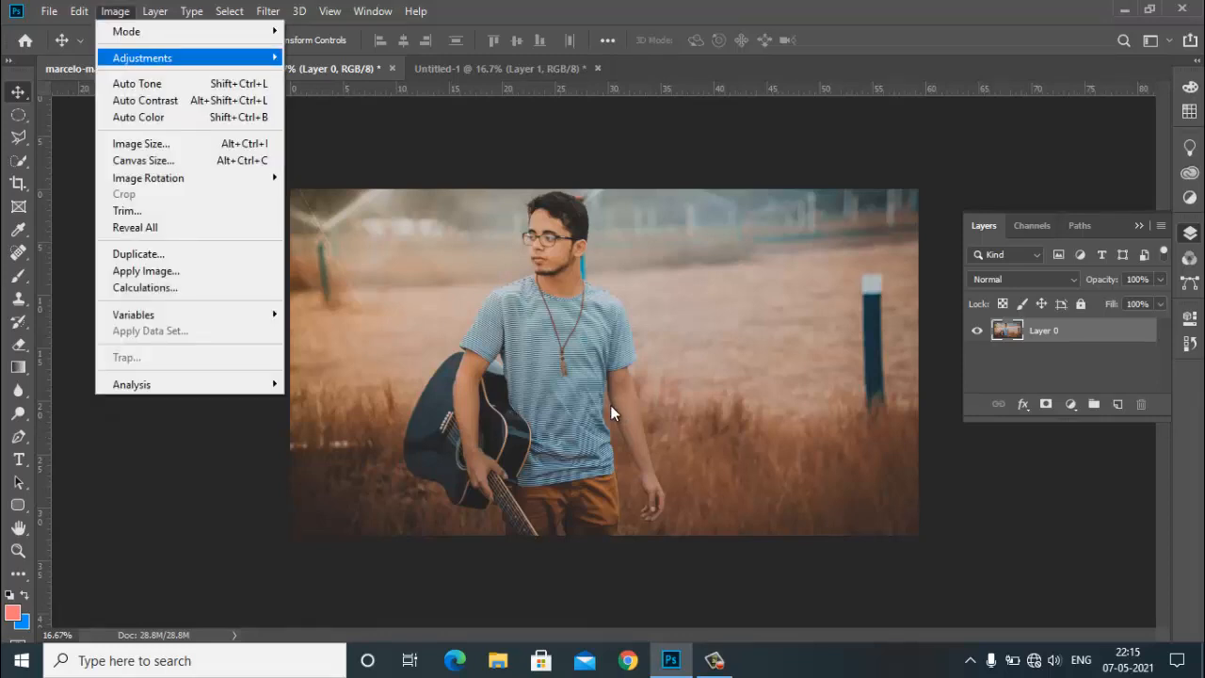
key("Right")
key("Down")
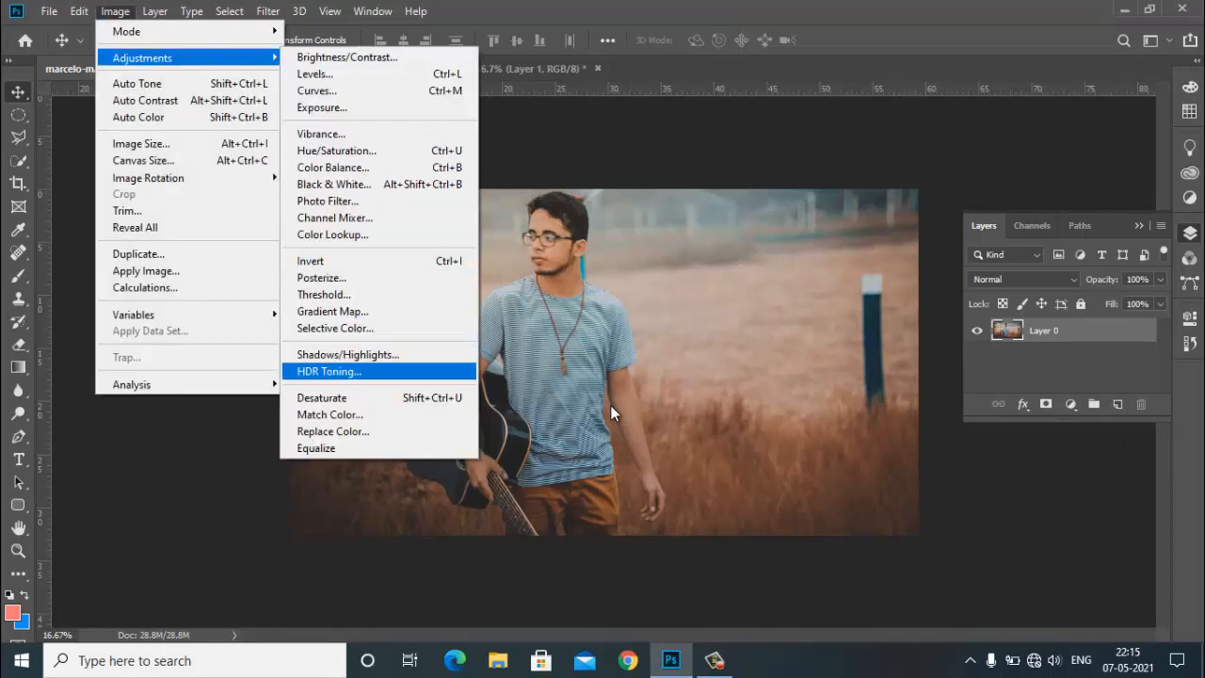
left_click(611, 412)
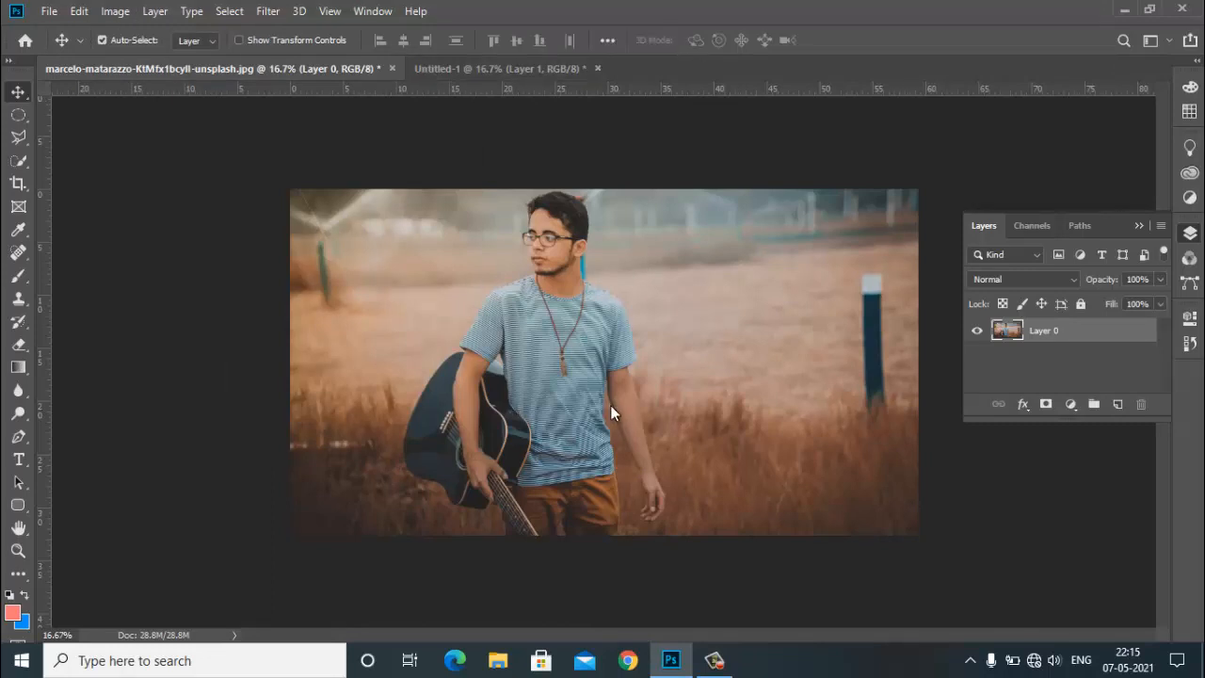
left_click(17, 114)
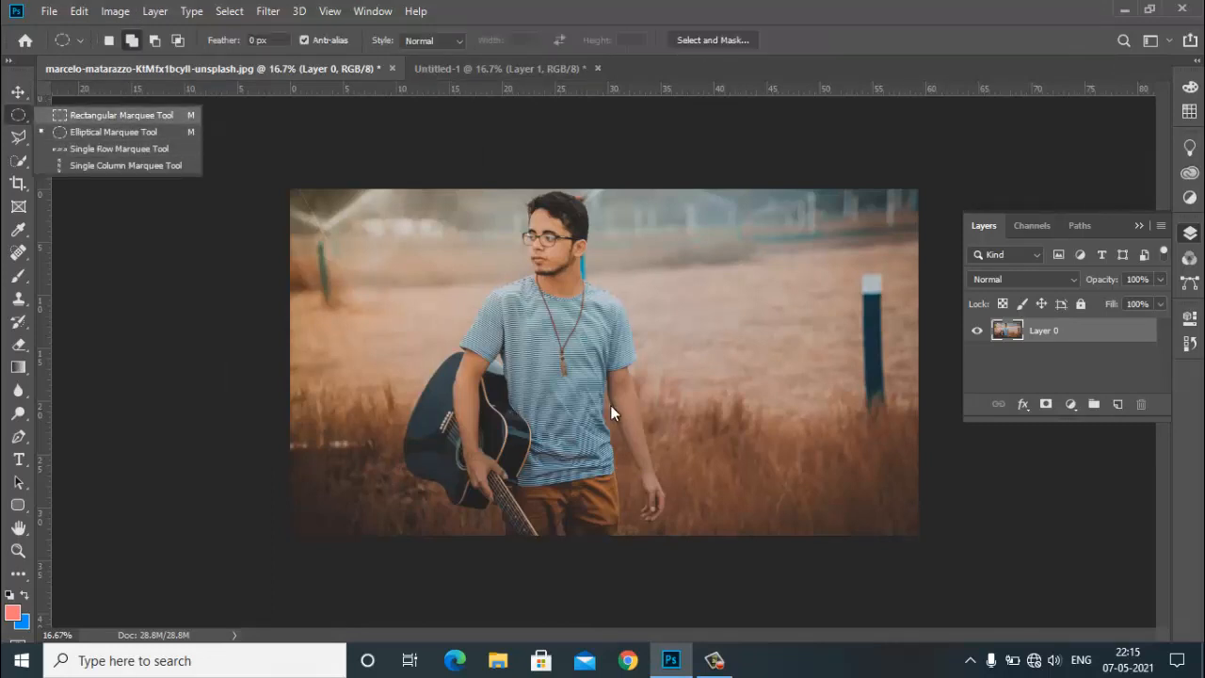
key("v")
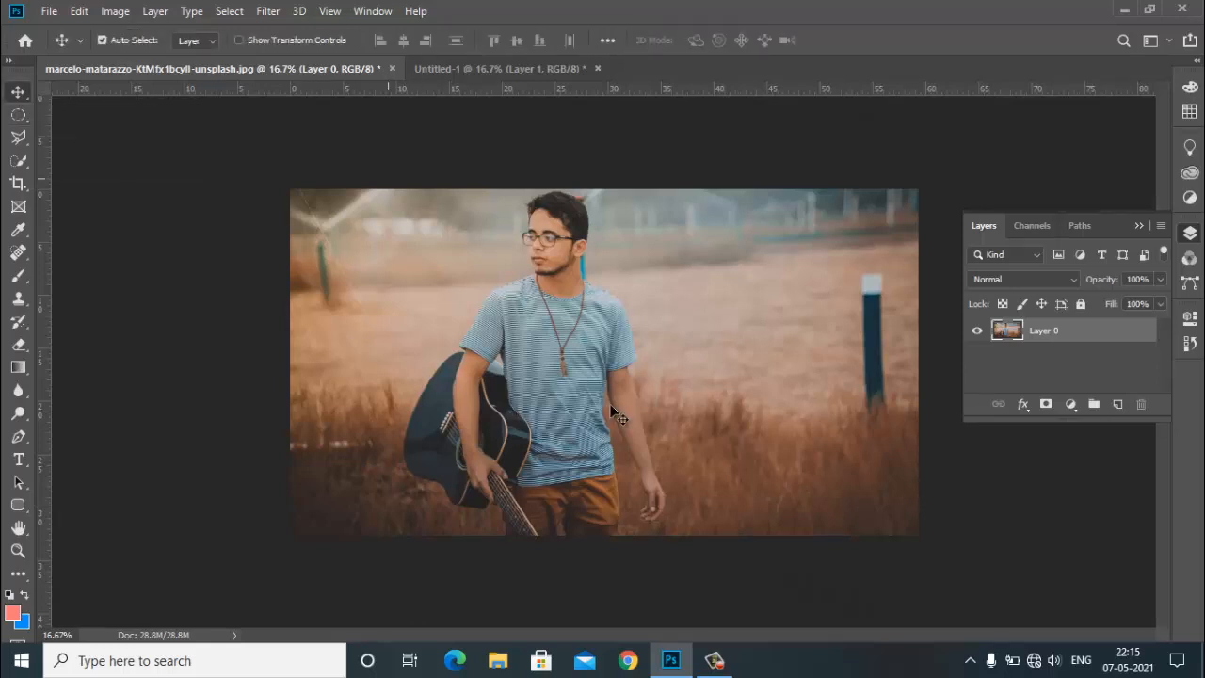
right_click(19, 115)
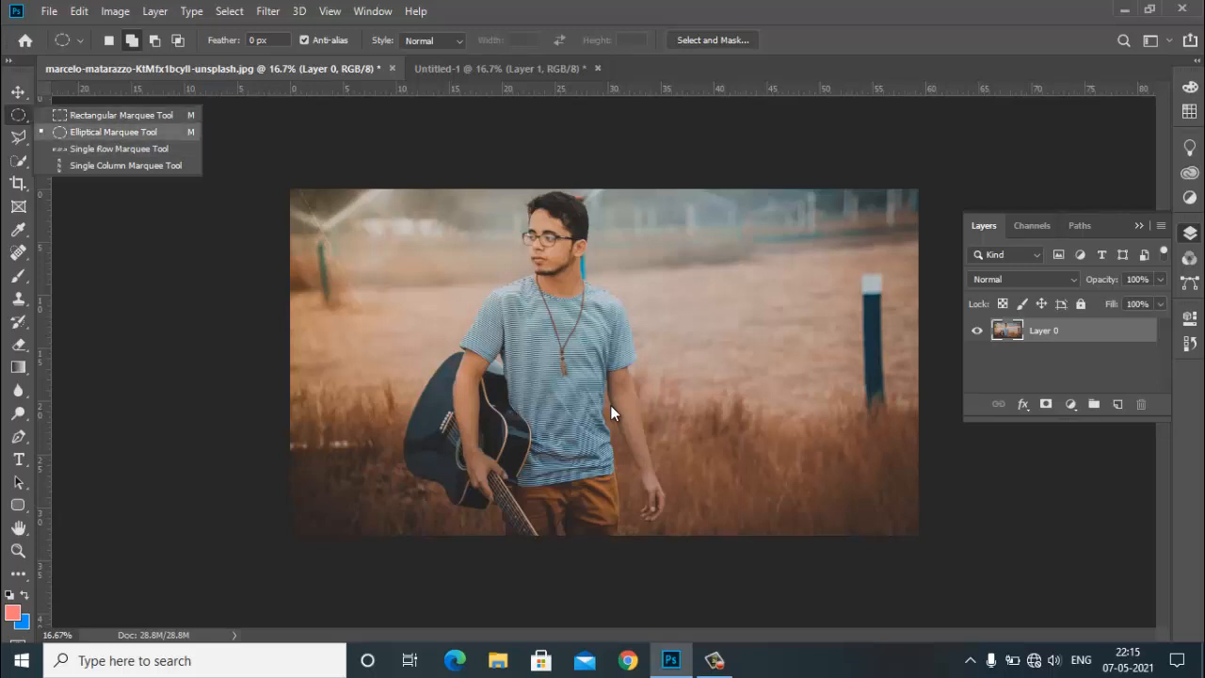
key("v")
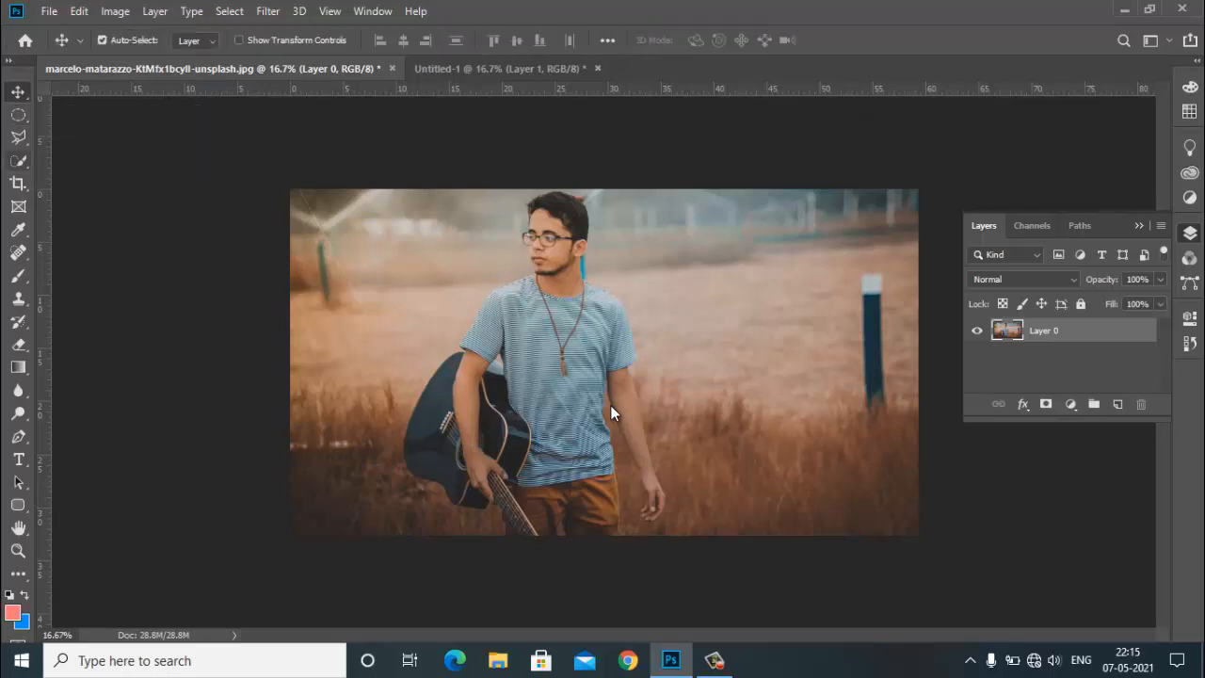
right_click(19, 137)
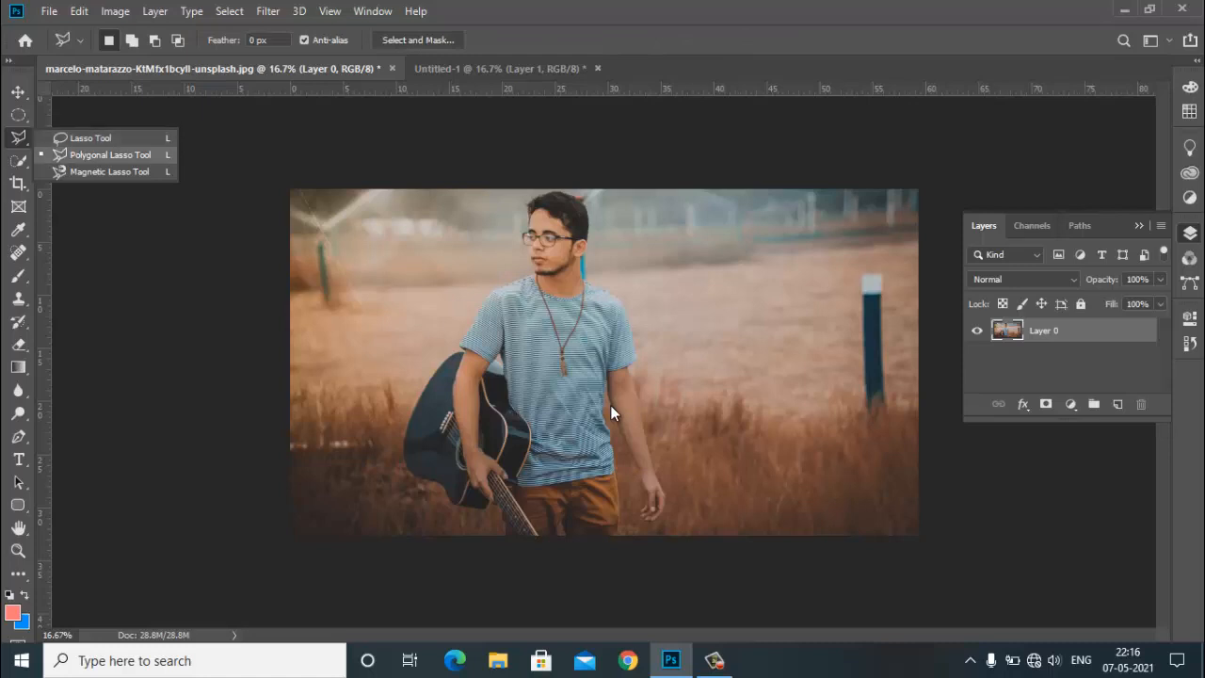
key("v")
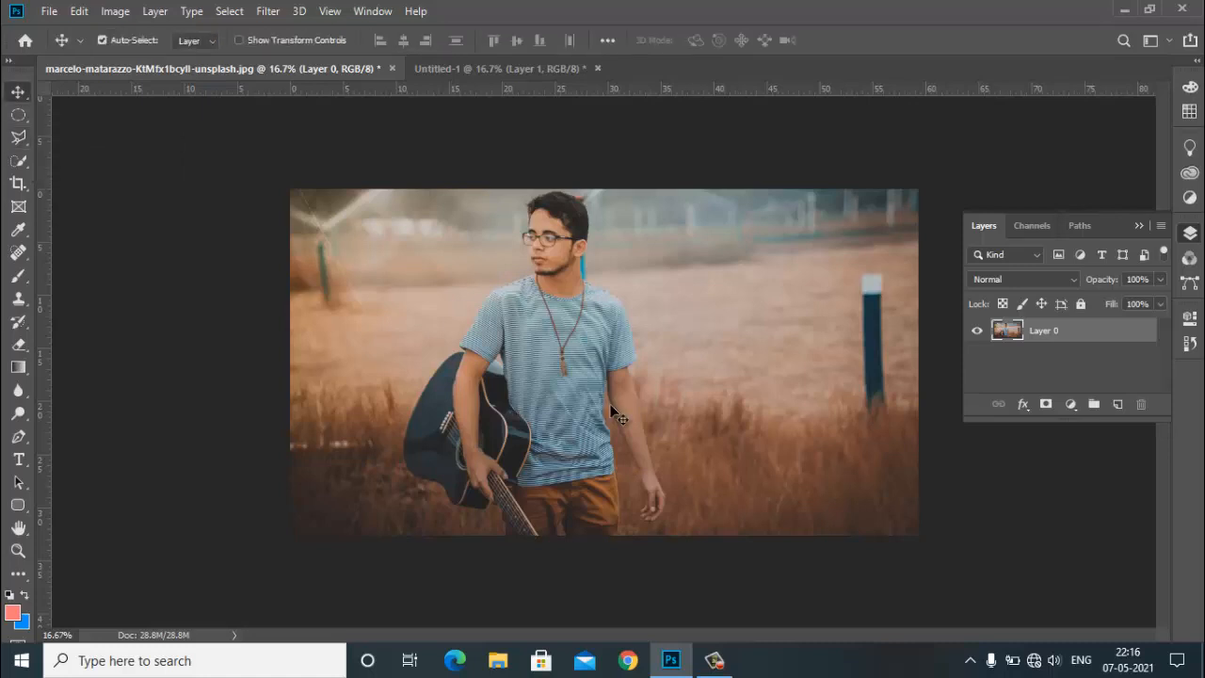
left_click(714, 659)
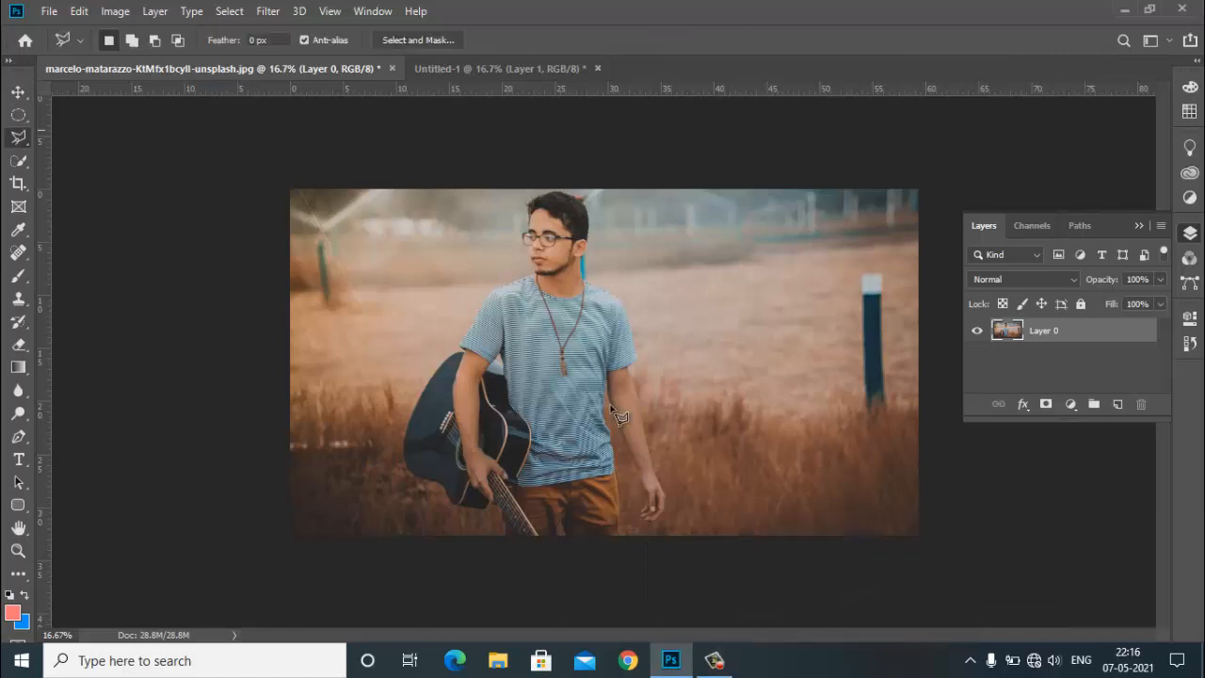
Step: Draw a freehand Lasso selection loosely around the man and his guitar, down to the photo's lower edge
right_click(18, 138)
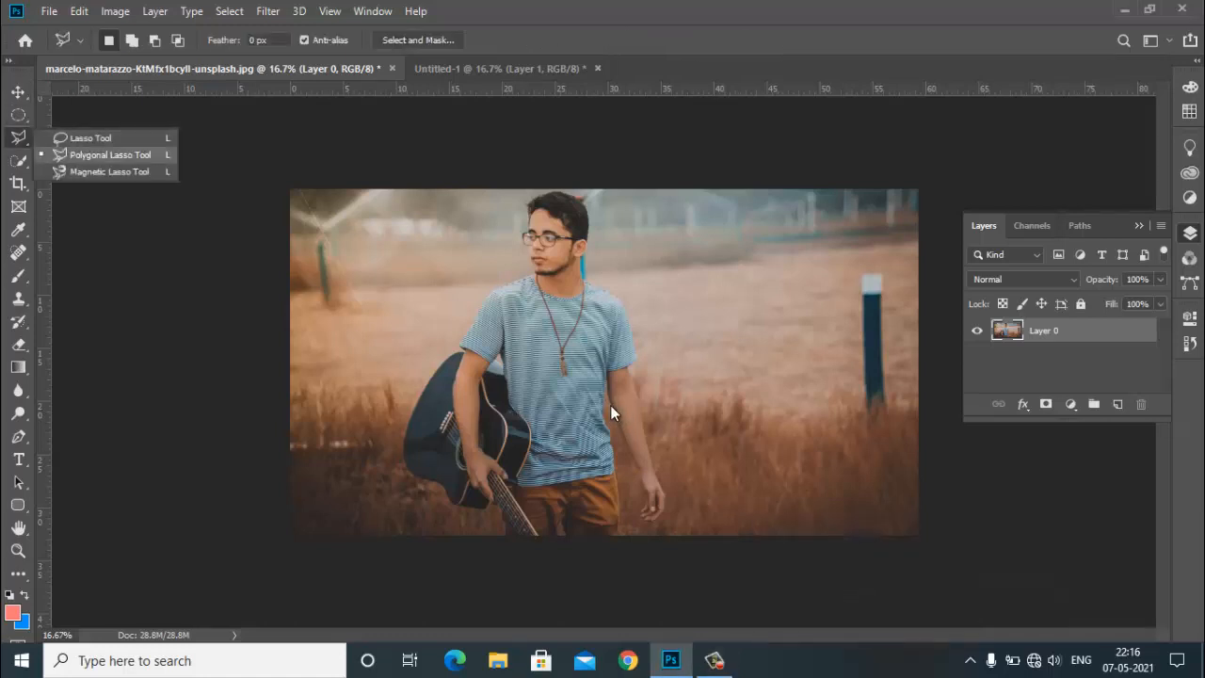
left_click(91, 138)
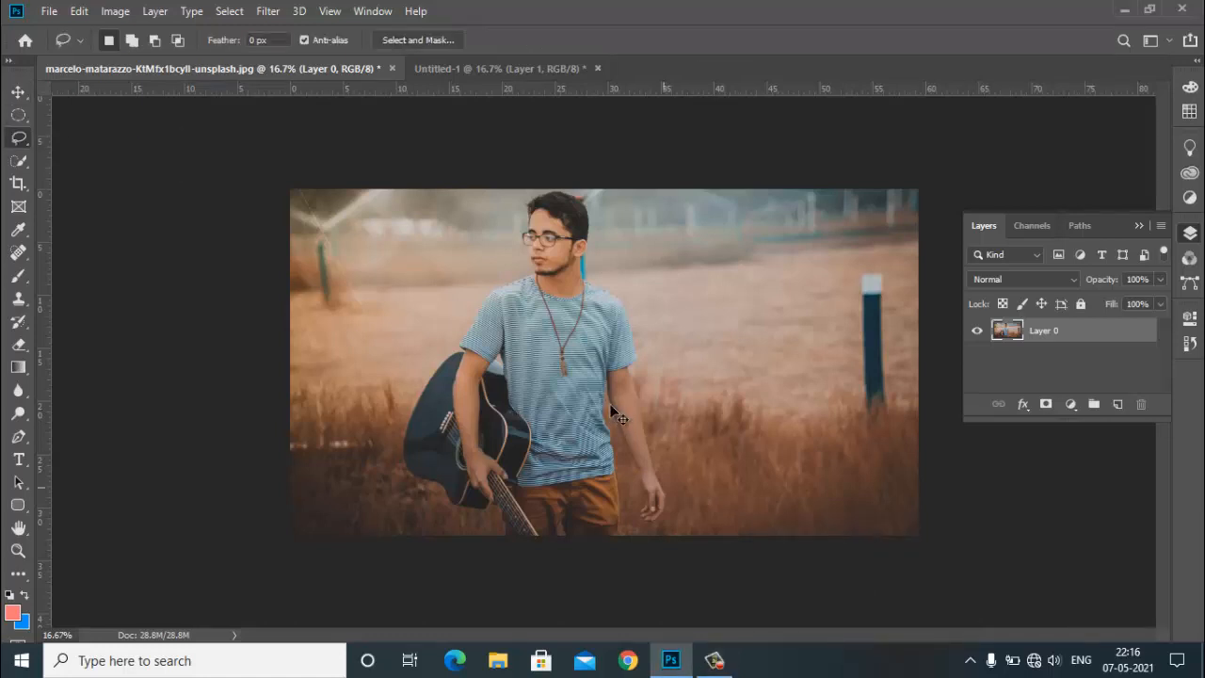
key("ctrl+plus")
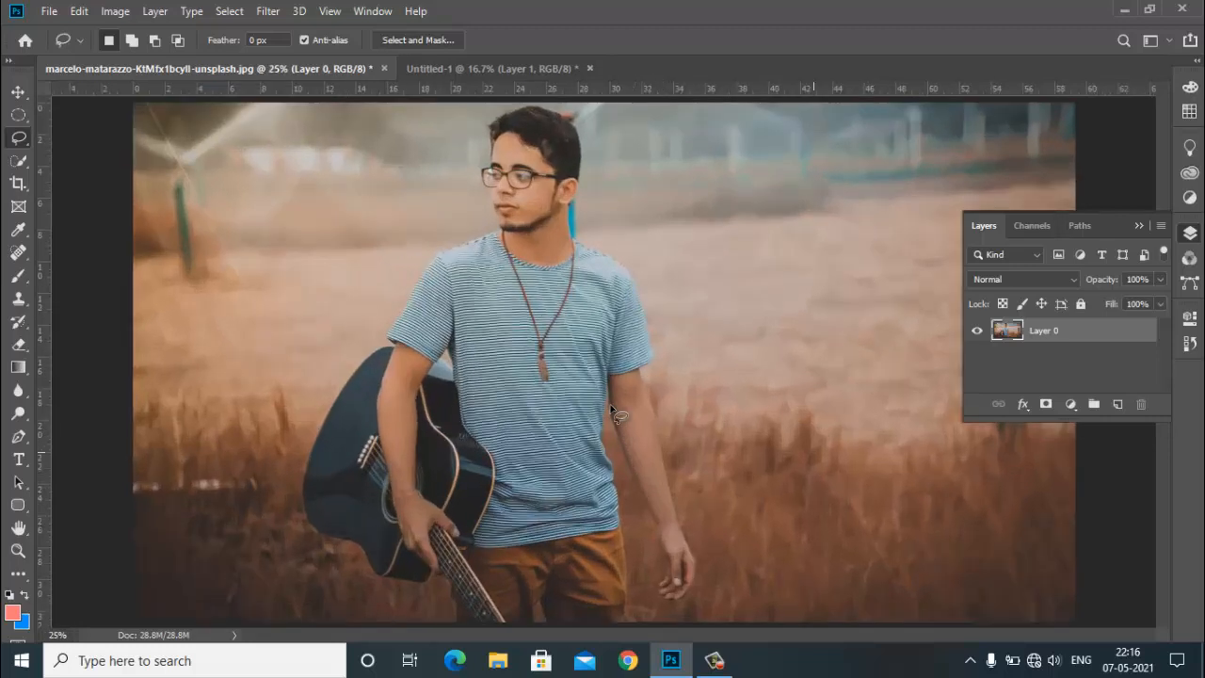
key("ctrl+minus")
mouse_move(621, 454)
left_mouse_down()
mouse_move(657, 527)
mouse_move(670, 482)
mouse_move(640, 277)
mouse_move(609, 204)
mouse_move(583, 189)
mouse_move(482, 205)
mouse_move(491, 263)
mouse_move(419, 374)
mouse_move(405, 452)
mouse_move(440, 521)
mouse_move(659, 537)
left_mouse_up()
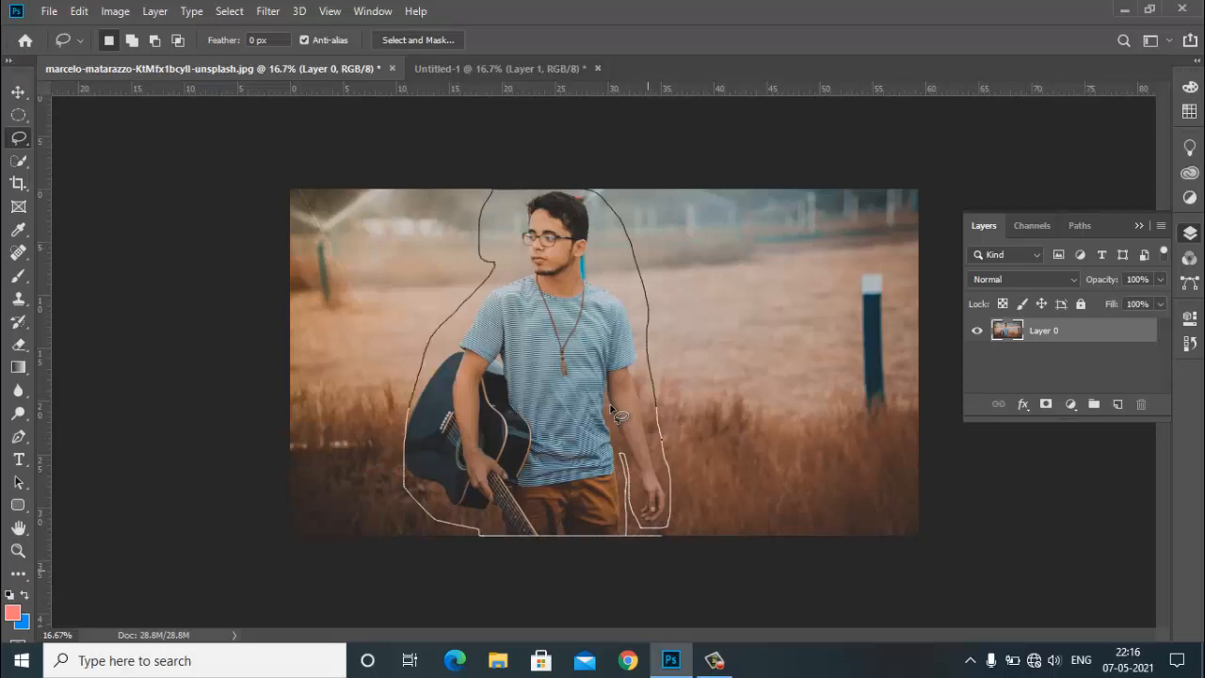
left_click_drag(614, 412, 614, 414)
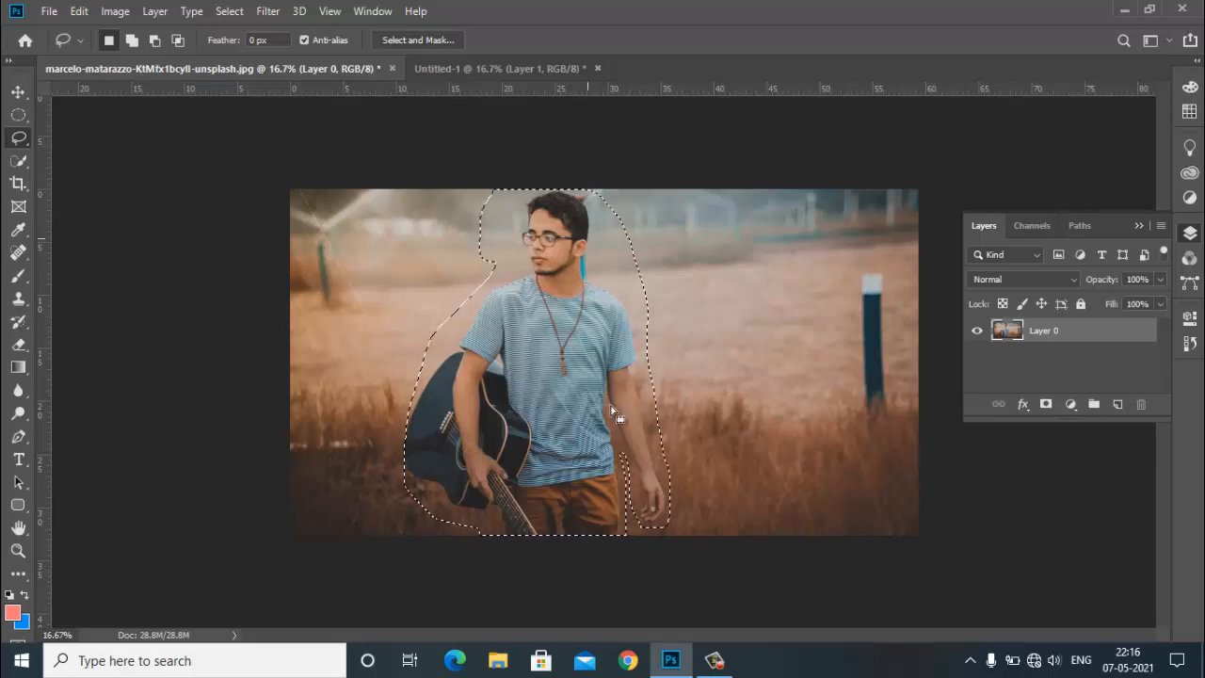
Step: Try a Color Balance adjustment on the lassoed man and guitar with a midtone cyan-red level of +22
key("alt+i")
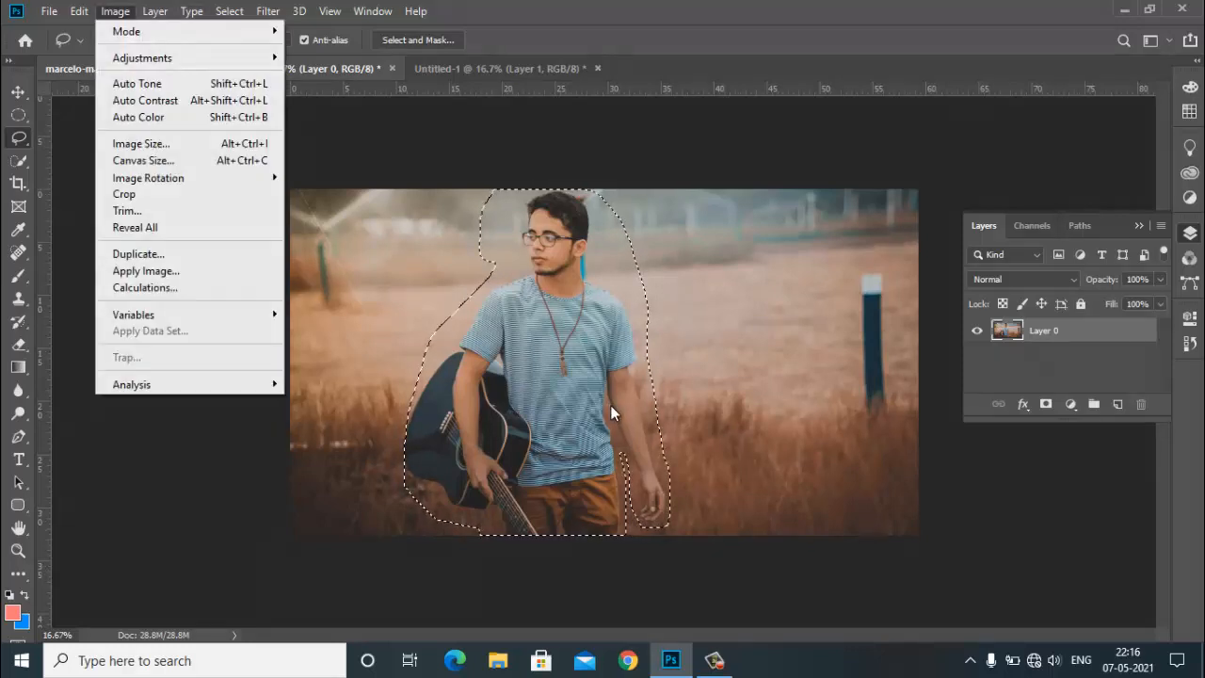
key("Down")
key("Down")
key("Right")
key("Down")
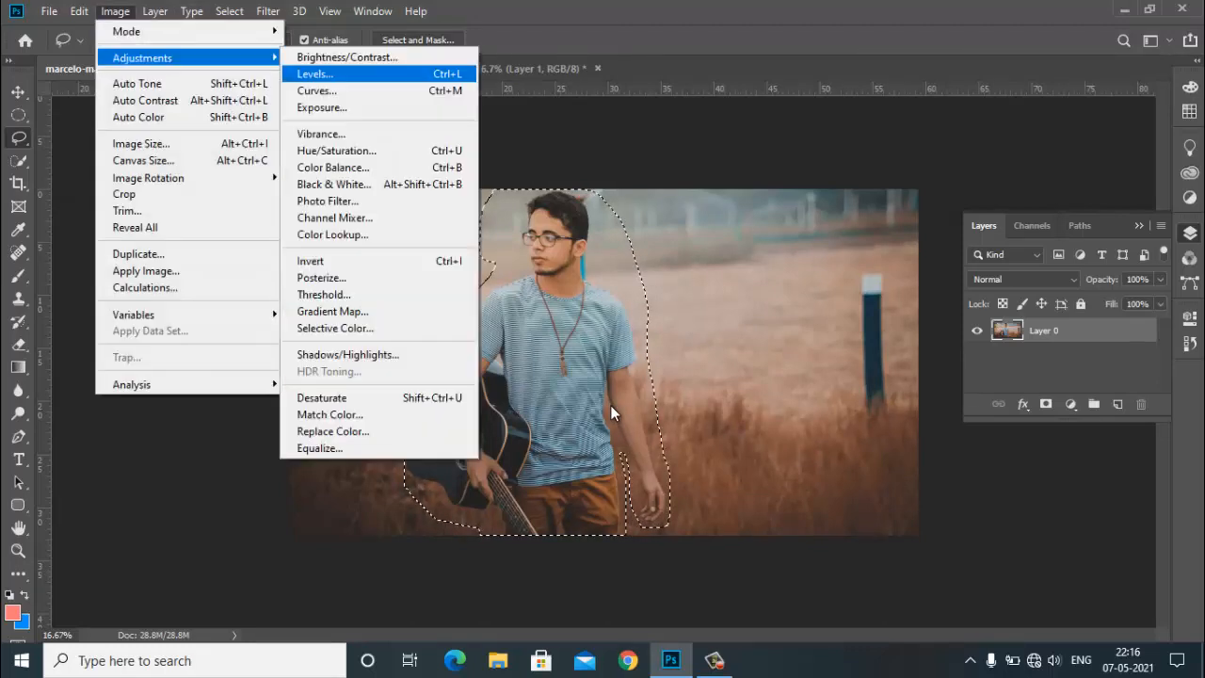
key("Down")
key("Down")
key("Down")
key("Down")
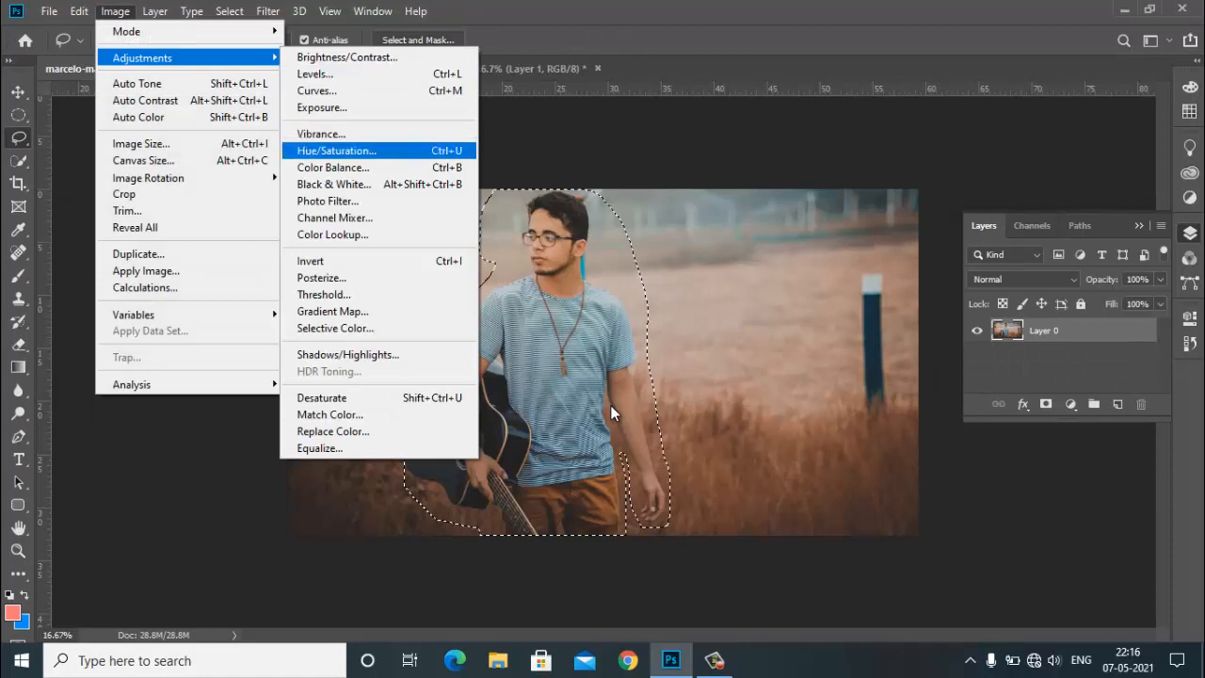
key("Up")
key("Up")
key("Up")
key("Up")
key("Down")
key("Up")
key("Up")
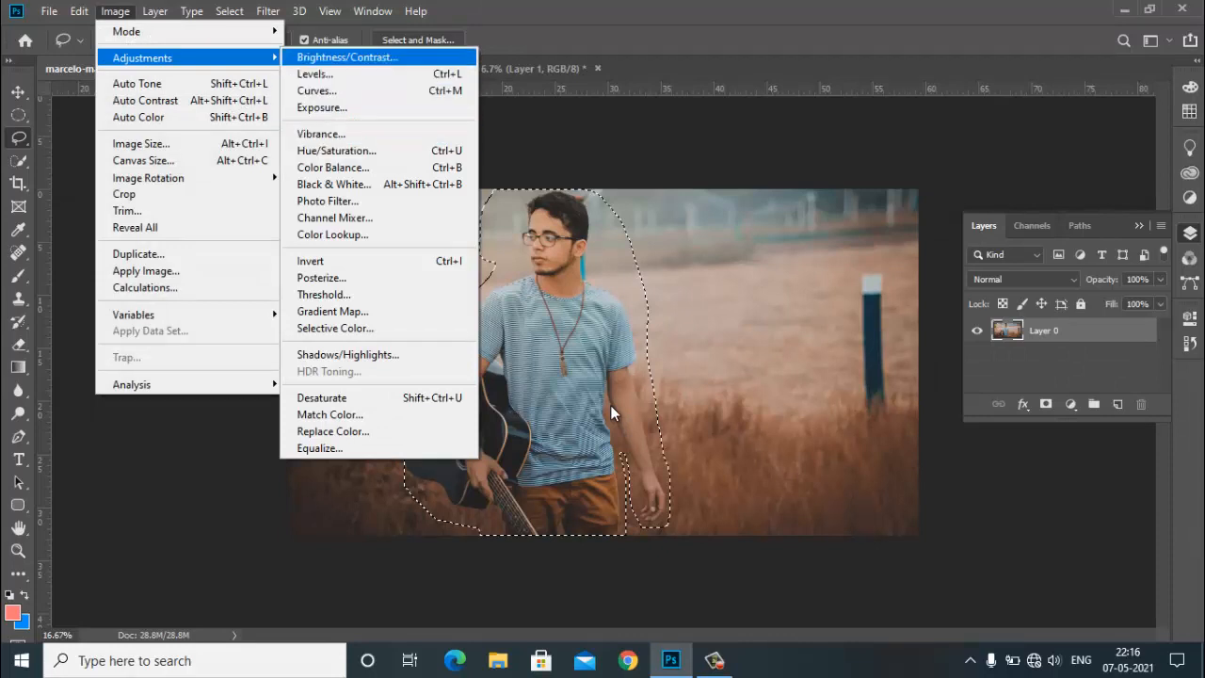
key("Down")
key("Down")
key("Down")
key("Down")
key("Down")
key("Down")
key("Down")
key("Down")
key("Up")
key("Up")
key("Up")
key("Down")
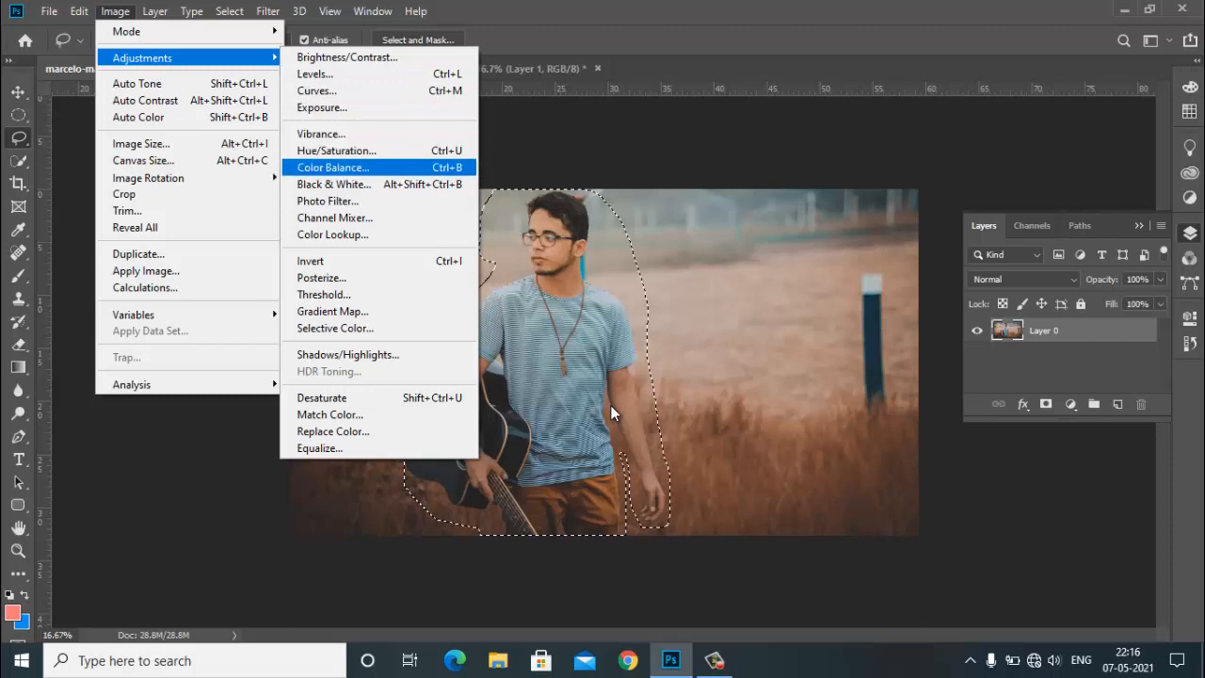
key("Return")
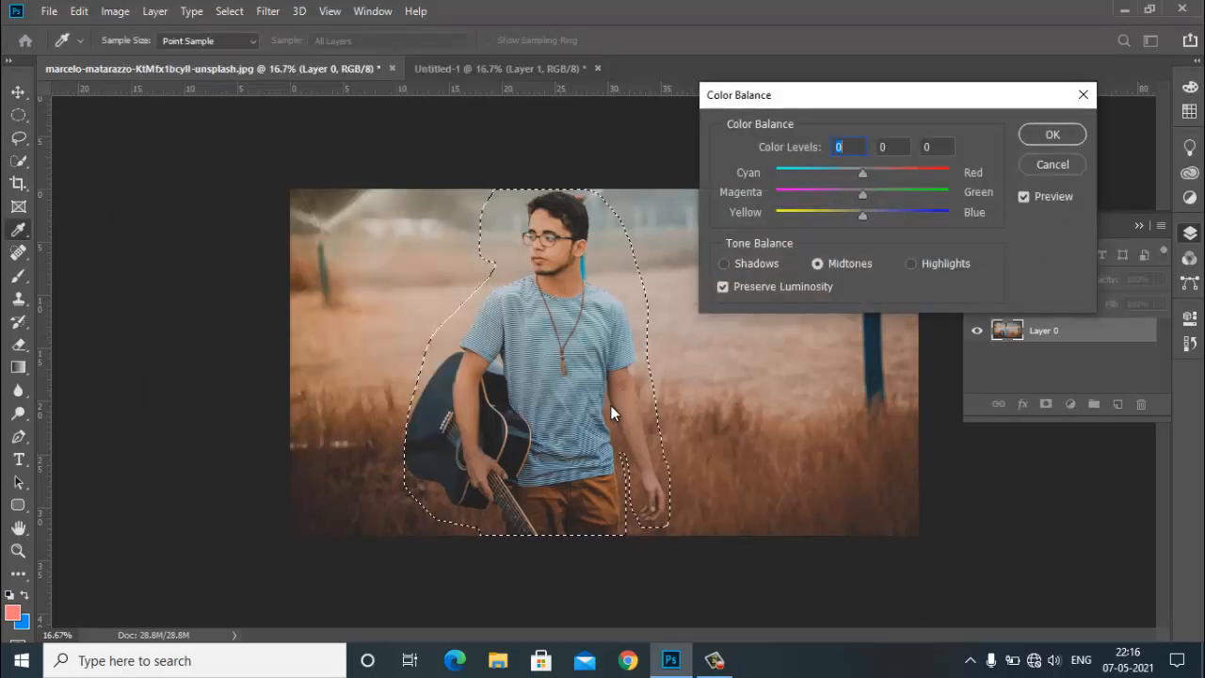
key("Up")
key("Up")
key("Up")
key("Up")
key("Up")
key("Up")
key("Up")
key("Up")
key("Up")
key("Up")
key("Up")
key("Up")
key("Up")
key("Up")
key("Up")
key("Up")
key("Up")
key("Up")
key("Up")
key("Up")
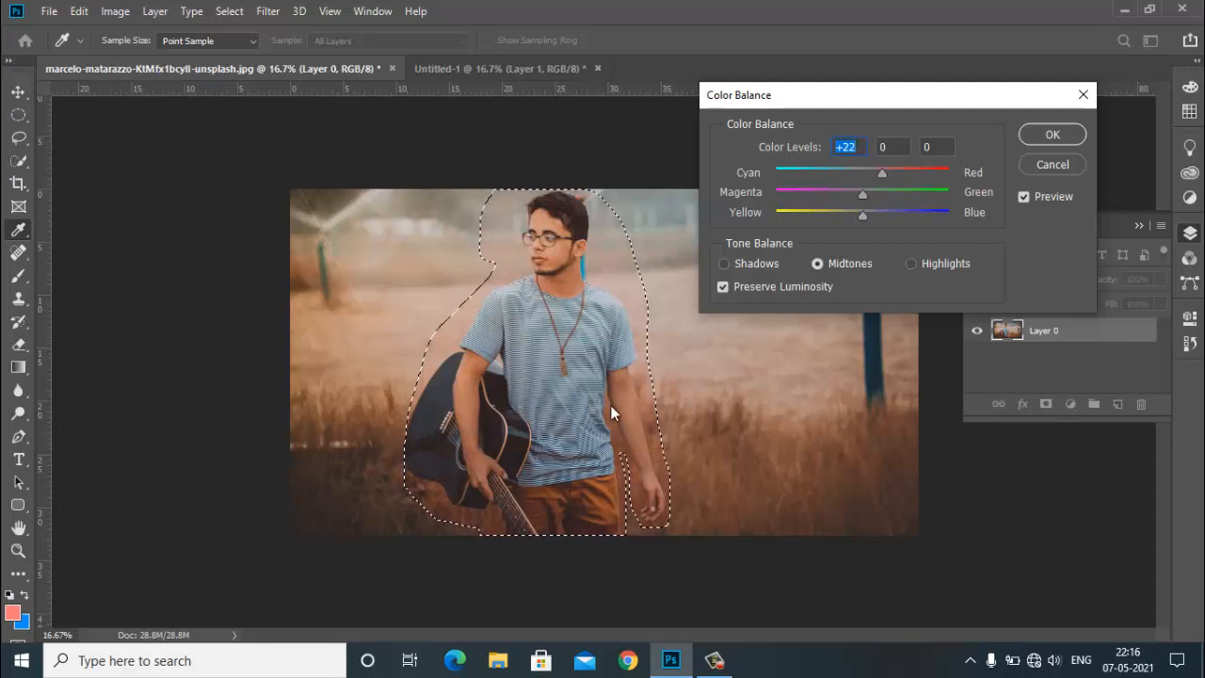
Step: Try a midtone yellow-blue level of -29 for the lassoed area and close Color Balance
key("Tab")
key("Tab")
key("Down")
key("Down")
key("Down")
key("Down")
key("Down")
key("Down")
key("Down")
key("Down")
key("Down")
key("Down")
key("Down")
key("Down")
key("Down")
key("Down")
key("Down")
key("Down")
key("Down")
key("Down")
key("Down")
key("Down")
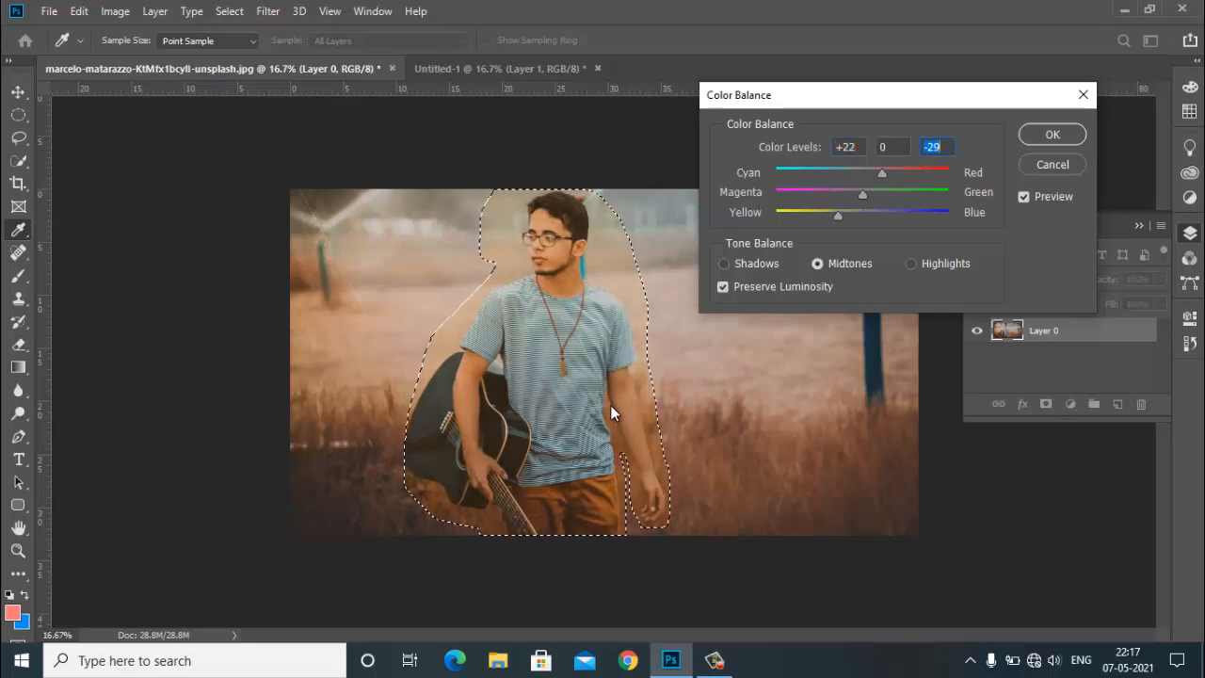
key("Return")
Step: Subtract the excess background on both sides of the man's head and shoulders from the lasso selection
key("l")
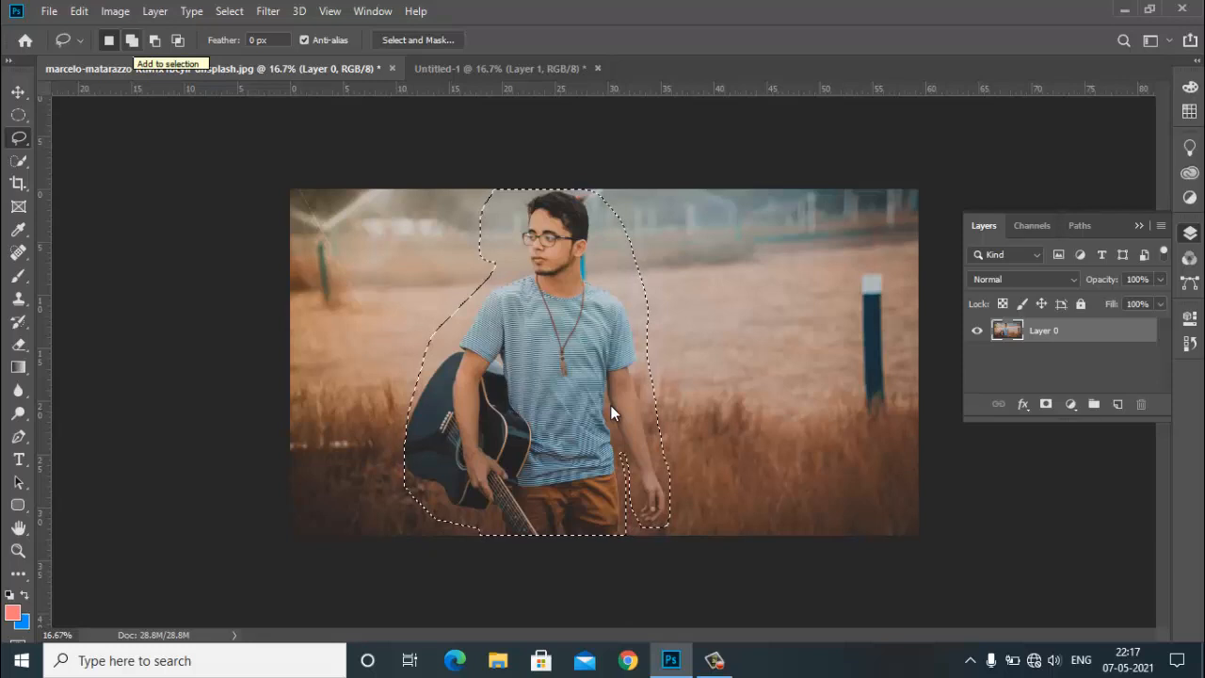
key("alt")
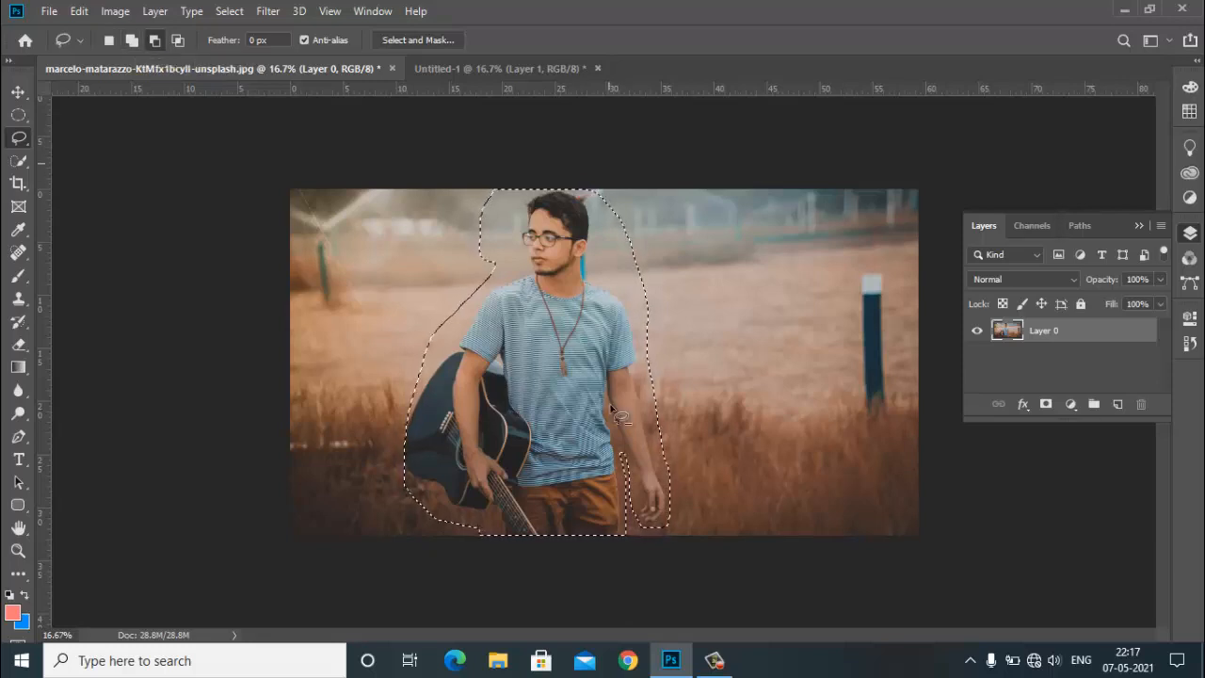
mouse_move(600, 206)
left_mouse_down()
mouse_move(603, 192)
mouse_move(606, 252)
left_mouse_up()
mouse_move(667, 356)
left_mouse_down()
mouse_move(665, 256)
mouse_move(612, 191)
left_mouse_up()
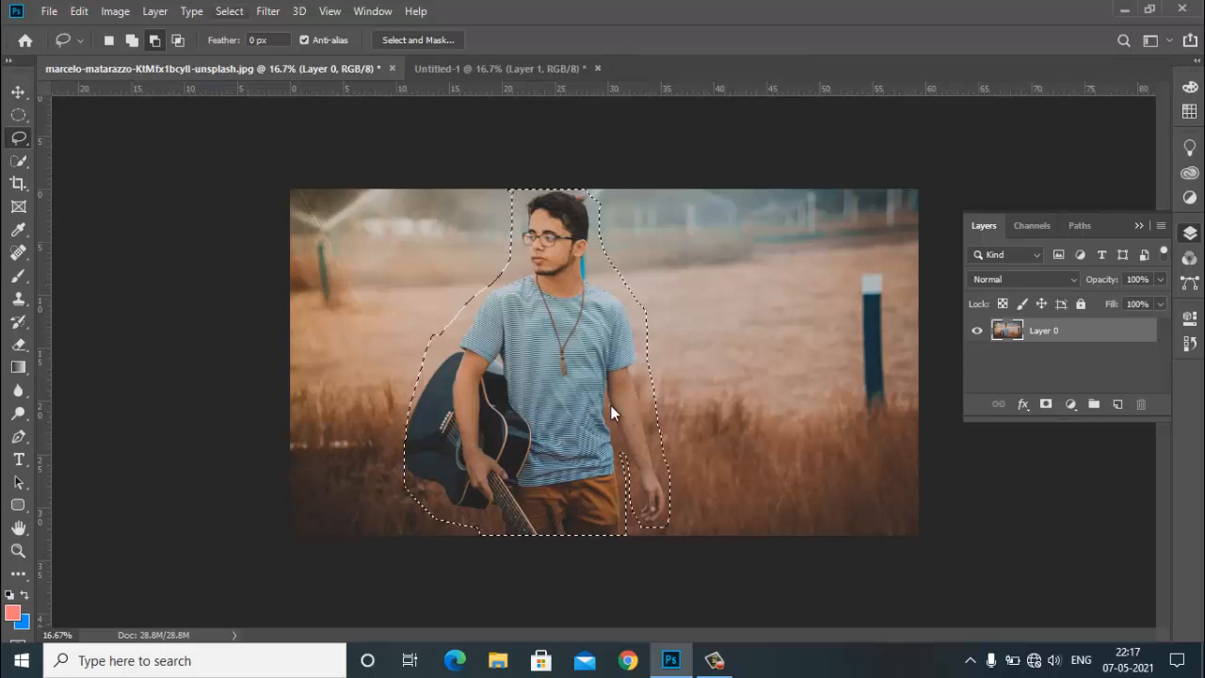
Step: Invert the selection to cover the background, and invert it back to the man and guitar
key("alt+s")
key("i")
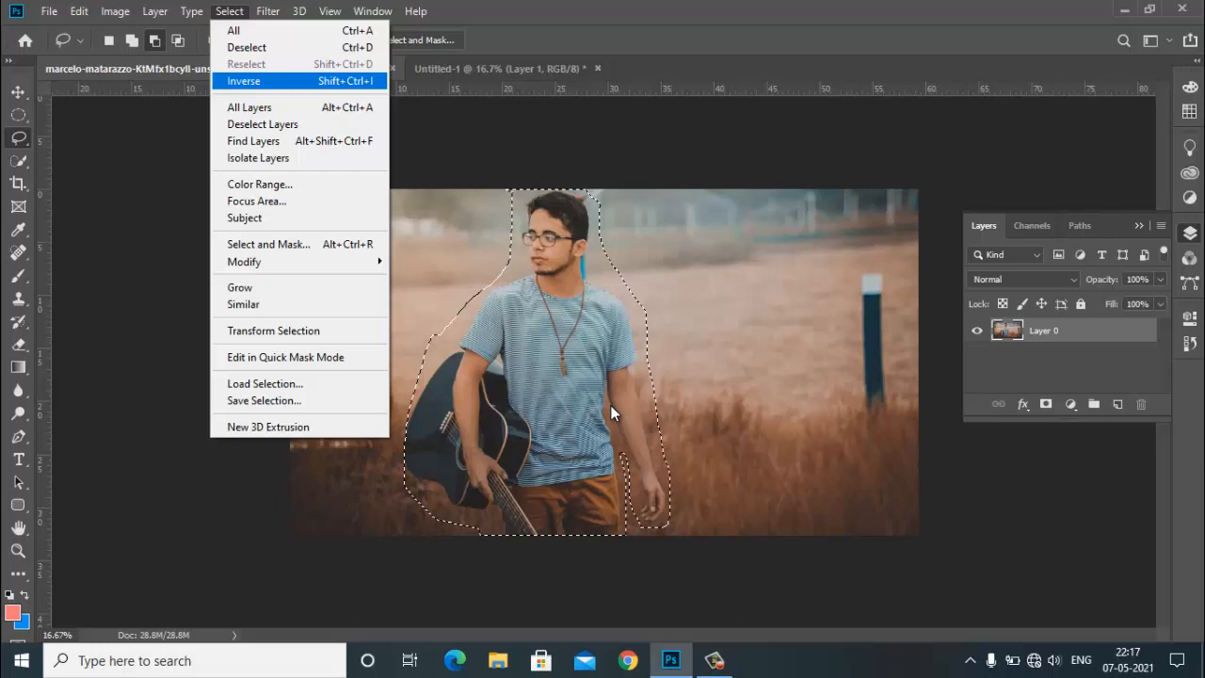
key("Return")
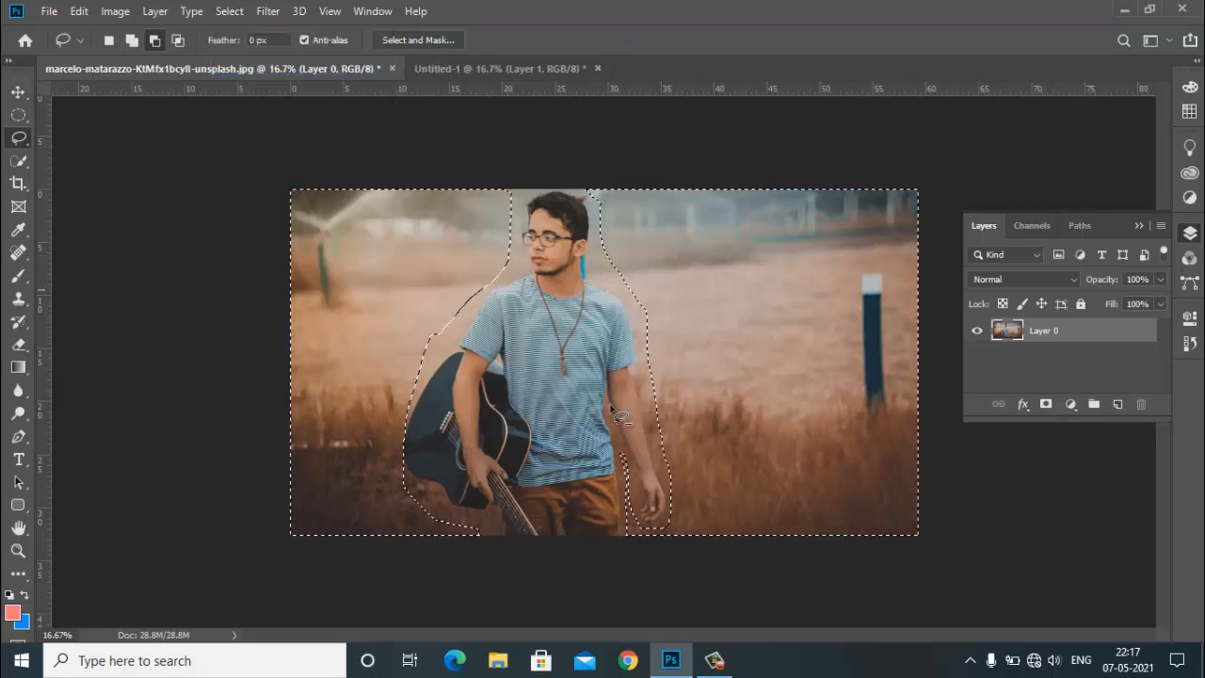
key("ctrl+shift+i")
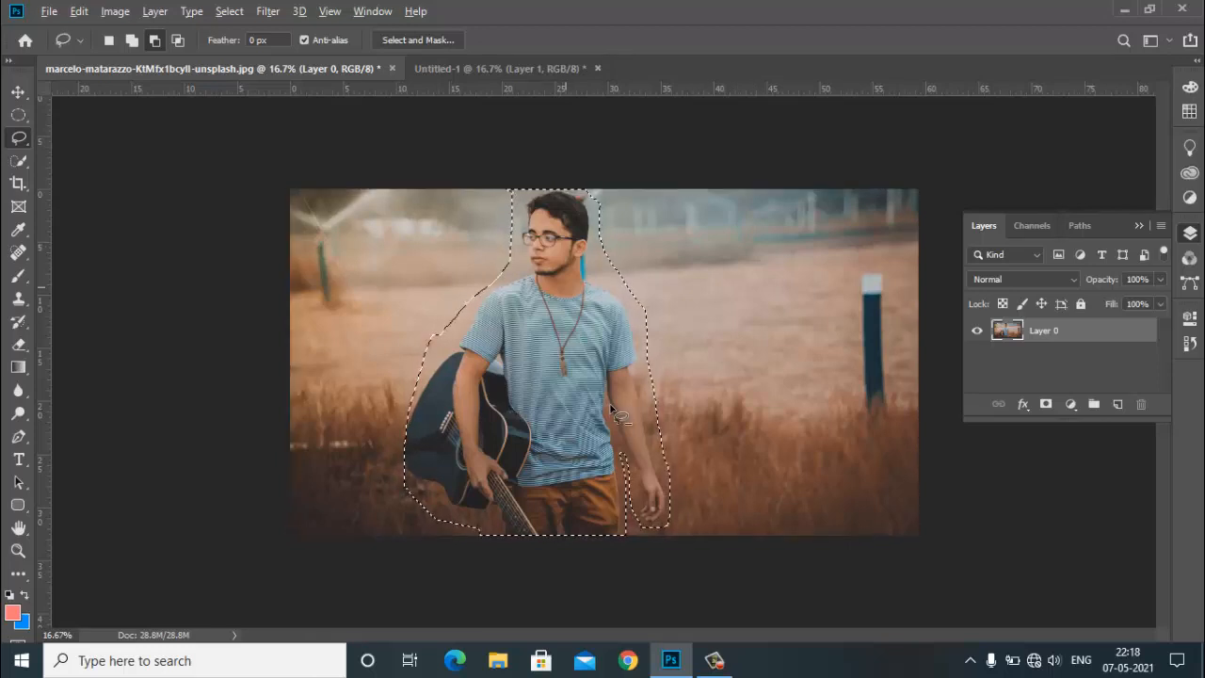
Step: Try filling the selected man and guitar with the foreground color, and undo the fill
key("alt+BackSpace")
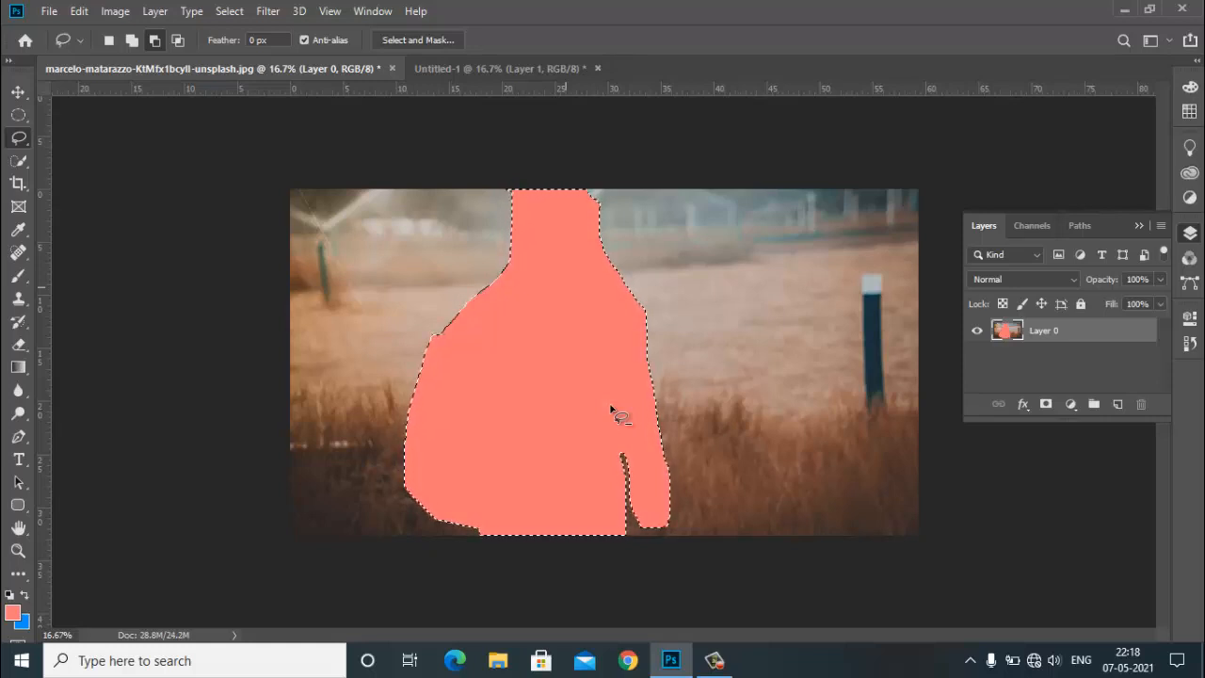
key("ctrl+z")
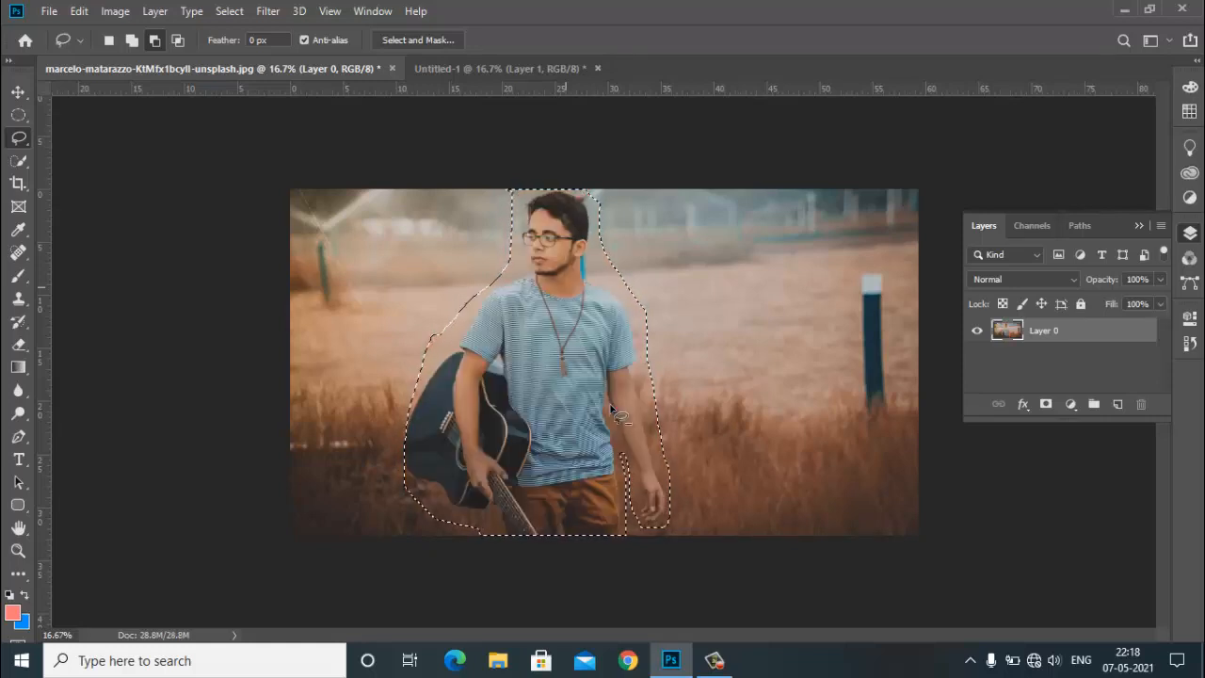
Step: Invert the selection to the background and test it with a foreground color fill, undoing the fill
key("alt+s")
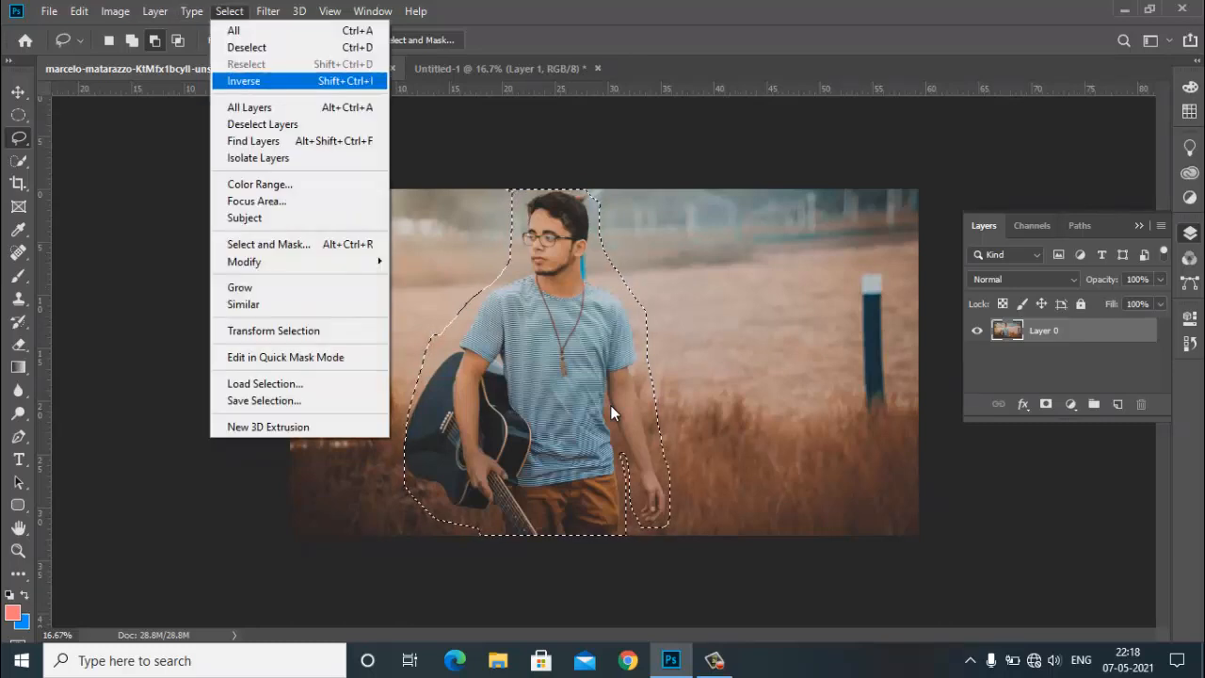
key("Return")
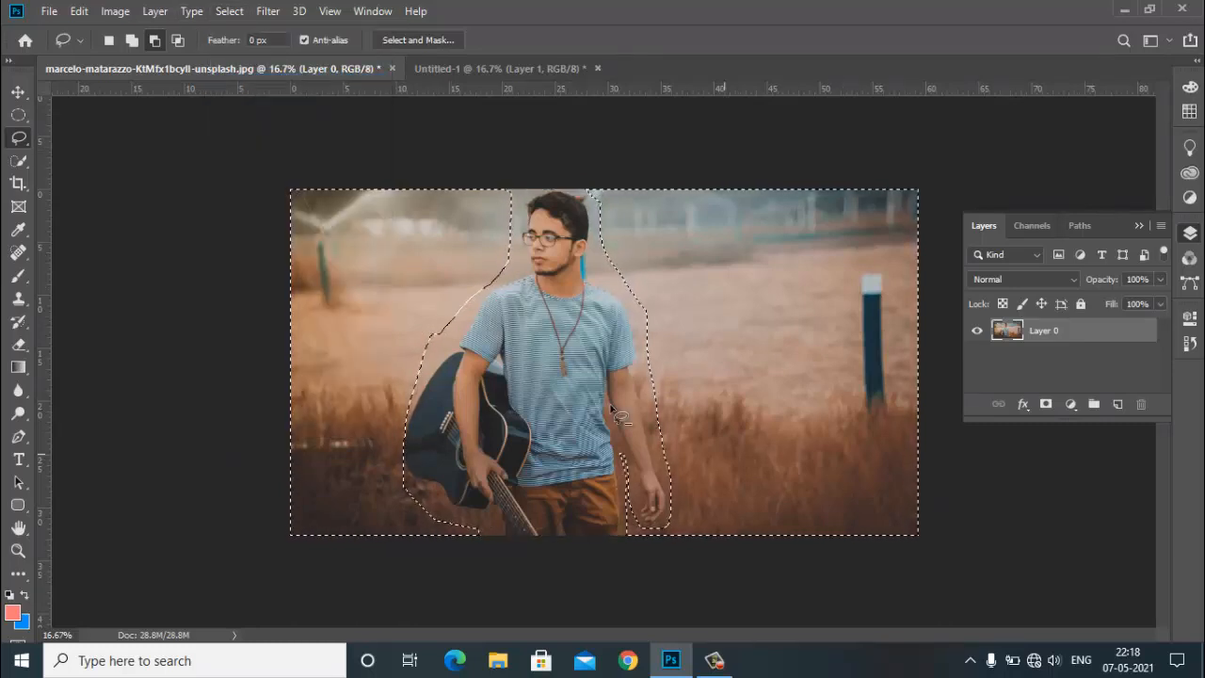
key("alt+BackSpace")
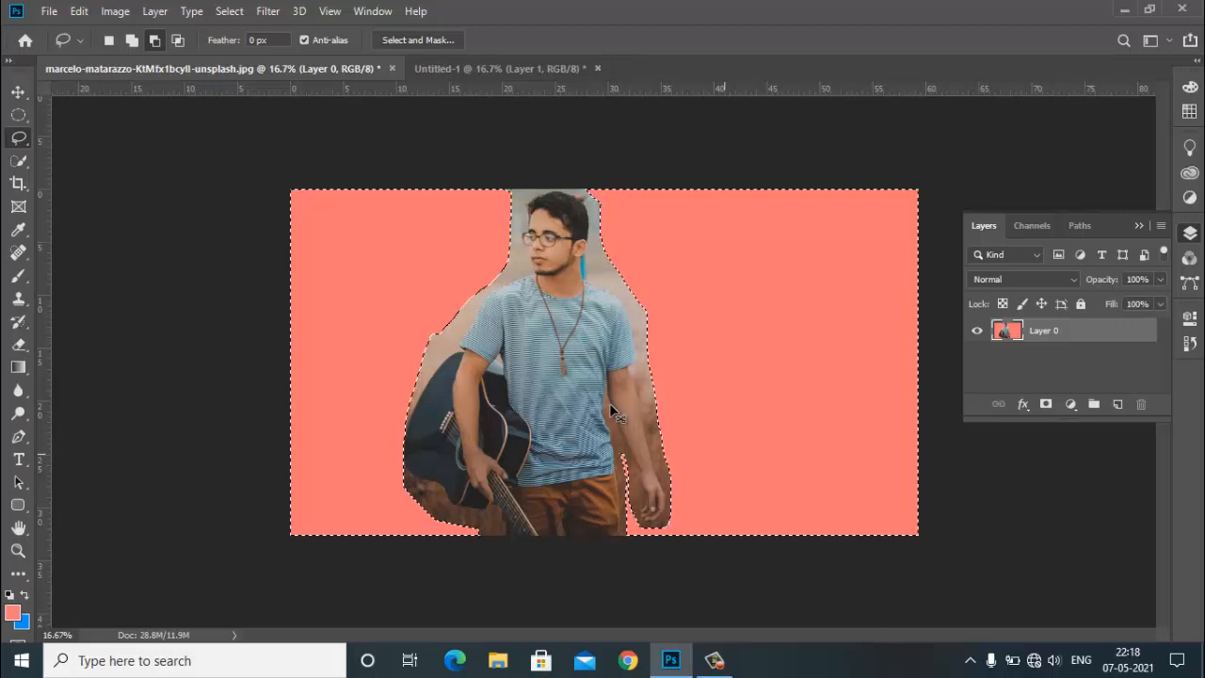
key("ctrl+z")
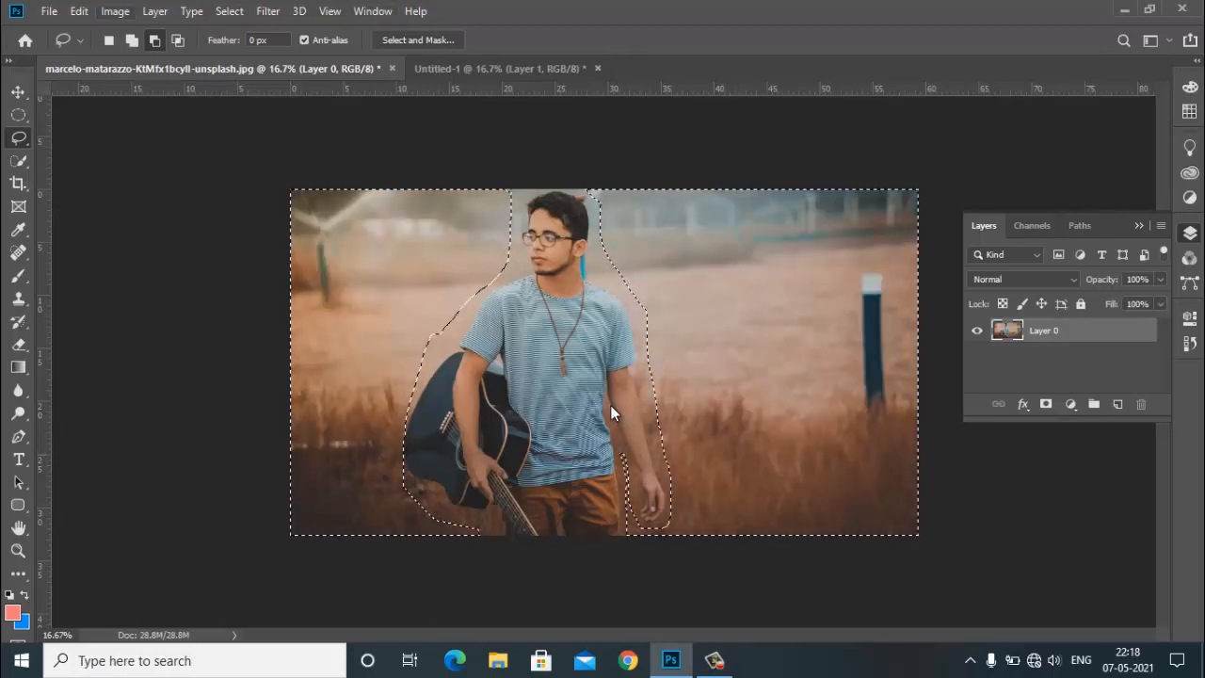
Step: Start a Color Balance adjustment on the selected background and raise the midtones' cyan–red level to +22
key("alt+i")
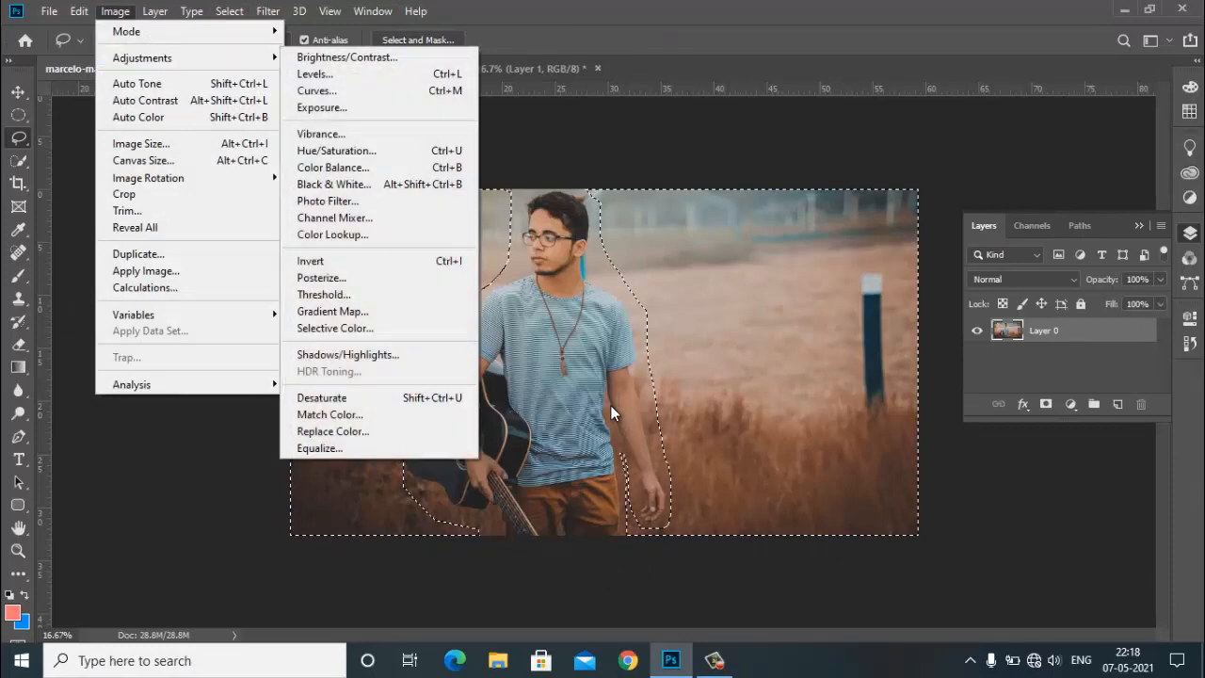
mouse_move(127, 32)
key("Down")
key("Right")
key("Down")
key("Down")
key("Down")
key("Down")
key("Down")
key("Down")
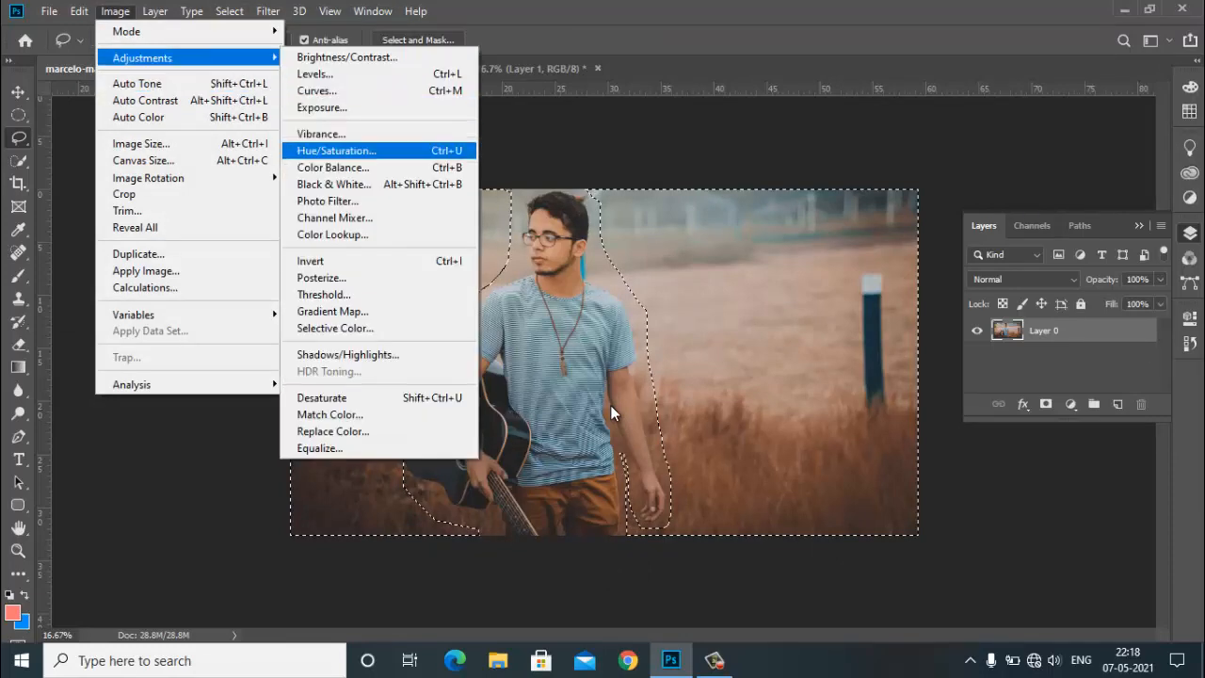
key("Return")
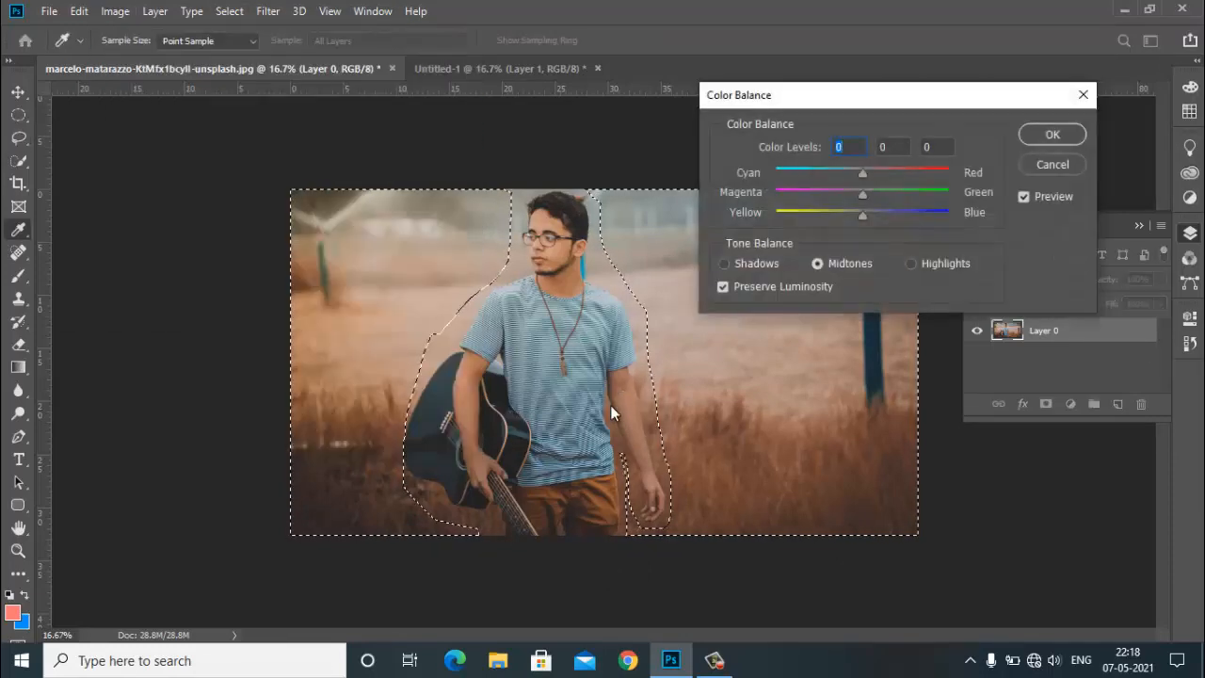
key("Up")
key("Up")
key("Up")
key("Up")
key("Up")
key("Up")
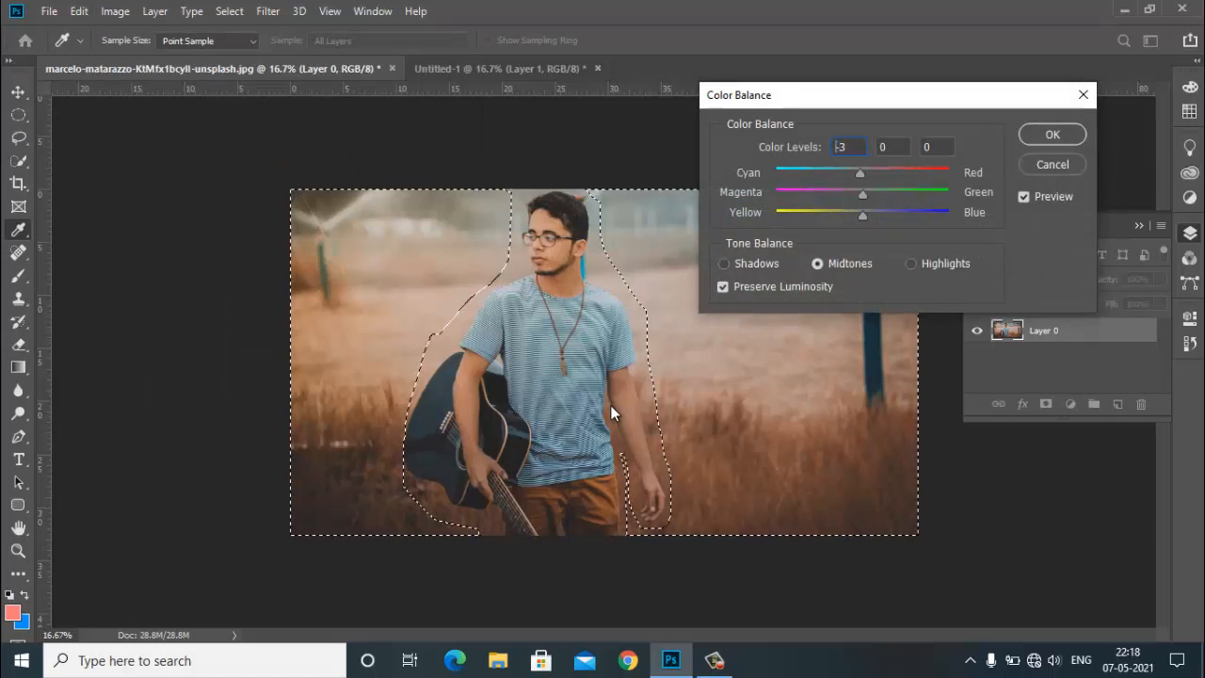
key("Up")
key("Up")
key("Up")
key("Up")
key("Up")
key("Up")
key("Up")
key("Up")
key("Up")
key("Up")
key("Up")
key("Up")
key("Up")
key("Up")
key("Up")
key("Up")
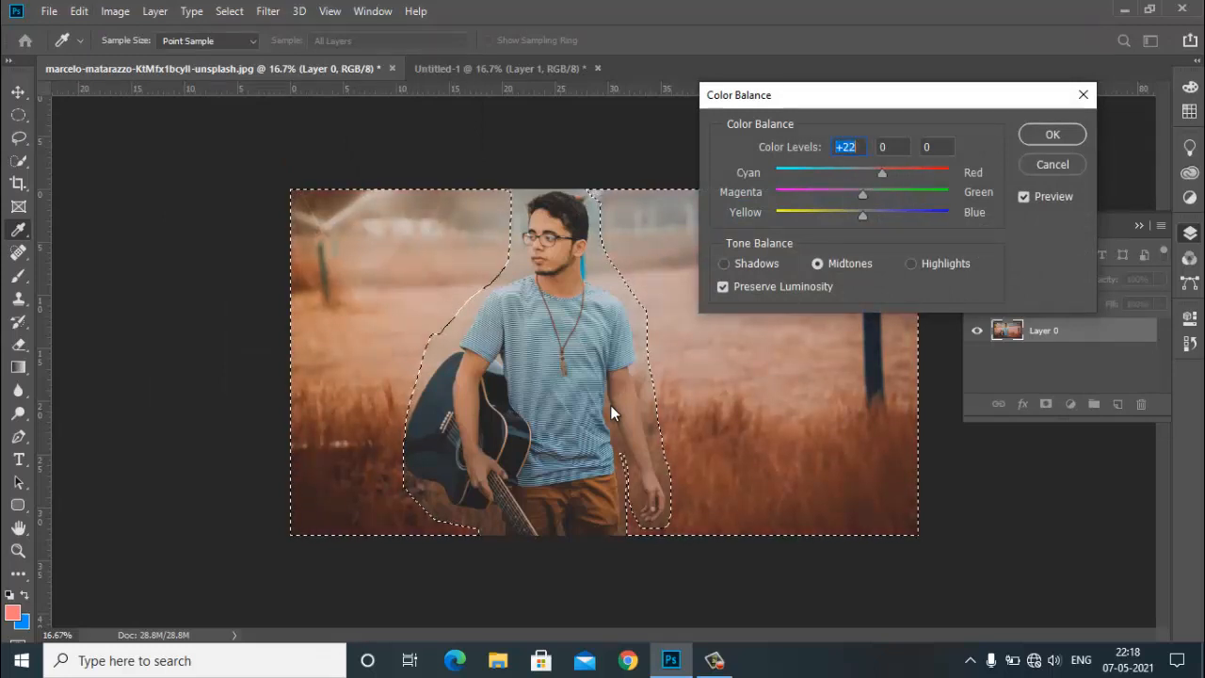
Step: Try the background's yellow–blue level on both sides, from the negative range up to +37 and back to +33
key("Down")
key("Down")
key("Down")
key("Down")
key("Down")
key("Down")
key("Down")
key("Down")
key("Down")
key("Down")
key("Down")
key("Down")
key("Down")
key("Down")
key("Down")
key("Down")
key("Down")
key("Up")
key("Up")
key("Up")
key("Up")
key("Up")
key("Up")
key("Up")
key("Up")
key("Up")
key("Up")
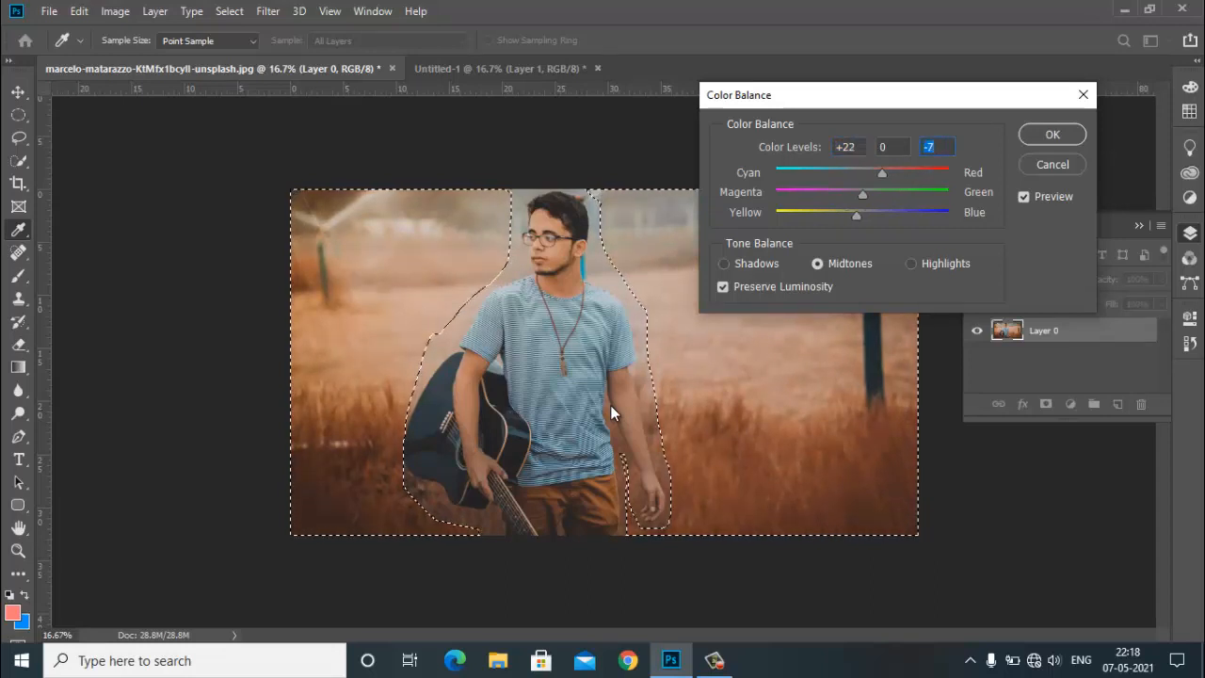
key("Up")
key("Up")
key("Up")
key("Up")
key("Up")
key("Up")
key("Up")
key("Up")
key("Up")
key("Up")
key("Up")
key("Up")
key("Up")
key("Up")
key("Up")
key("Up")
key("Up")
key("Up")
key("Up")
key("Up")
key("Up")
key("Up")
key("Up")
key("Up")
key("Up")
key("Up")
key("Up")
key("Up")
key("Up")
key("Up")
key("Up")
key("Up")
key("Up")
key("Up")
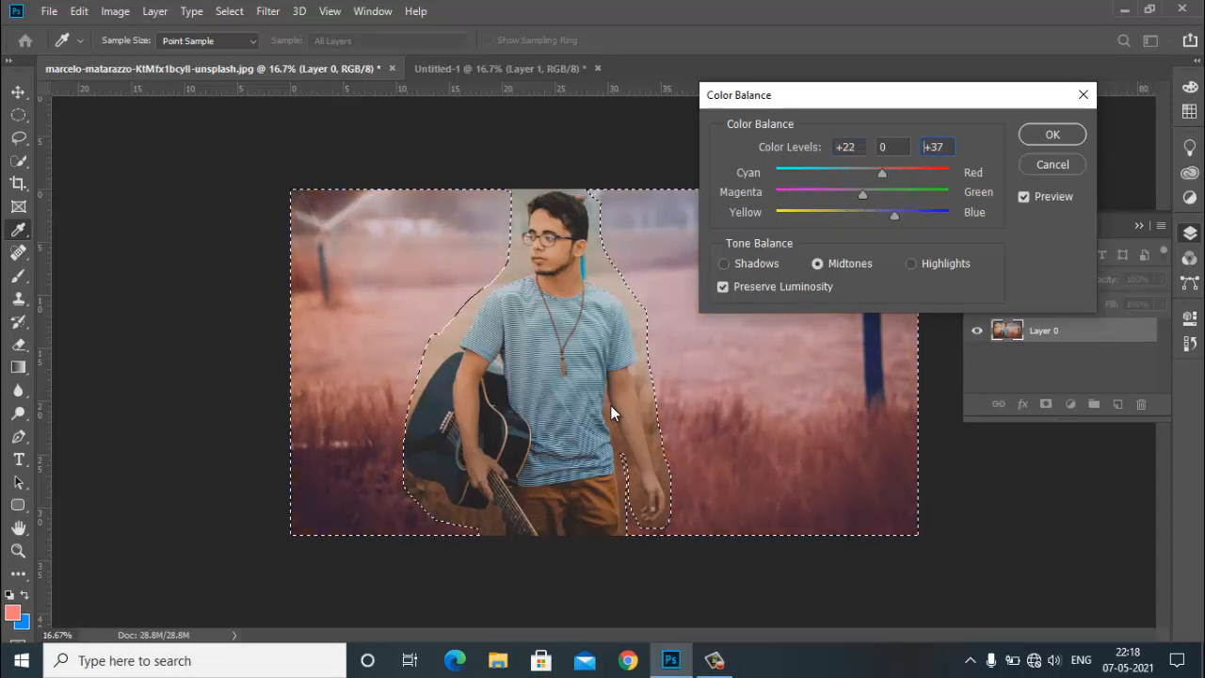
key("Up")
key("Up")
key("Up")
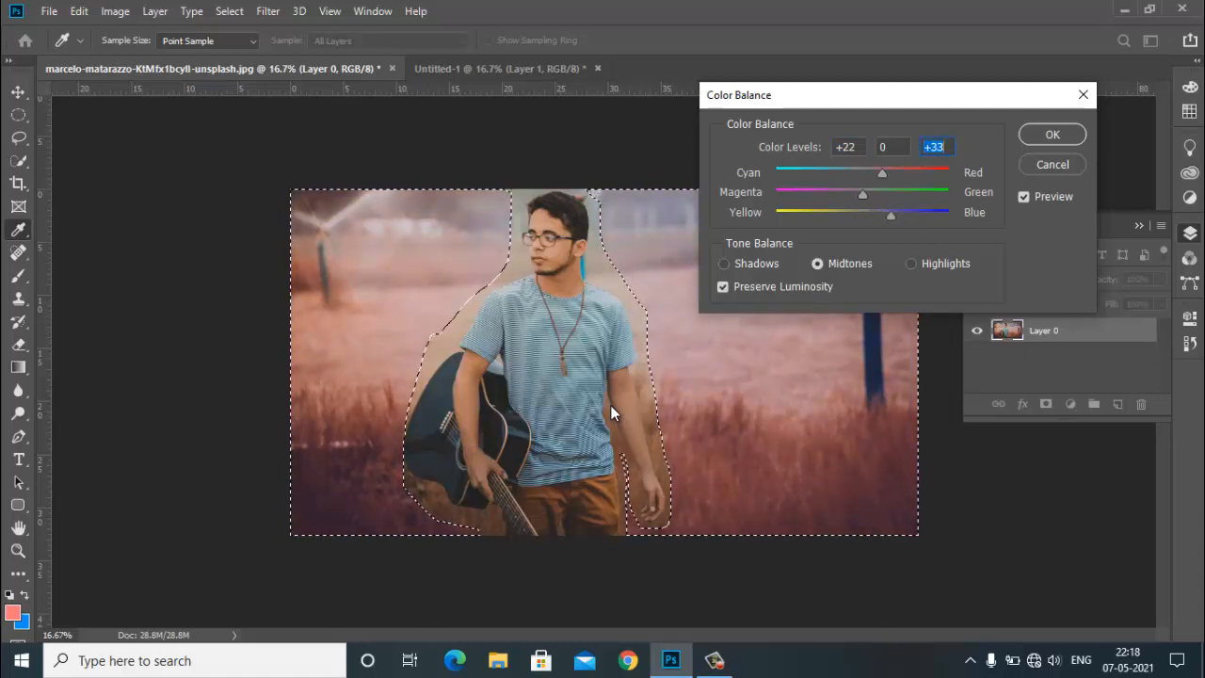
Step: Lower the background's yellow–blue level to +11 and its cyan–red level to +19
key("Down")
key("Down")
key("Down")
key("Down")
key("Down")
key("Down")
key("Down")
key("Down")
key("Down")
key("Down")
key("Down")
key("Down")
key("Tab")
key("Down")
key("Down")
key("Down")
key("Tab")
key("Tab")
key("Down")
key("Down")
key("Down")
key("Down")
key("Down")
key("Down")
key("Down")
key("Down")
key("Down")
key("Down")
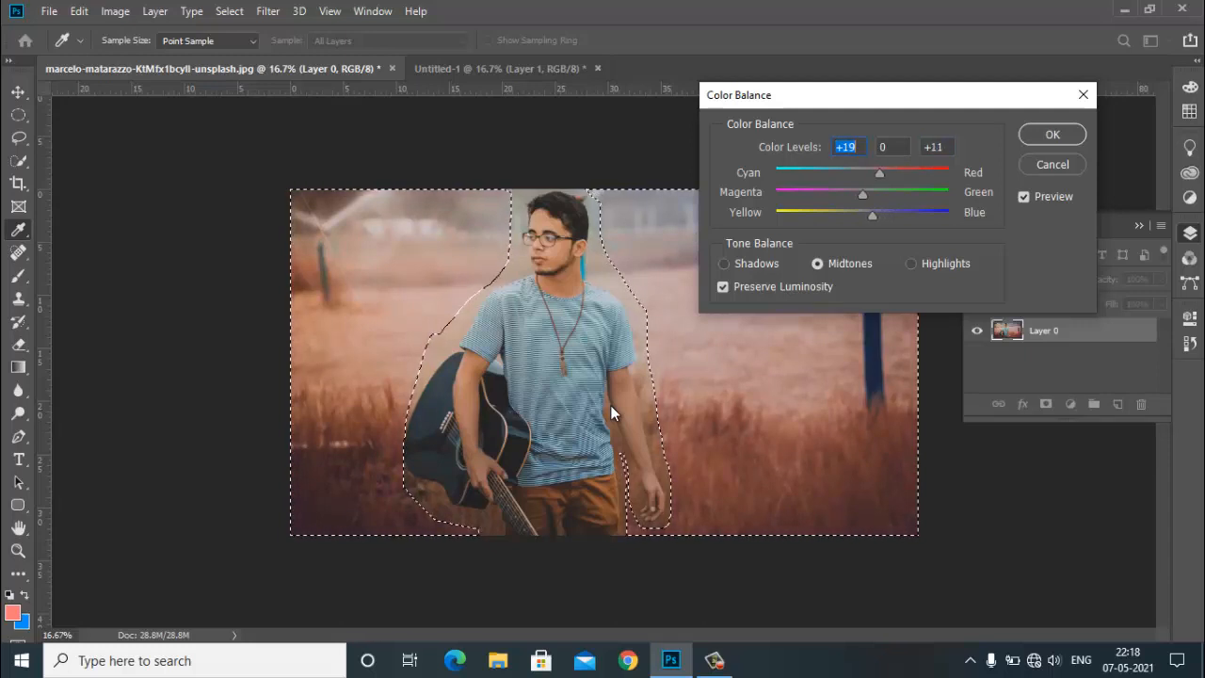
Step: Set the cyan–red level to +12, apply the Color Balance adjustment to the background and deselect
key("Tab")
key("Down")
key("Down")
key("Down")
key("Down")
key("Down")
key("Down")
key("Down")
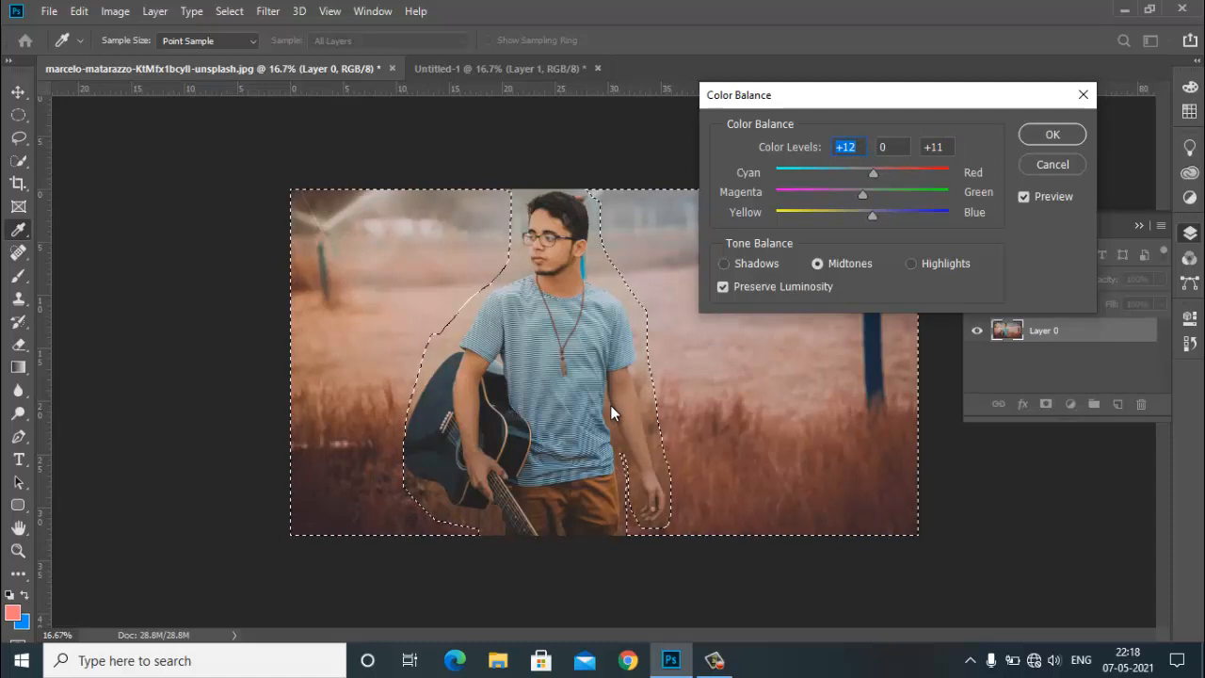
key("Return")
key("l")
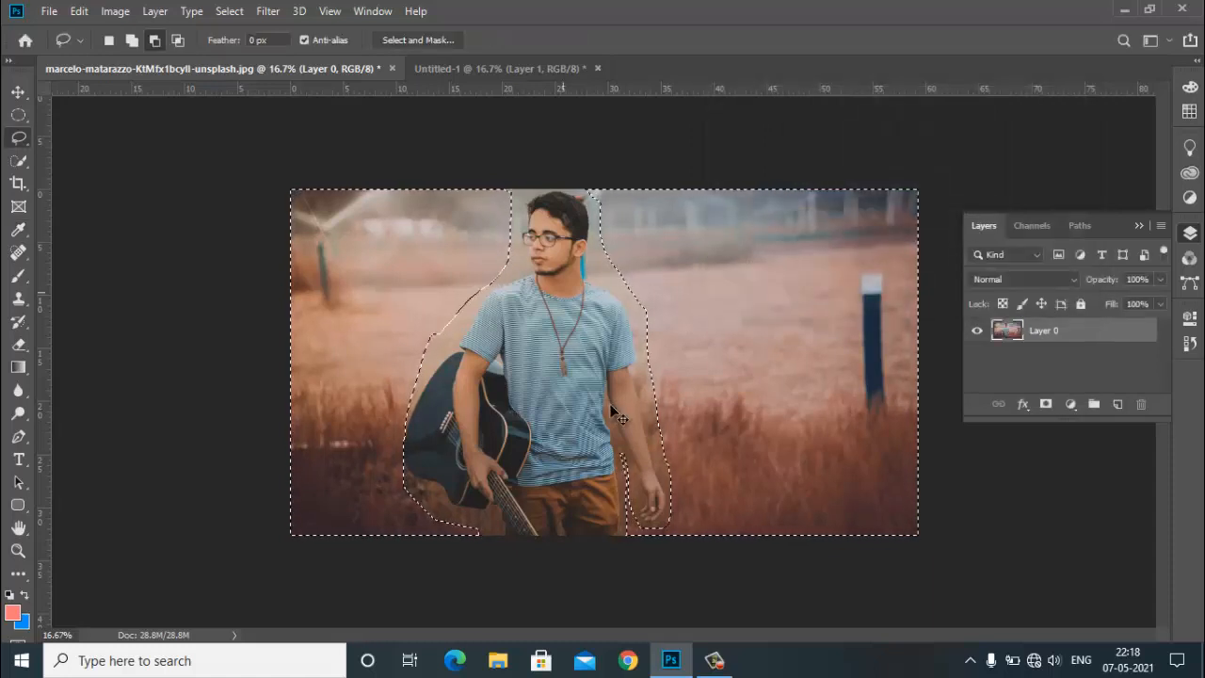
key("ctrl+d")
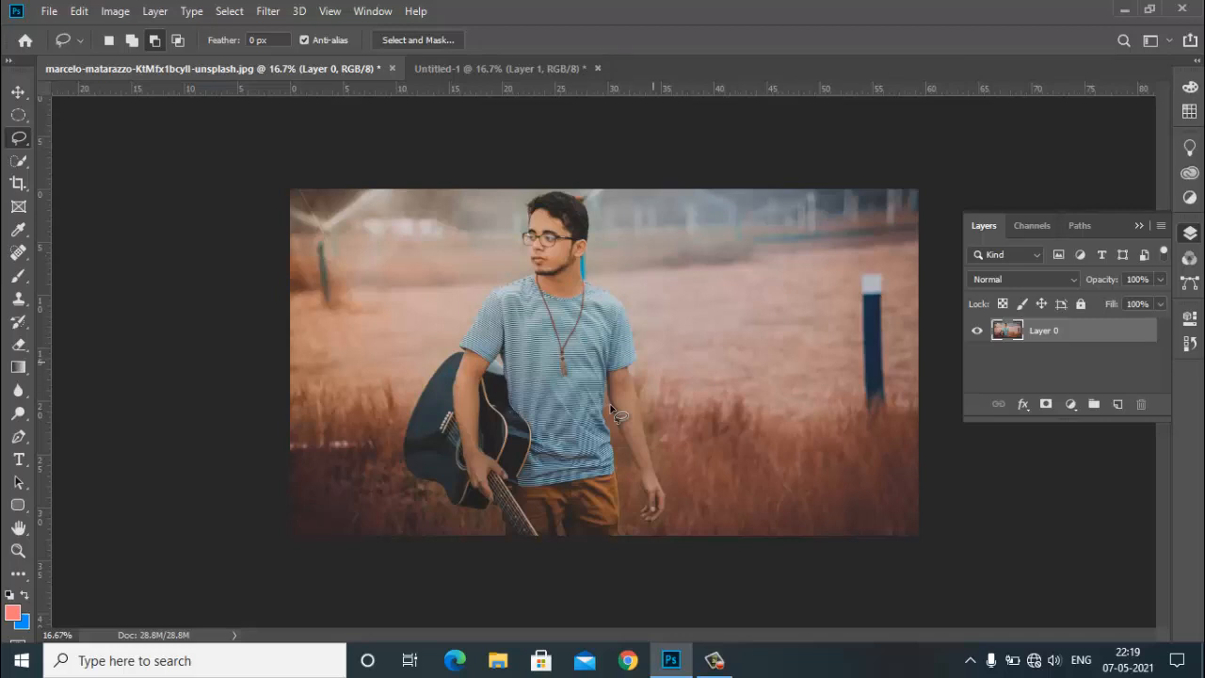
Step: Draw a freehand lasso selection around the blue post in the background, and clear the selection
left_click_drag(632, 371, 652, 363)
left_click(612, 411)
mouse_move(858, 267)
left_mouse_down()
mouse_move(848, 366)
mouse_move(876, 410)
mouse_move(893, 303)
mouse_move(890, 270)
mouse_move(859, 266)
left_mouse_up()
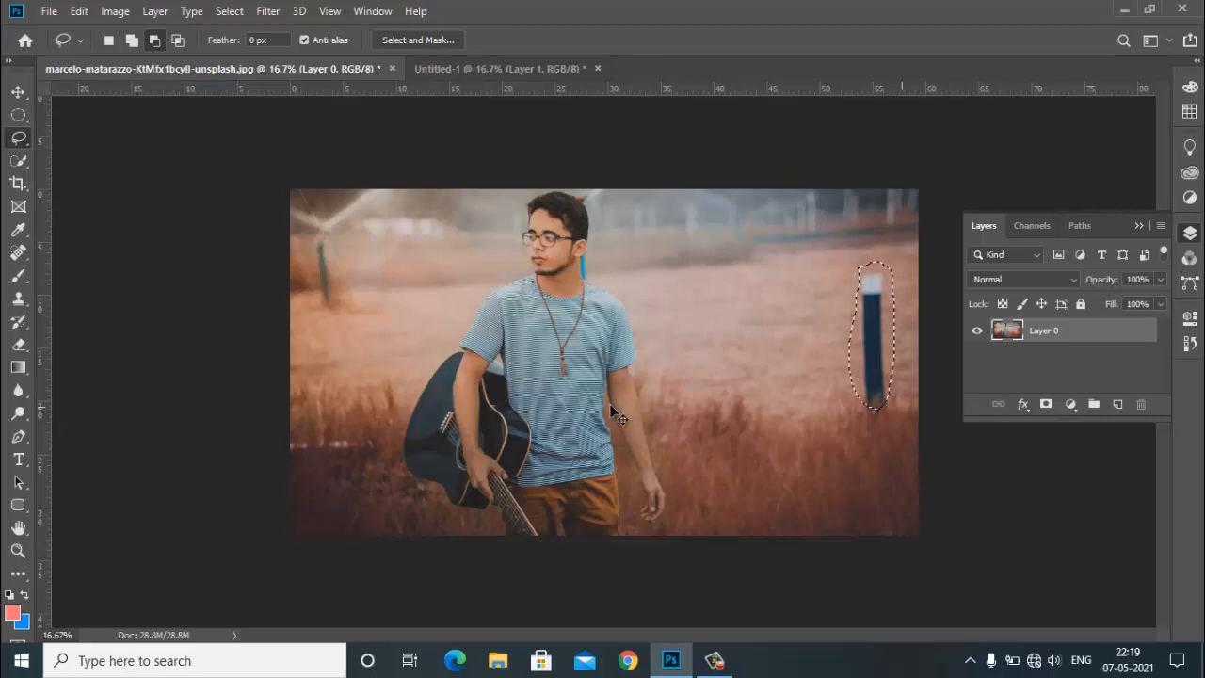
left_click(612, 412)
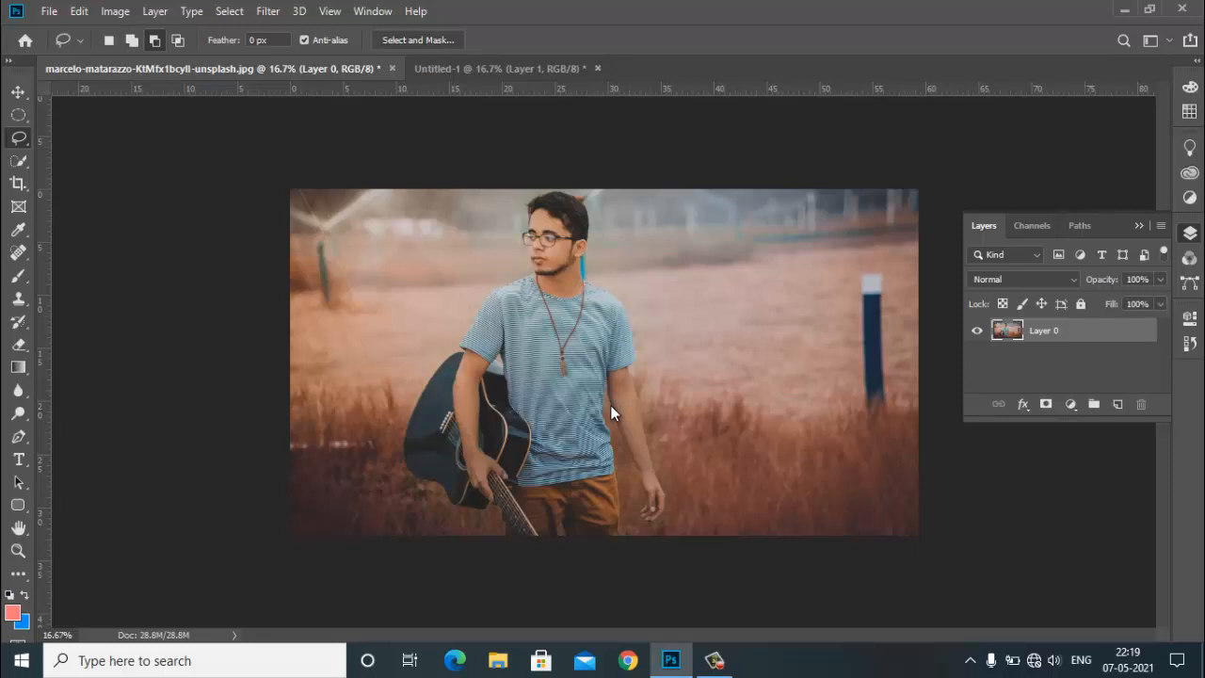
Step: Change the marquee tool from elliptical to rectangular, and return to the Move tool
key("v")
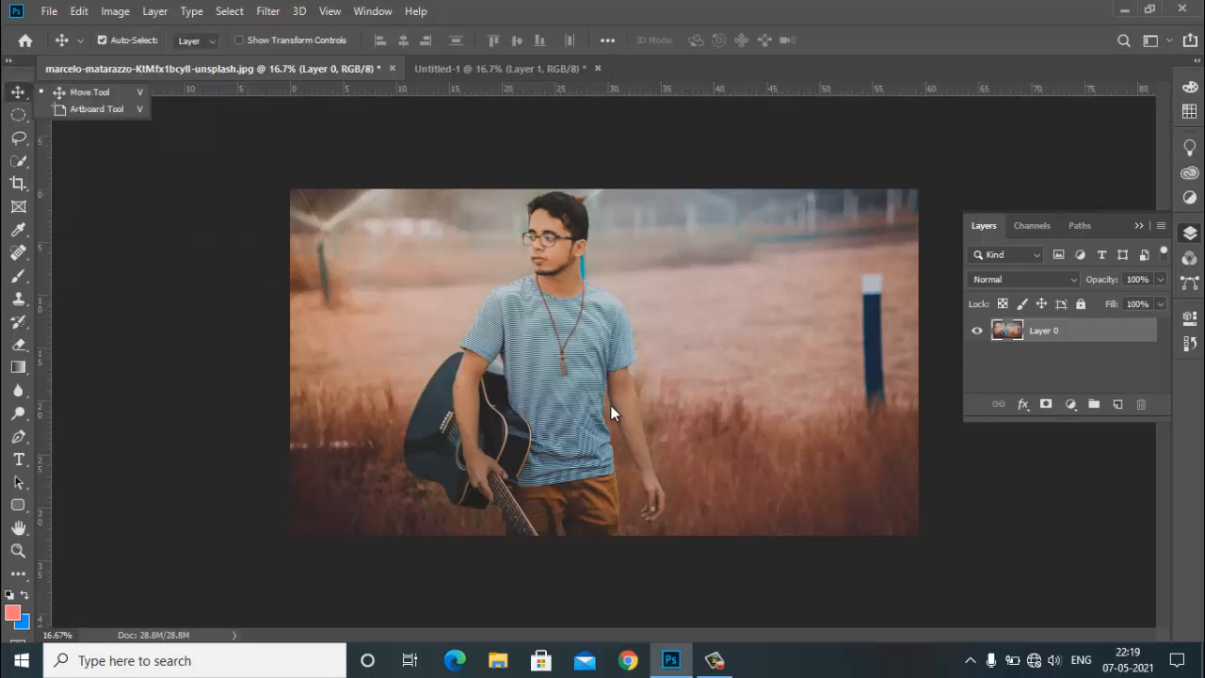
key("m")
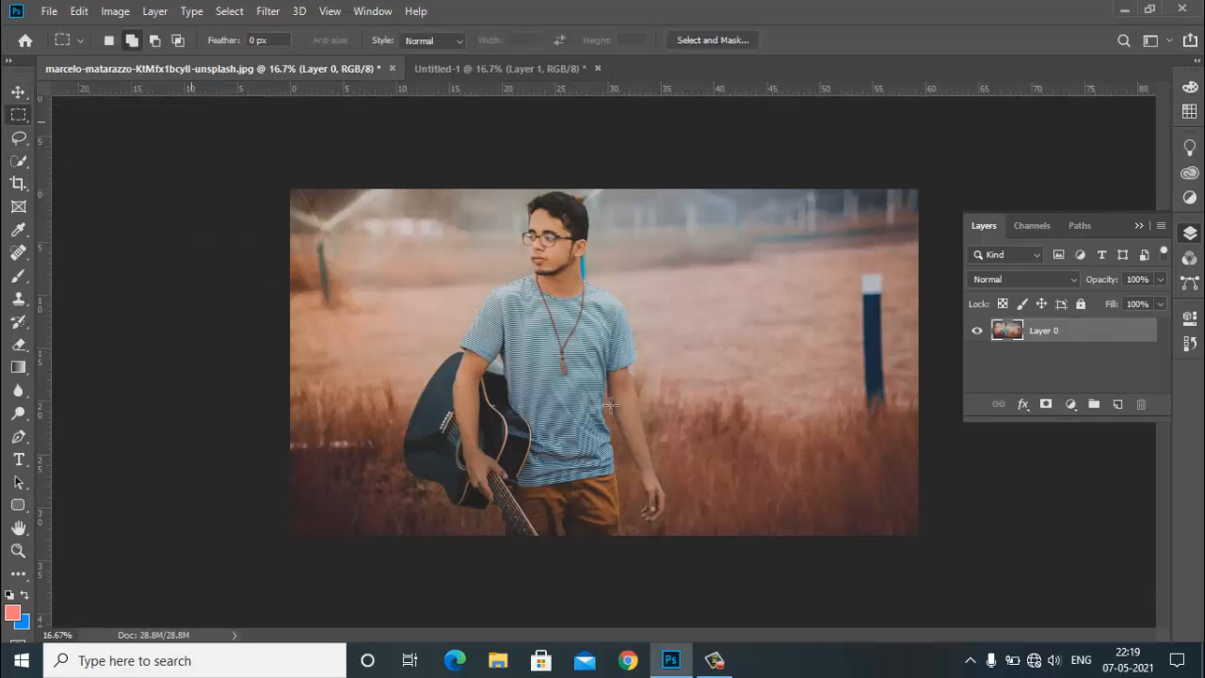
key("v")
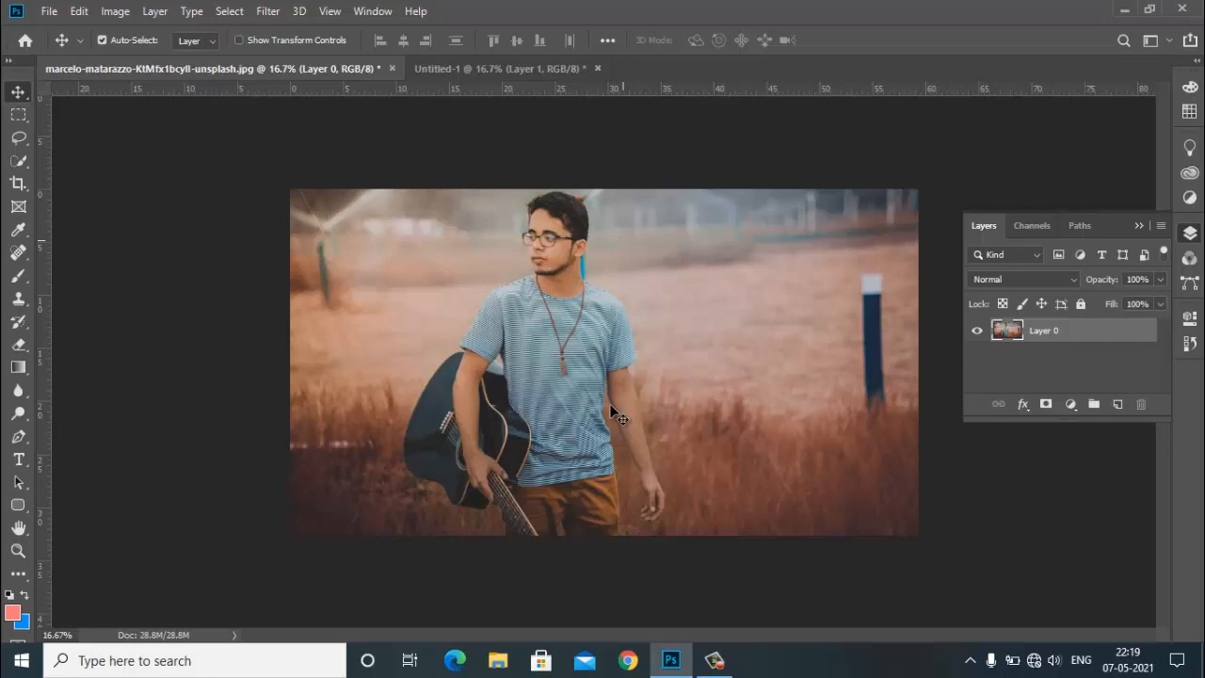
Step: Switch to the Untitled-1 document with the mouse-face drawing and close it without saving changes
key("ctrl+Tab")
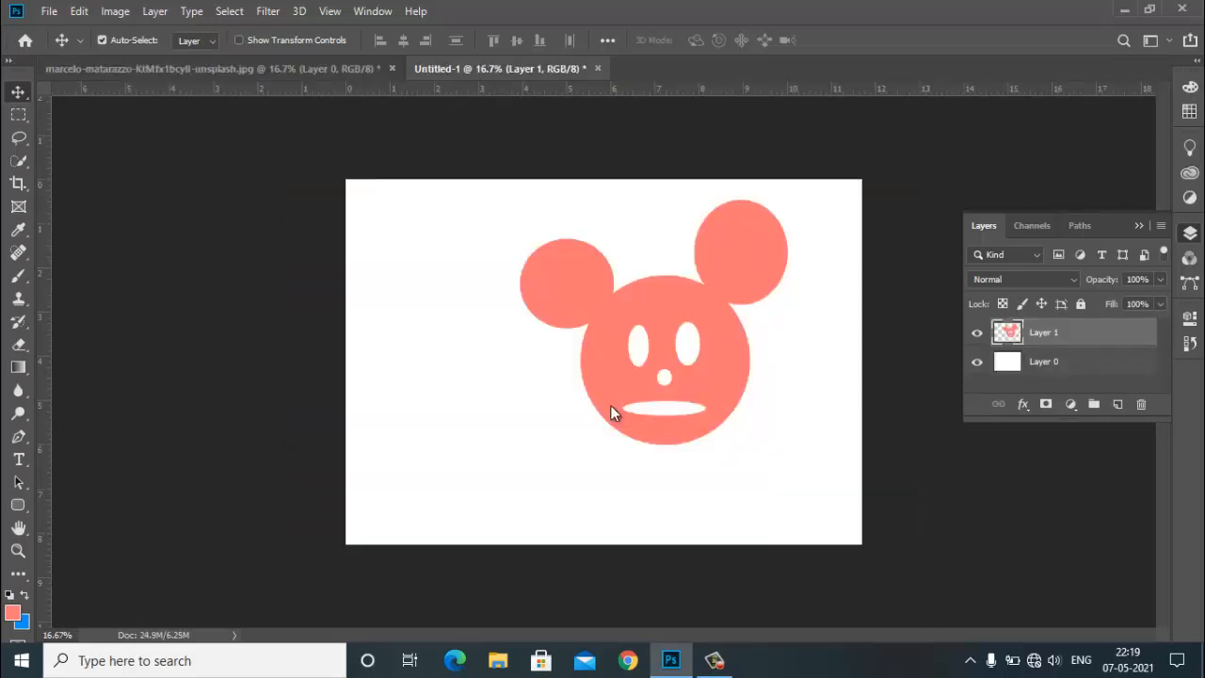
key("ctrl+w")
key("n")
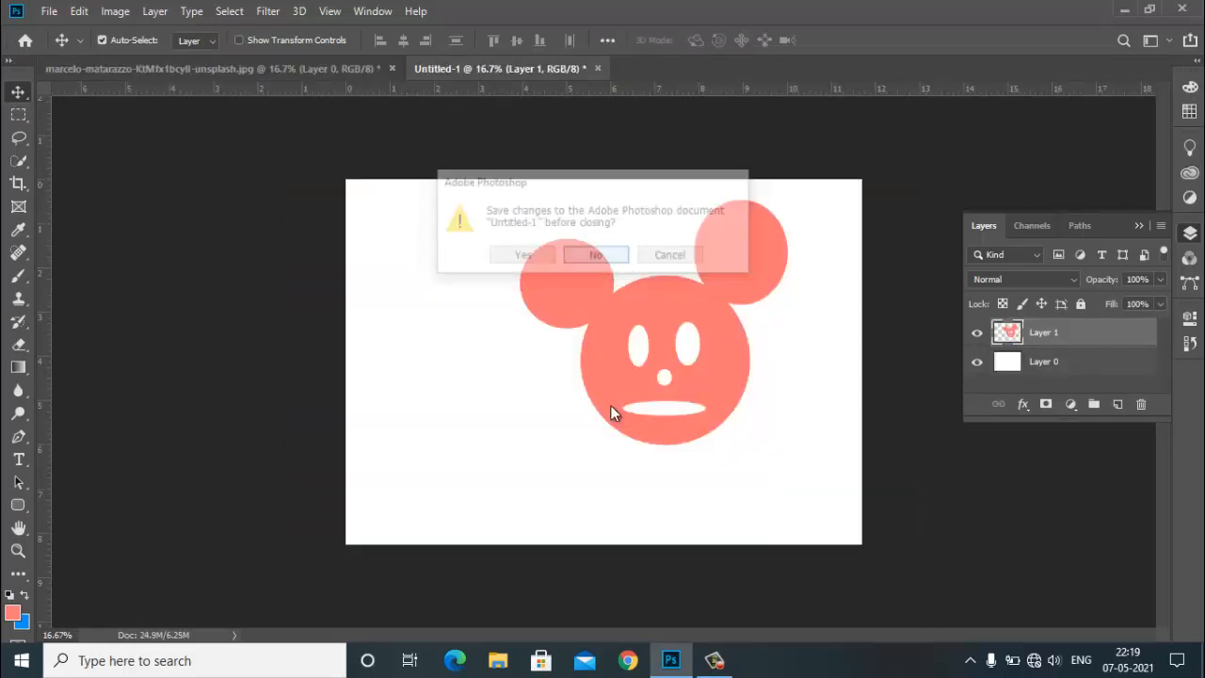